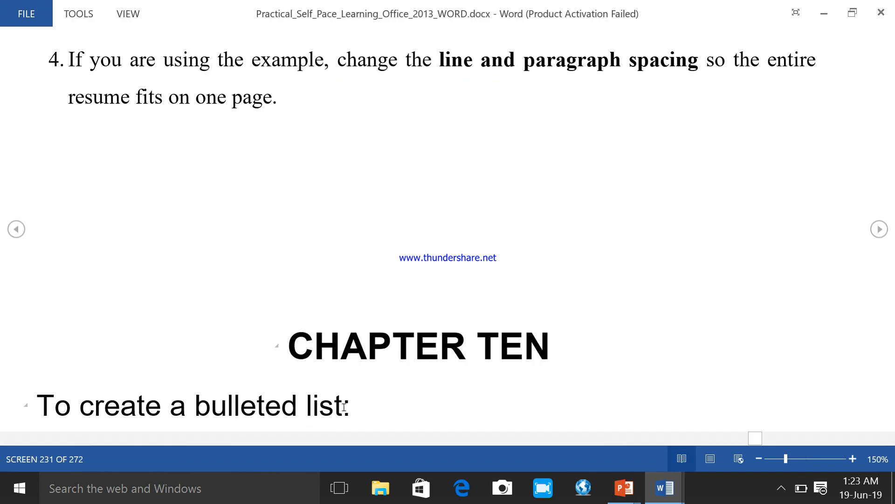
# Step: Read the Chapter Ten instructions on creating a bulleted list, and switch to the Education medical Research EMTAN document
pyautogui.scroll(-1, 395, 372)
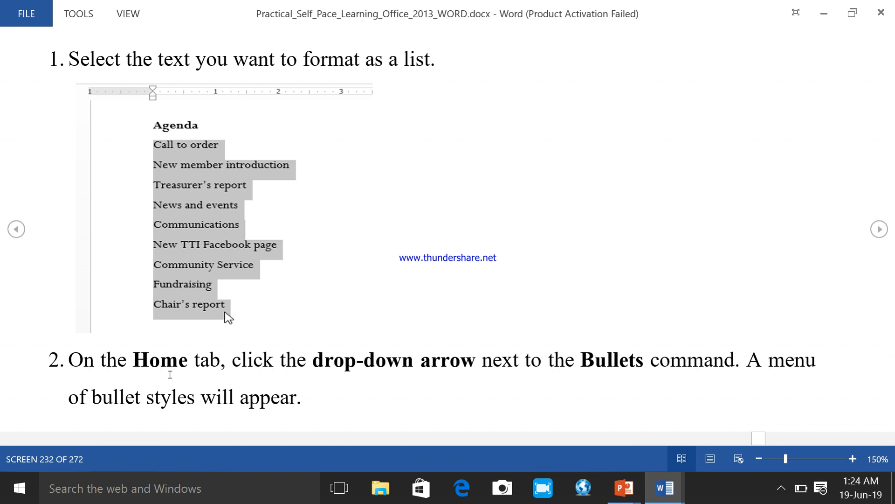
pyautogui.scroll(-1, 519, 300)
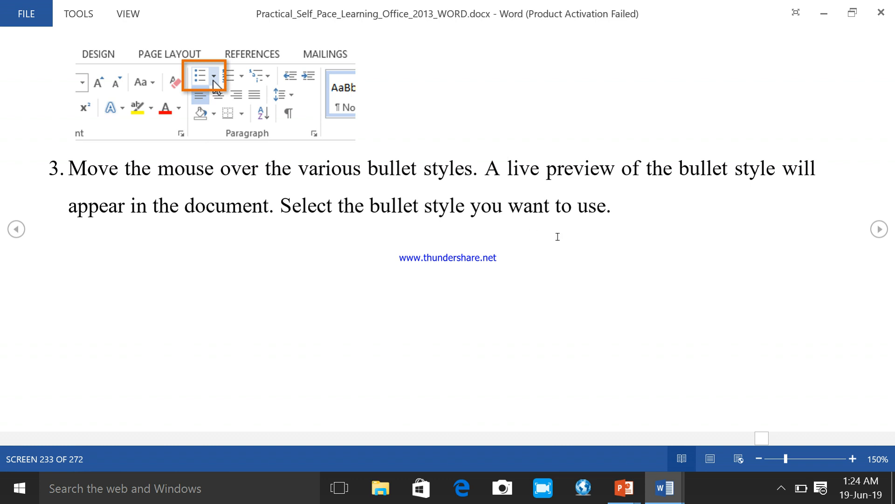
pyautogui.scroll(-1, 566, 272)
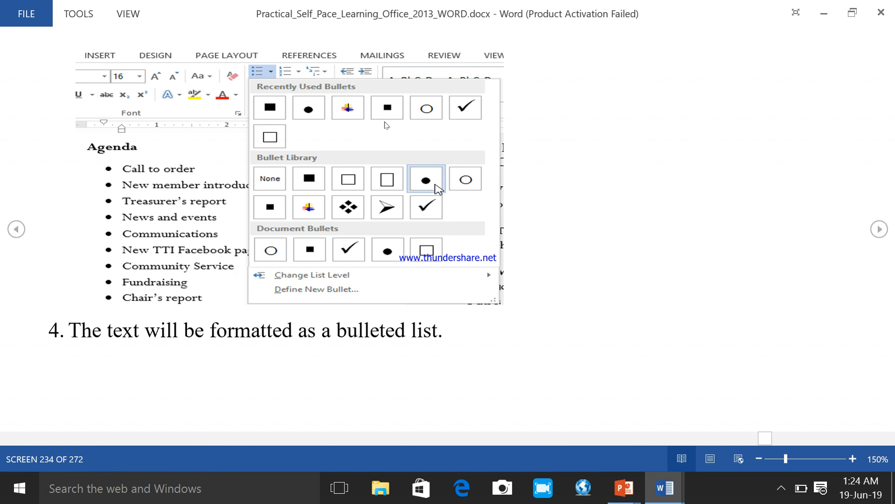
pyautogui.scroll(-1, 479, 265)
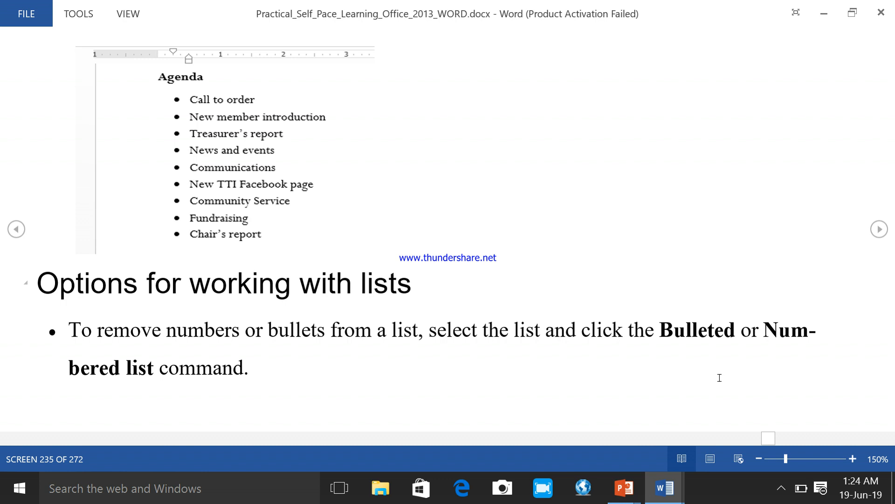
pyautogui.click(664, 488)
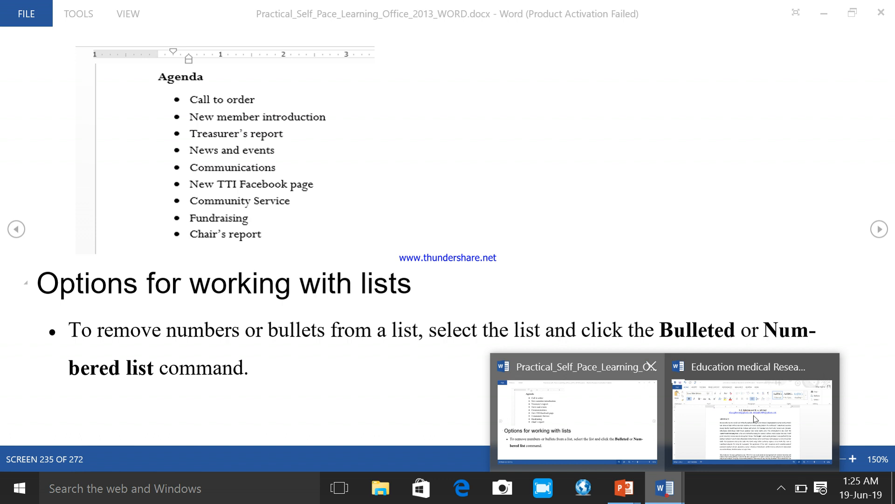
pyautogui.click(753, 420)
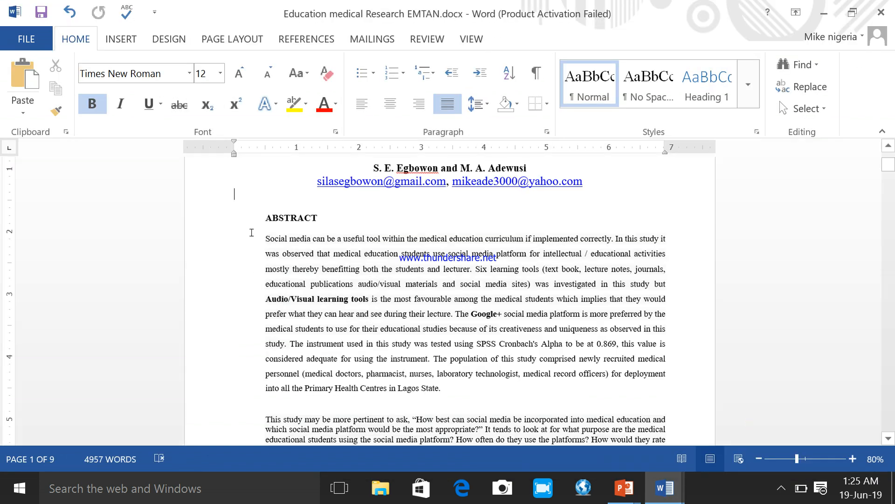
# Step: Format the first abstract paragraph, starting "Social media can be a useful tool", as a bulleted item with the solid round bullet
pyautogui.moveTo(252, 234); pyautogui.dragTo(291, 287)
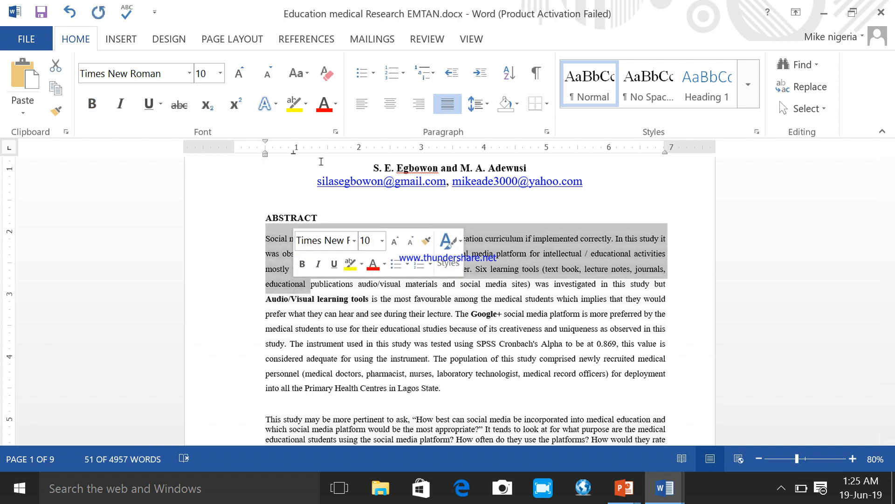
pyautogui.click(77, 37)
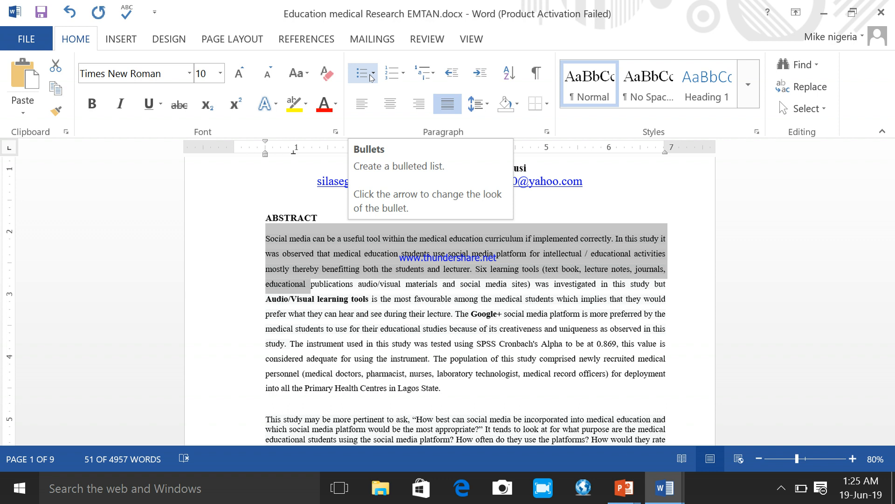
pyautogui.click(374, 74)
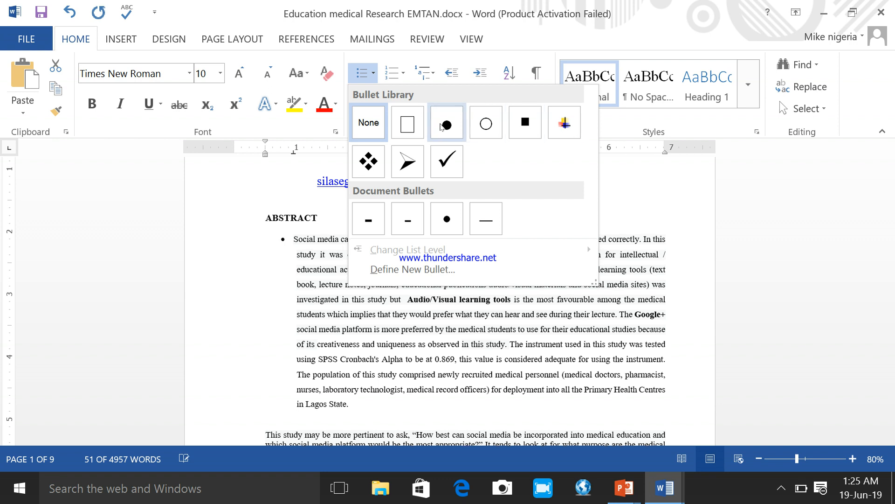
pyautogui.click(441, 124)
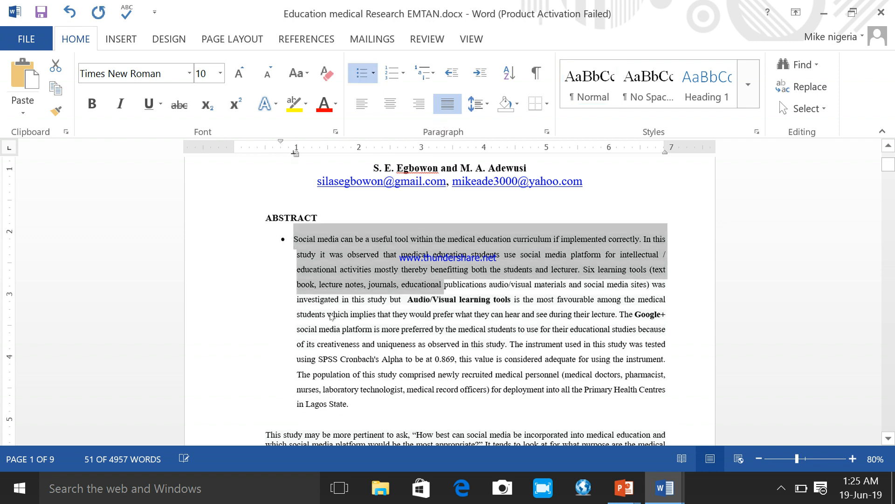
# Step: Apply the recently used solid round bullet to the abstract paragraph starting "This study may be more pertinent to ask"
pyautogui.scroll(-1, 326, 372)
pyautogui.scroll(-1, 326, 371)
pyautogui.moveTo(251, 399); pyautogui.dragTo(367, 348)
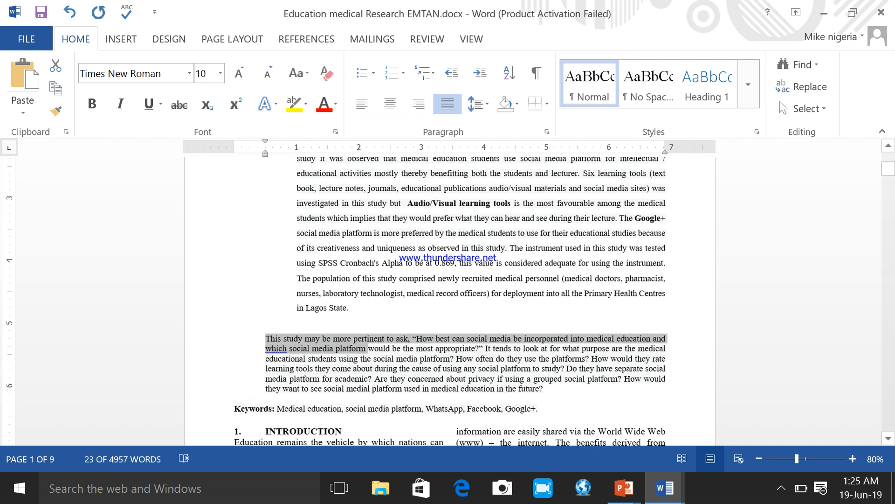
pyautogui.click(885, 148)
pyautogui.click(885, 148)
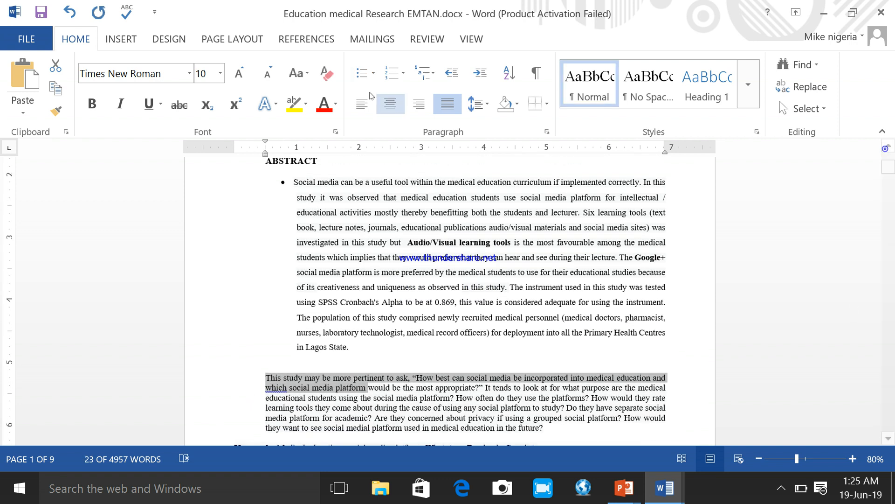
pyautogui.click(373, 73)
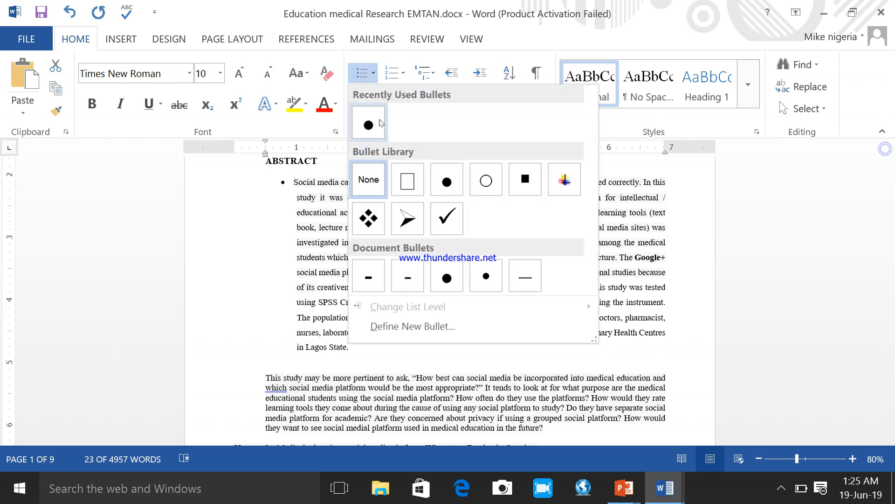
pyautogui.click(380, 122)
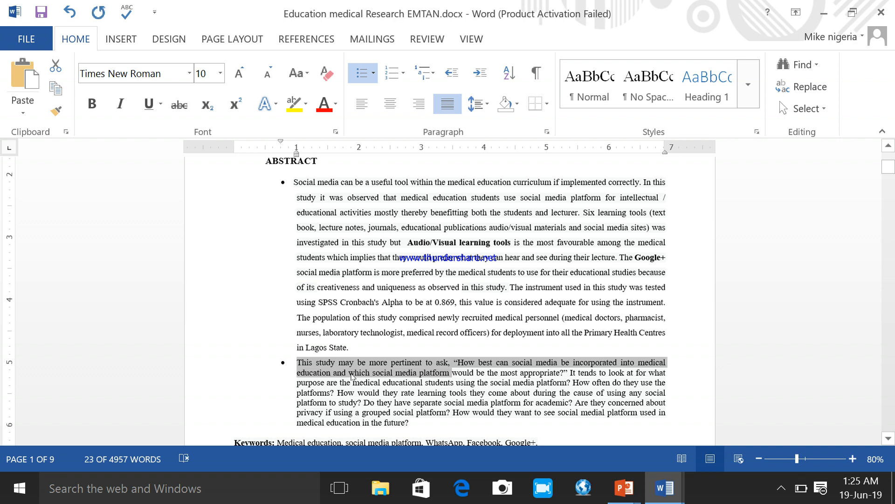
# Step: Shorten both abstract bullets: cut the first from "intellectual /" to "into all the Primary Health Centres" and end the second after "How often do they use the platforms?"
pyautogui.moveTo(379, 336); pyautogui.dragTo(296, 227)
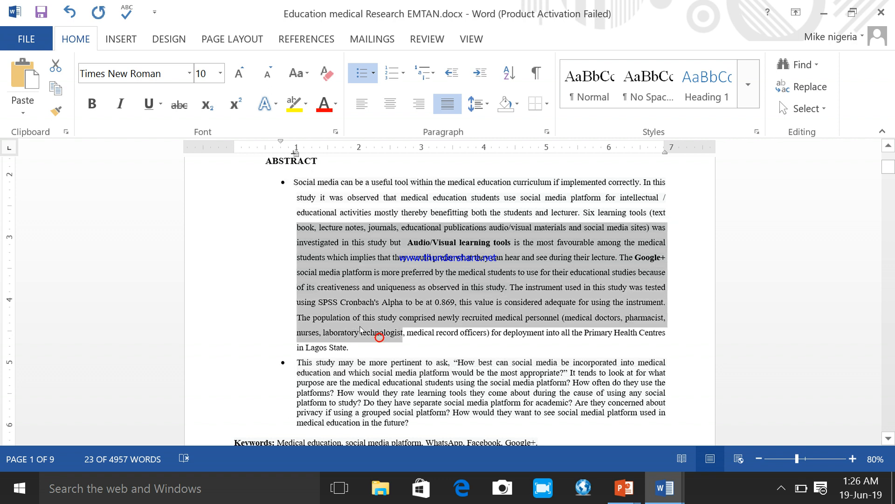
pyautogui.press('Delete')
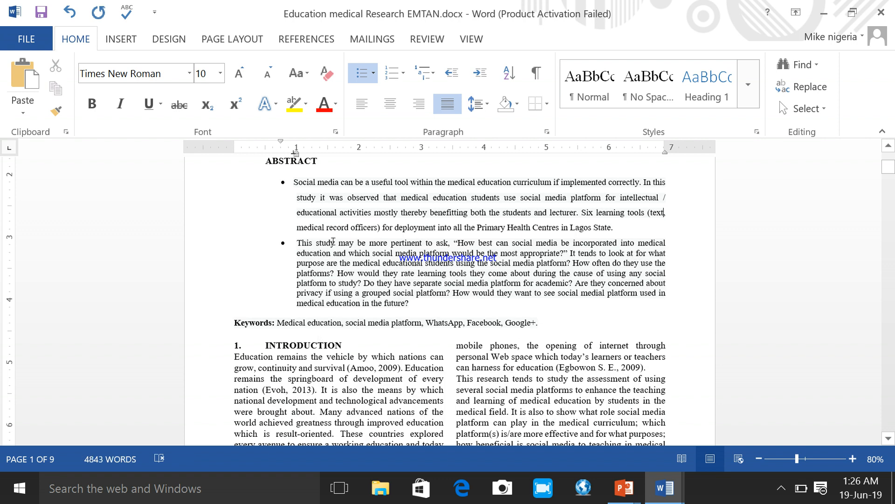
pyautogui.moveTo(477, 298); pyautogui.dragTo(339, 273)
pyautogui.press('Delete')
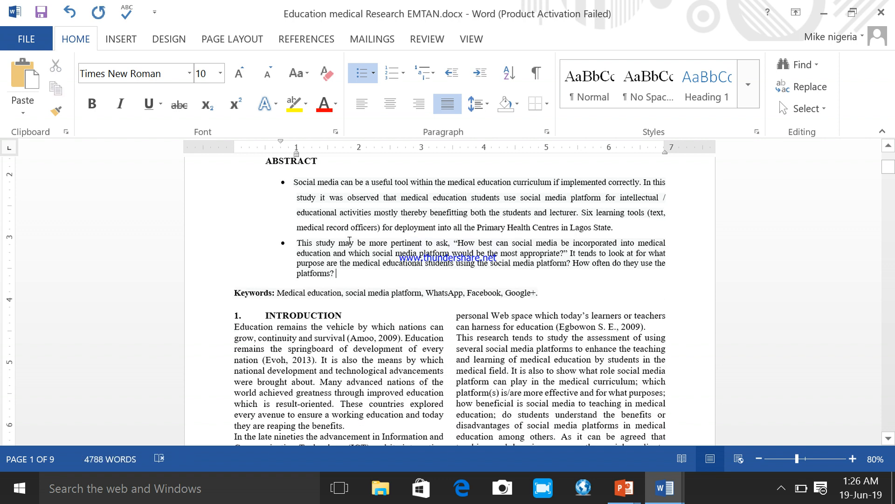
pyautogui.moveTo(398, 228); pyautogui.dragTo(329, 205)
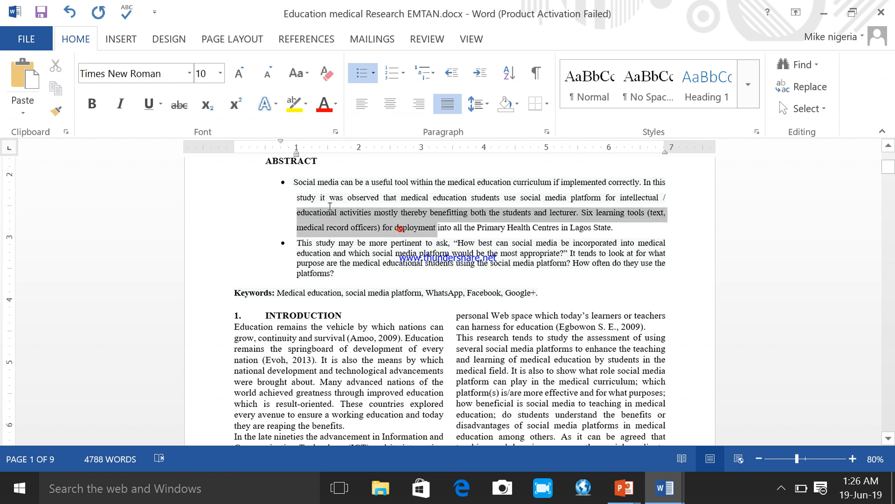
pyautogui.press('Delete')
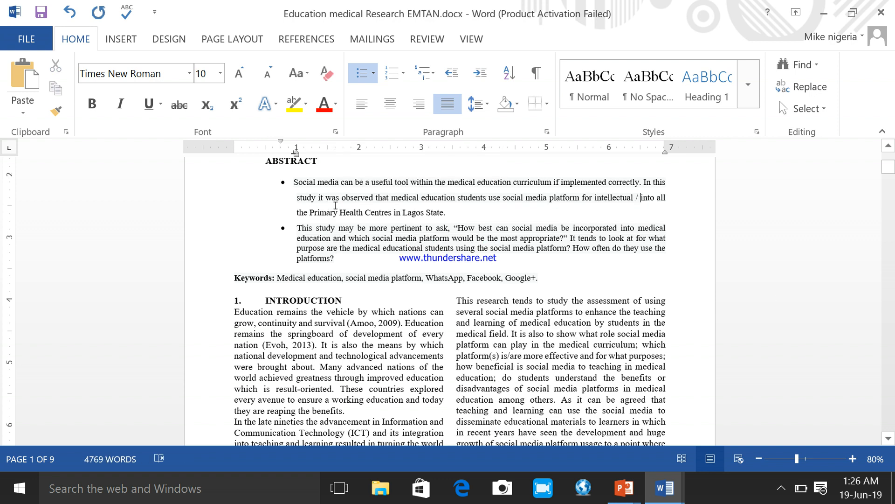
# Step: Enlarge the document view to 130% and bring the ABSTRACT heading with its bulleted list into view
pyautogui.click(852, 459)
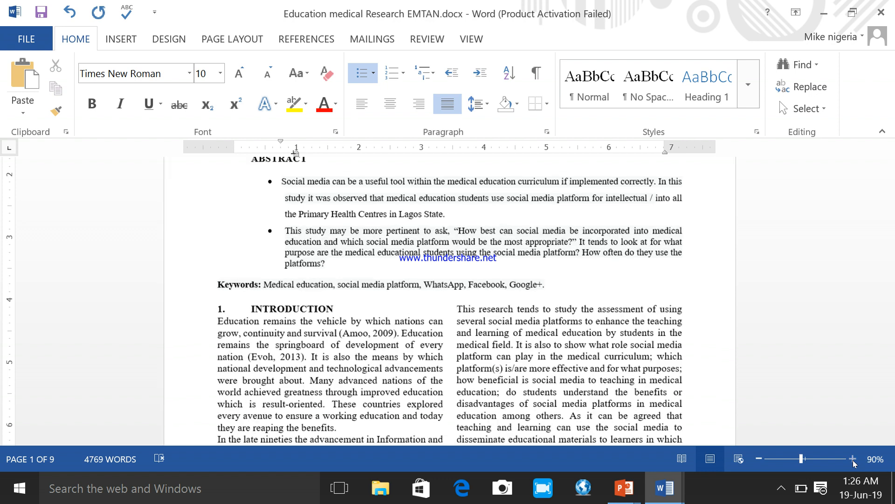
pyautogui.click(852, 459)
pyautogui.click(853, 459)
pyautogui.click(853, 458)
pyautogui.click(853, 459)
pyautogui.click(878, 459)
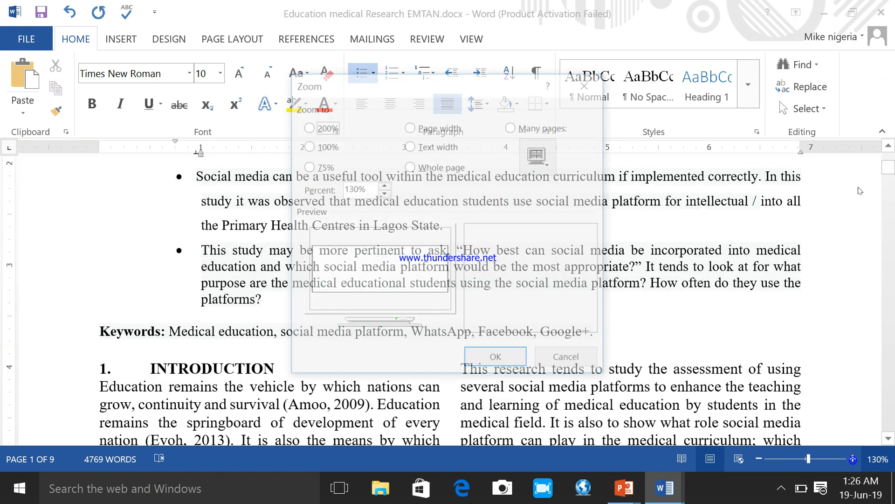
pyautogui.click(568, 361)
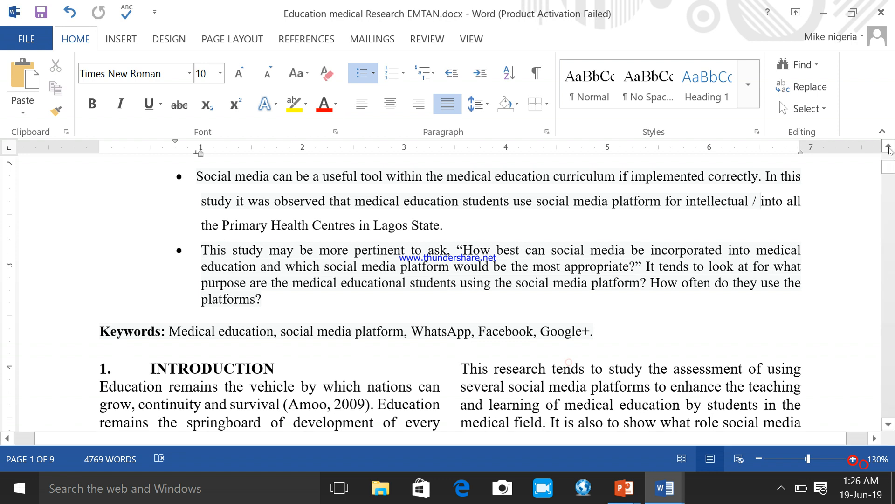
pyautogui.click(889, 146)
pyautogui.click(890, 149)
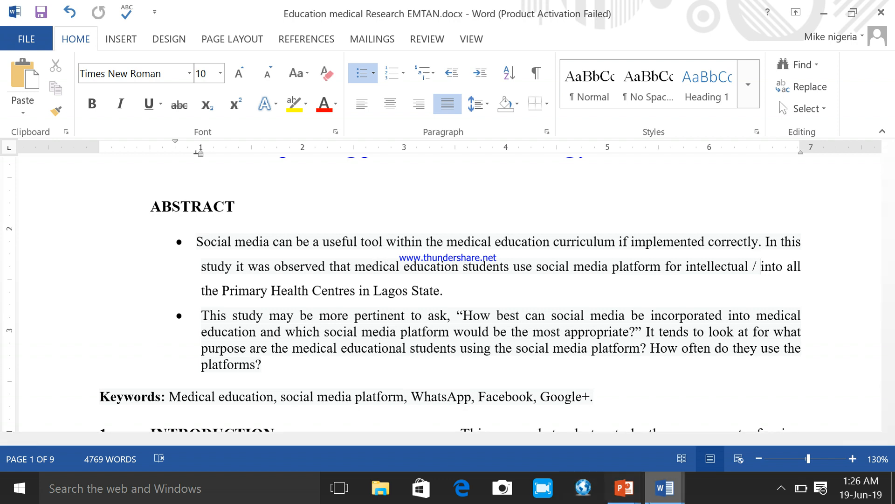
# Step: Read the options for working with lists in the Practical_Self_Pace_Learning_Office_2013_WORD guide, and return to the research document
pyautogui.click(664, 488)
pyautogui.click(570, 418)
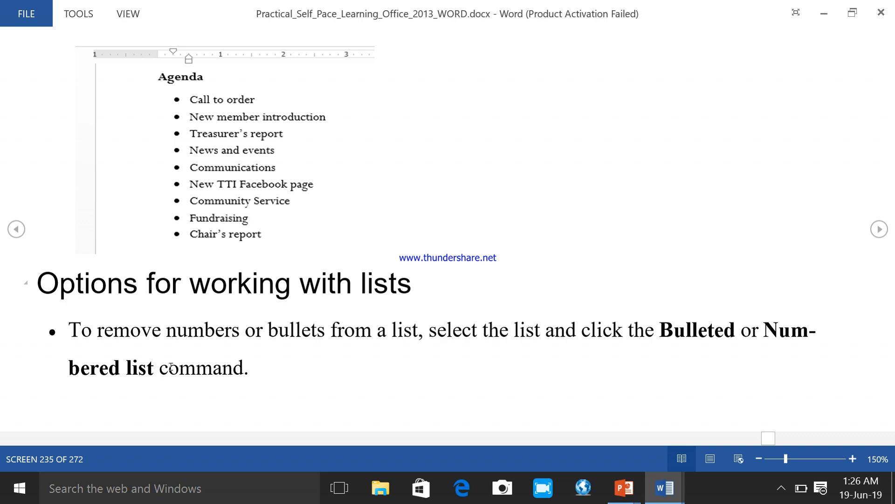
pyautogui.click(881, 230)
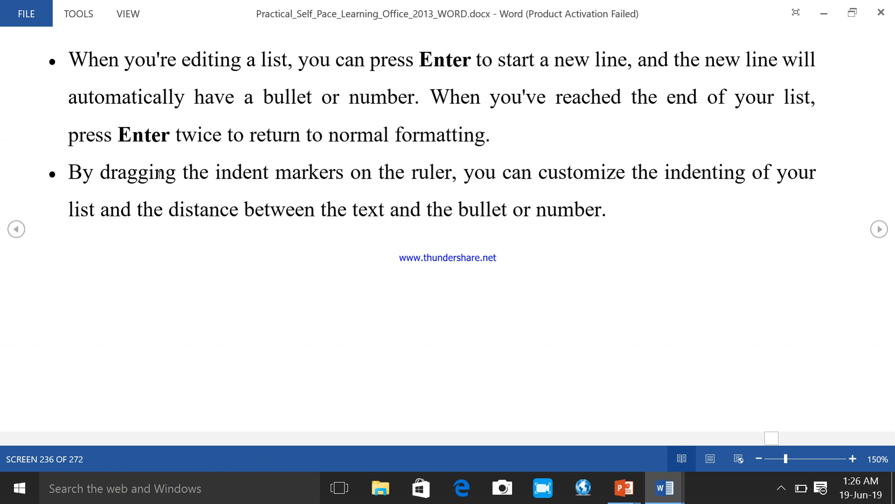
pyautogui.scroll(-1, 356, 207)
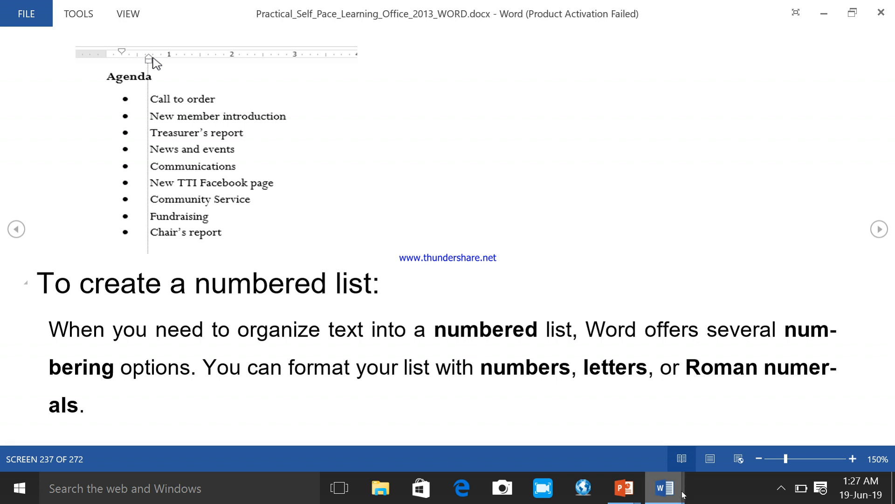
pyautogui.click(664, 488)
pyautogui.click(718, 419)
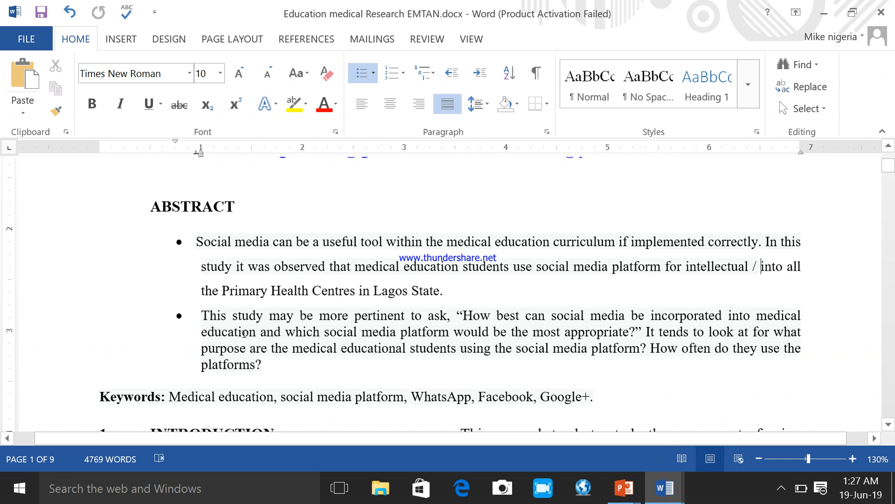
# Step: Add two bullet items, "kjgjfukh" and "kkjjbkjbkb", after the bullet ending in "platforms?"
pyautogui.click(272, 361)
pyautogui.press('Return')
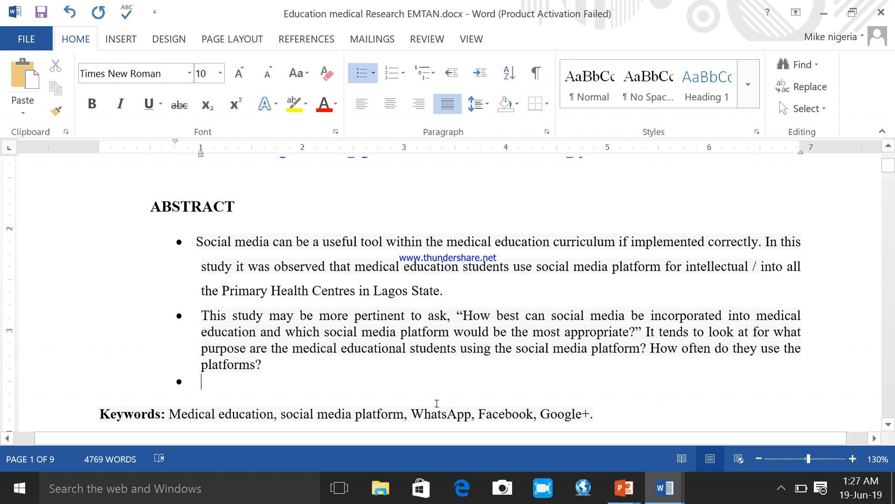
pyautogui.write('kjgjfukh')
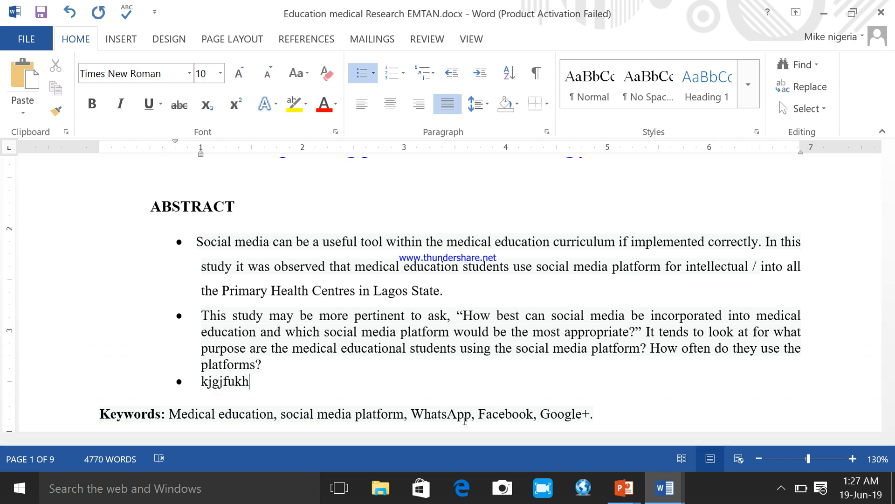
pyautogui.press('Return')
pyautogui.write('kkjjbkjbkb')
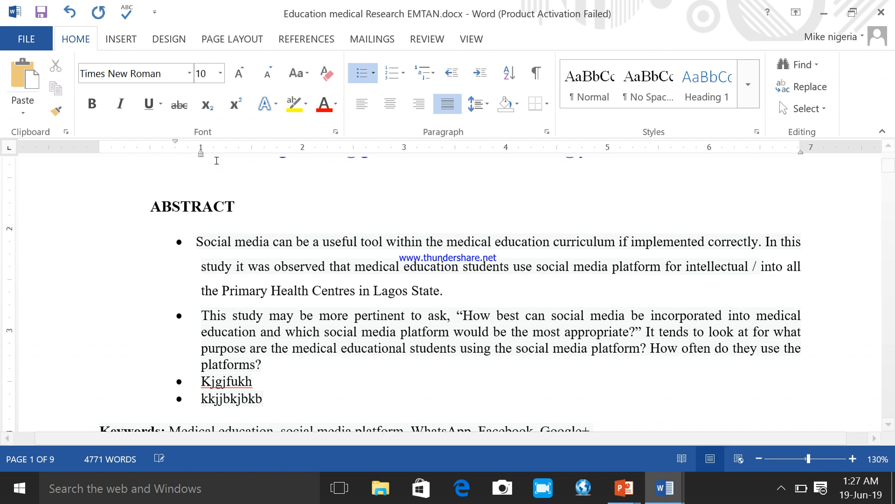
# Step: Widen the bullet-to-text gap of all four abstract bullets with a first-line indent at about 0.6 inch and the text aligned at 1 inch
pyautogui.moveTo(200, 153)
pyautogui.mouseDown()
pyautogui.moveTo(172, 154)
pyautogui.moveTo(201, 155)
pyautogui.moveTo(131, 129)
pyautogui.moveTo(175, 142)
pyautogui.mouseUp()
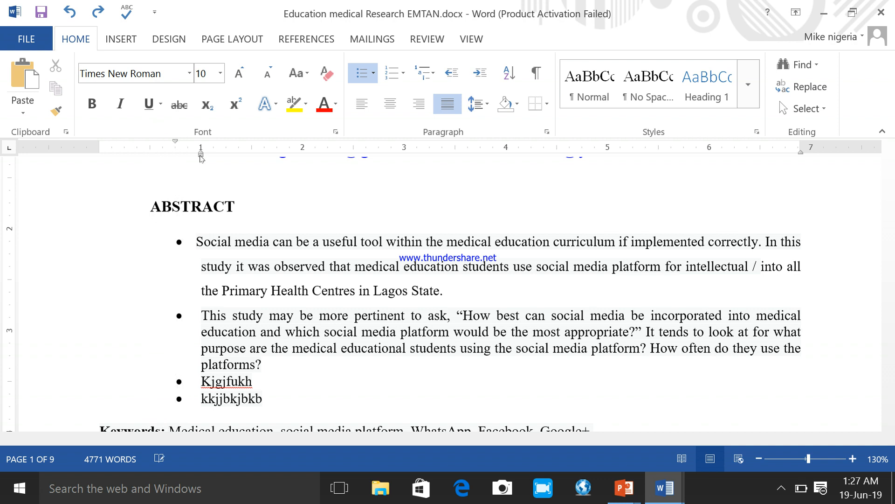
pyautogui.moveTo(190, 239); pyautogui.dragTo(268, 400)
pyautogui.moveTo(175, 141)
pyautogui.mouseDown()
pyautogui.moveTo(134, 140)
pyautogui.moveTo(157, 127)
pyautogui.mouseUp()
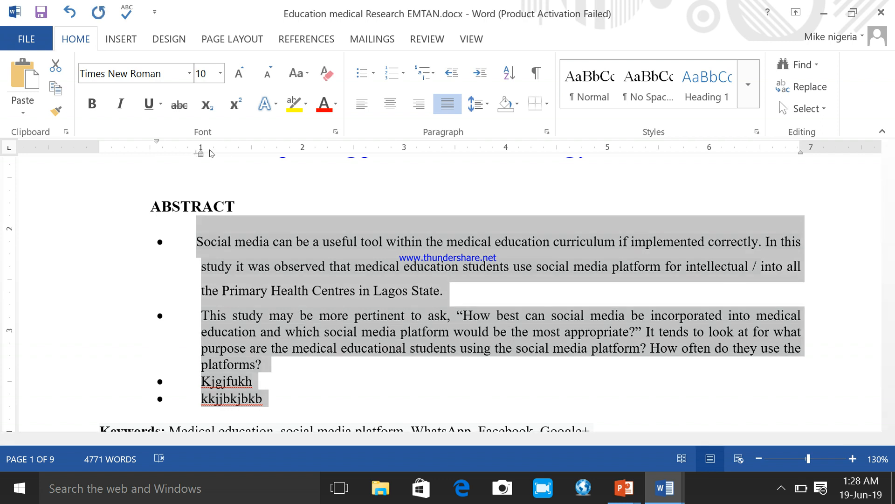
pyautogui.moveTo(200, 154)
pyautogui.mouseDown()
pyautogui.moveTo(236, 153)
pyautogui.moveTo(192, 143)
pyautogui.moveTo(199, 145)
pyautogui.mouseUp()
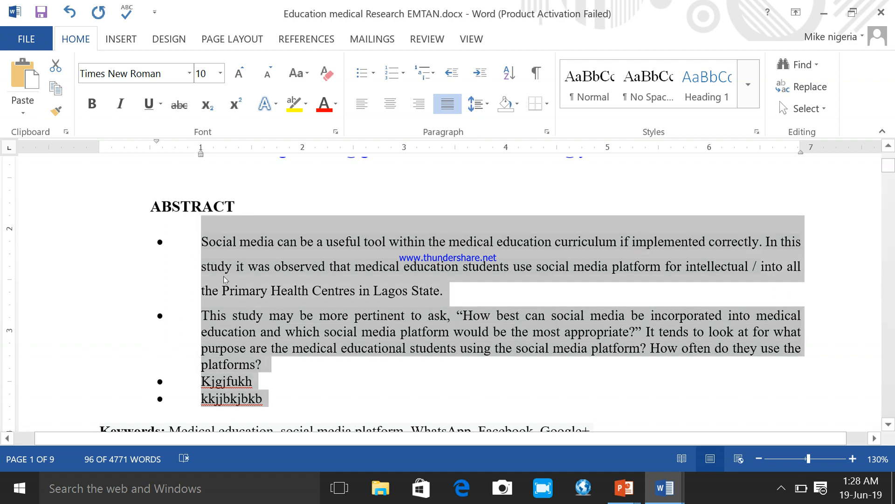
pyautogui.click(212, 322)
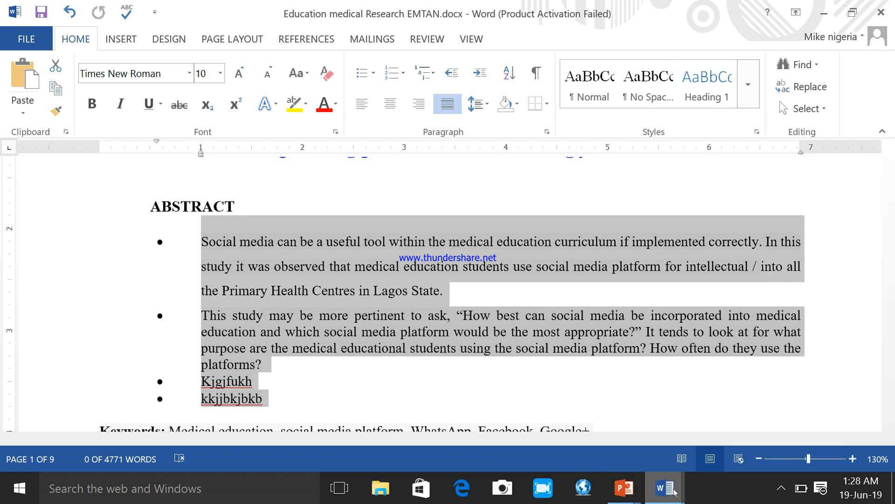
# Step: Switch back to the Practical_Self_Pace_Learning_Office_2013_WORD guide at its section on creating a numbered list
pyautogui.moveTo(674, 492)
pyautogui.click(553, 422)
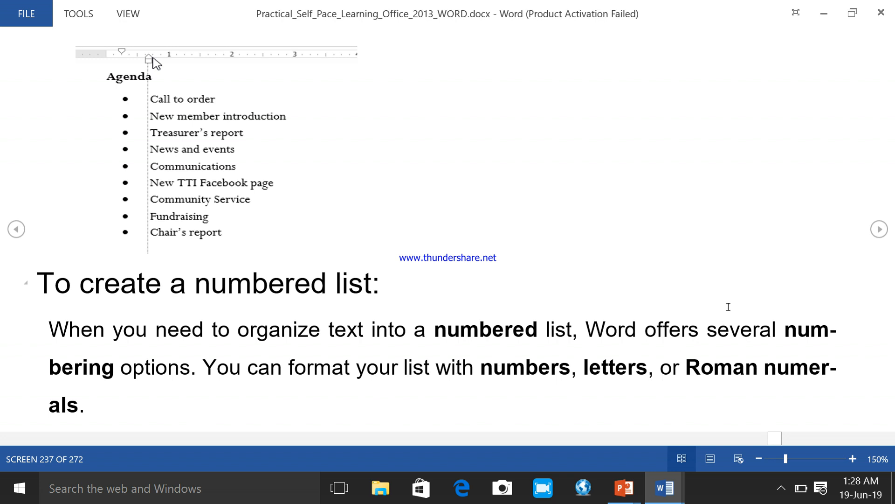
# Step: Read the guide's instructions on creating a numbered list, and return to the Education medical Research EMTAN document
pyautogui.scroll(-1, 728, 306)
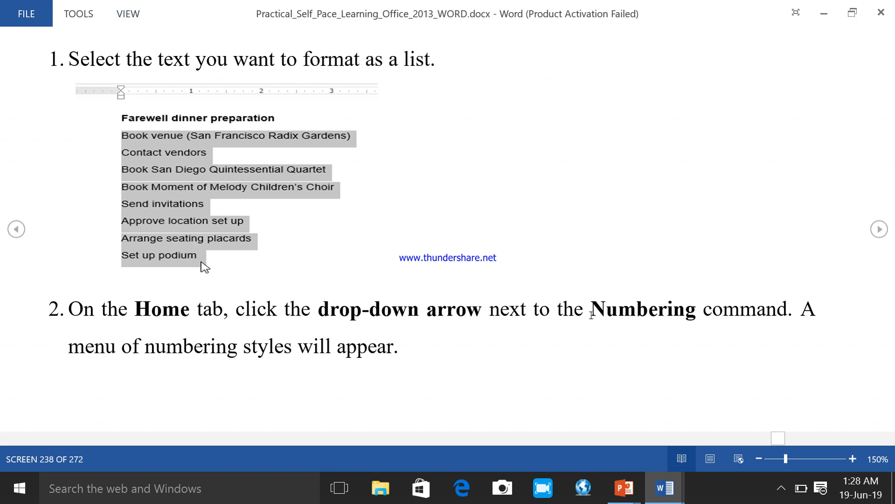
pyautogui.scroll(-1, 417, 267)
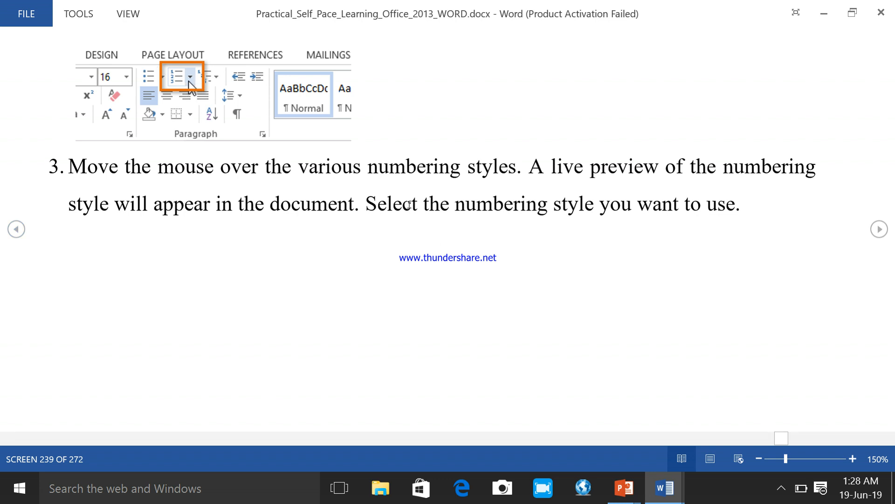
pyautogui.scroll(-1, 409, 206)
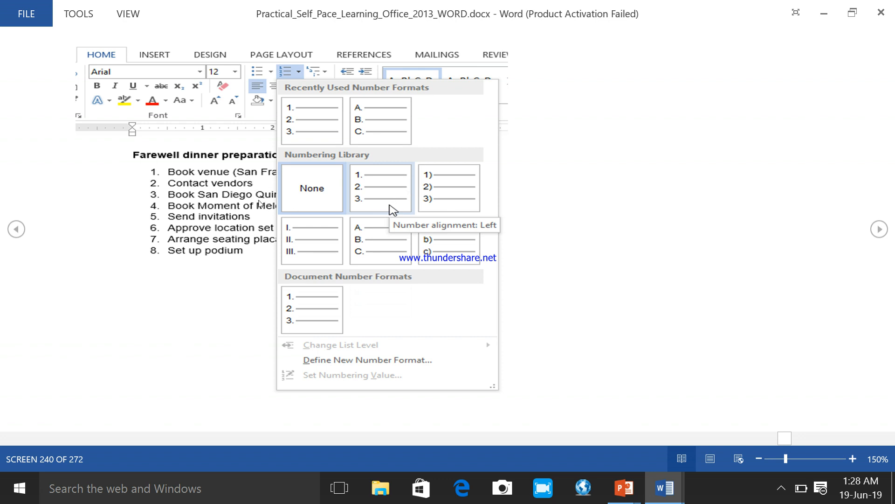
pyautogui.scroll(-1, 270, 215)
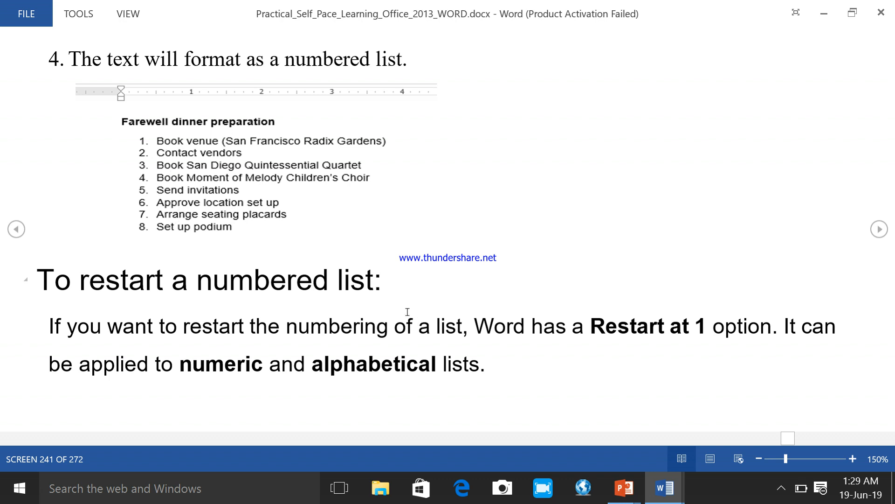
pyautogui.click(665, 488)
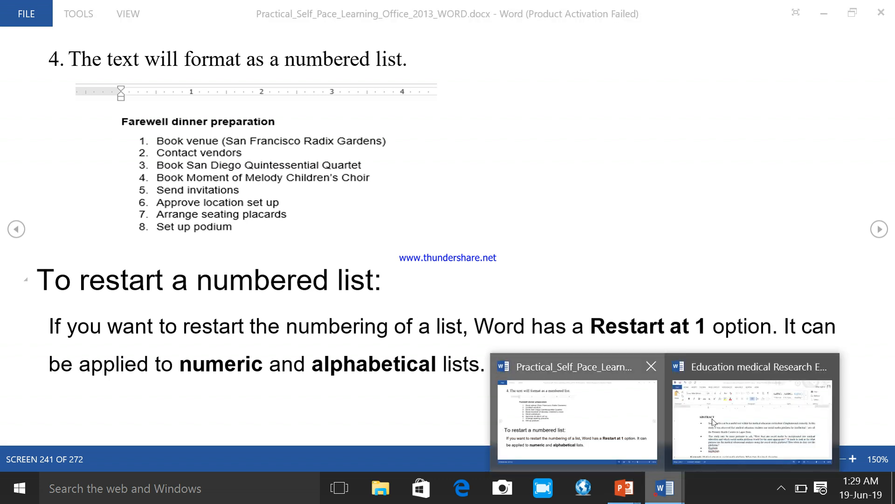
pyautogui.click(713, 421)
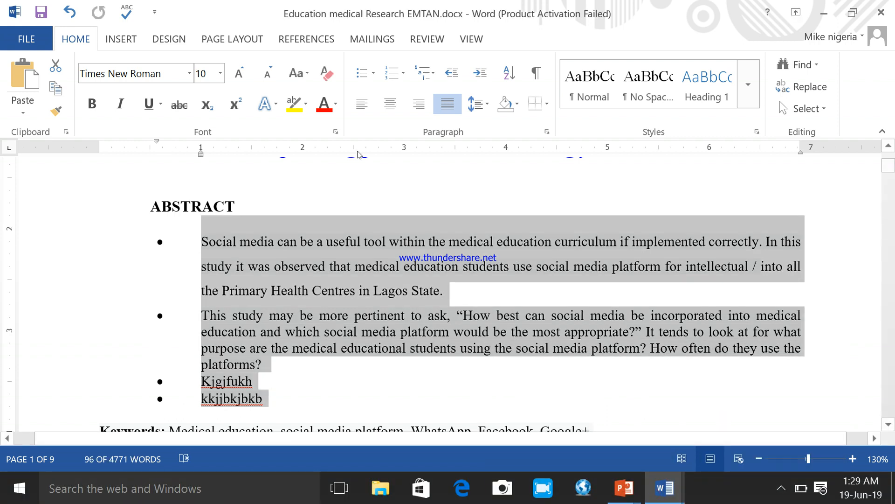
# Step: Convert the four abstract bullets to the 1) 2) 3) numbering style and add a fifth item, "kjgjfytdy"
pyautogui.click(403, 73)
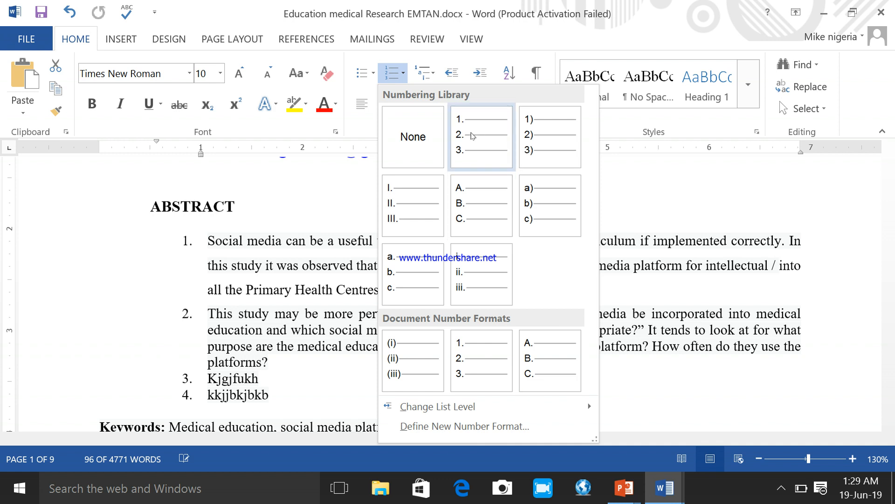
pyautogui.click(543, 129)
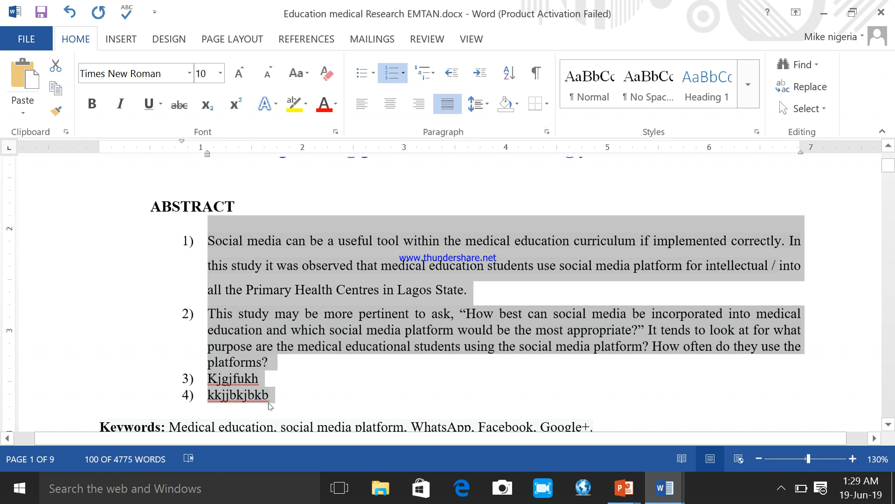
pyautogui.click(270, 400)
pyautogui.press('Return')
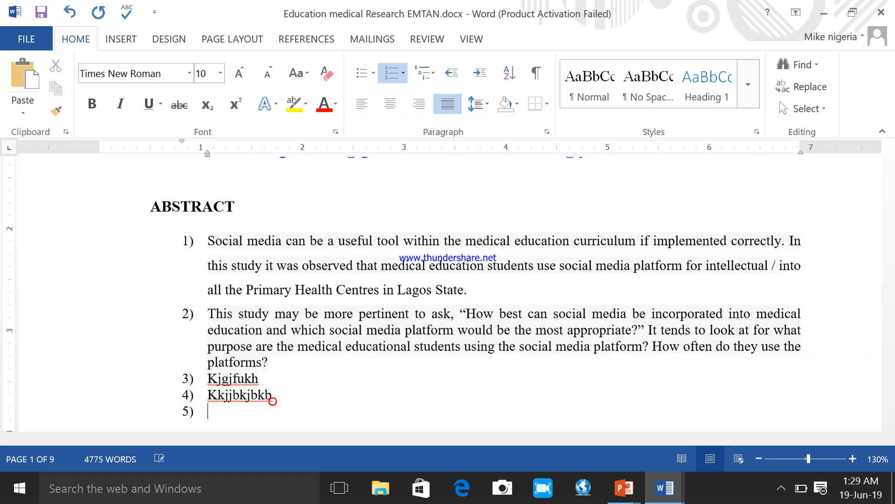
pyautogui.write('kjgjfytdy')
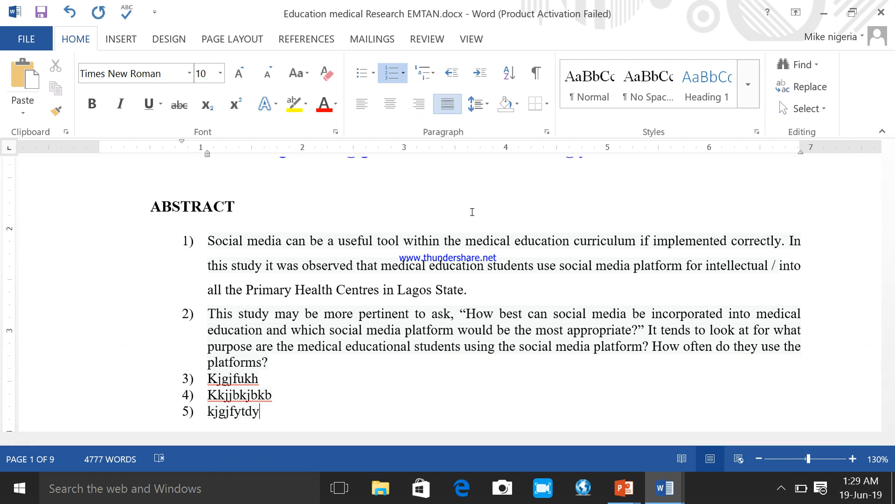
# Step: Read the guide's section on restarting a numbered list with Restart at 1, and return to the research document
pyautogui.moveTo(655, 478)
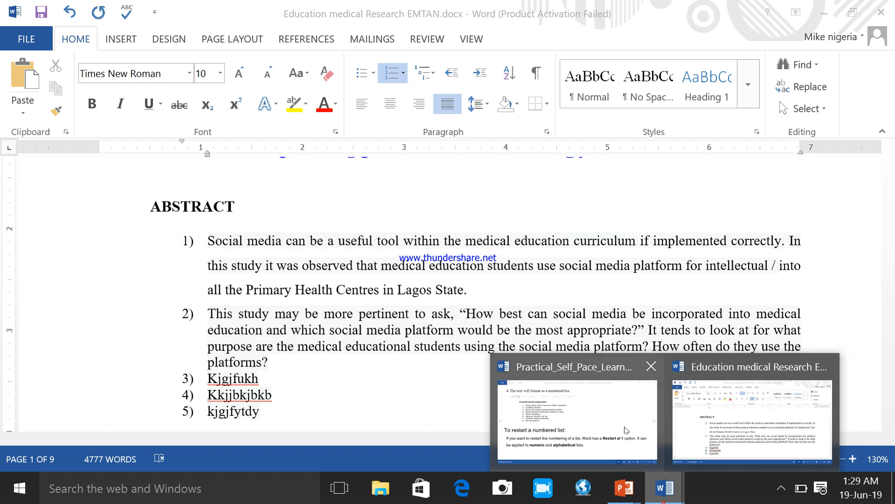
pyautogui.click(590, 420)
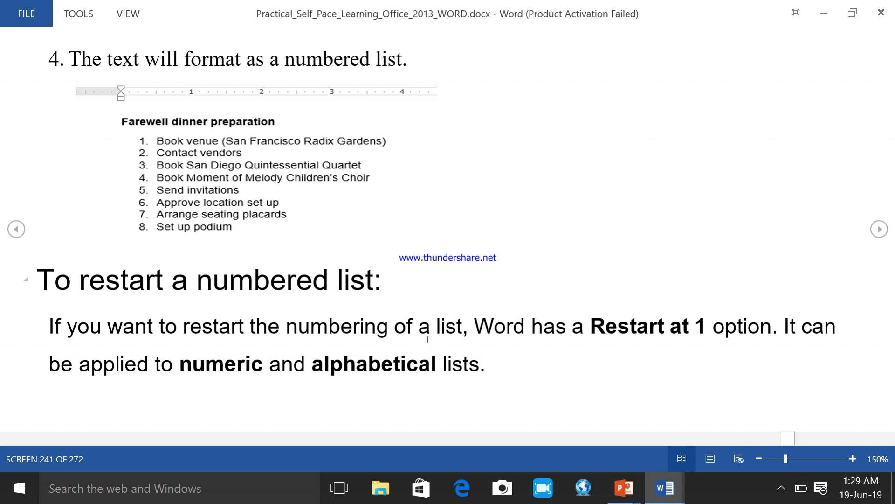
pyautogui.scroll(-1, 428, 340)
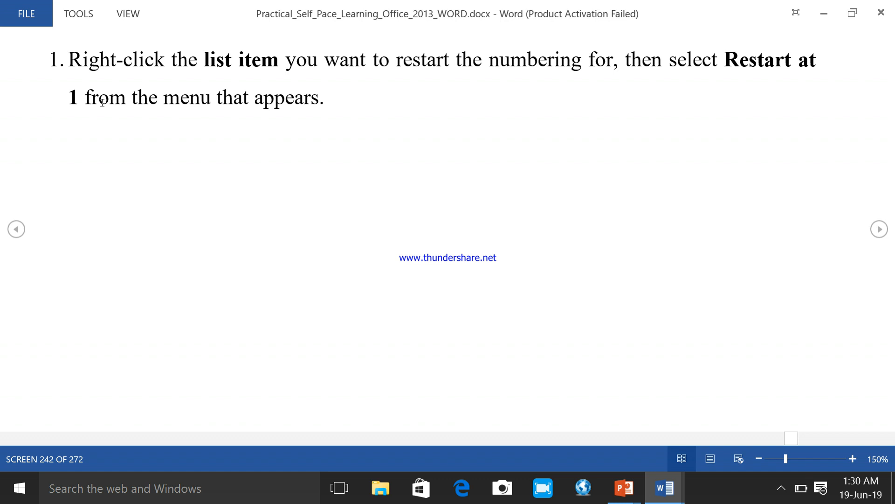
pyautogui.scroll(-1, 314, 118)
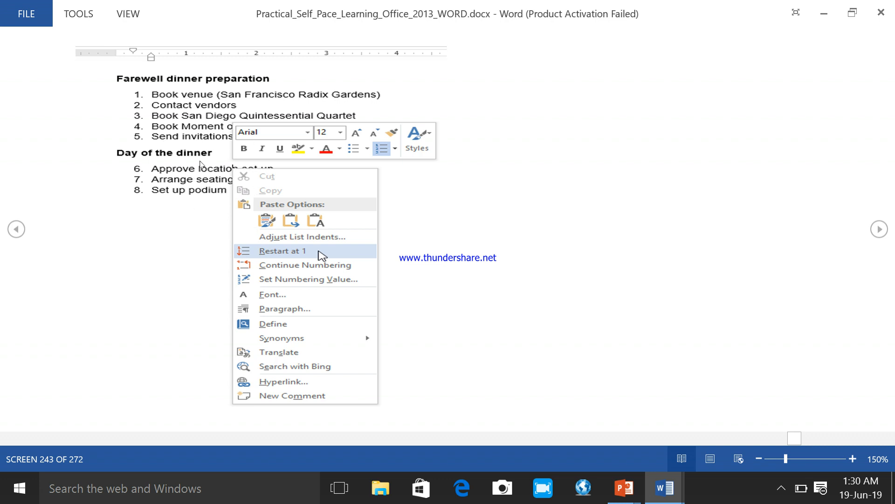
pyautogui.scroll(-1, 419, 259)
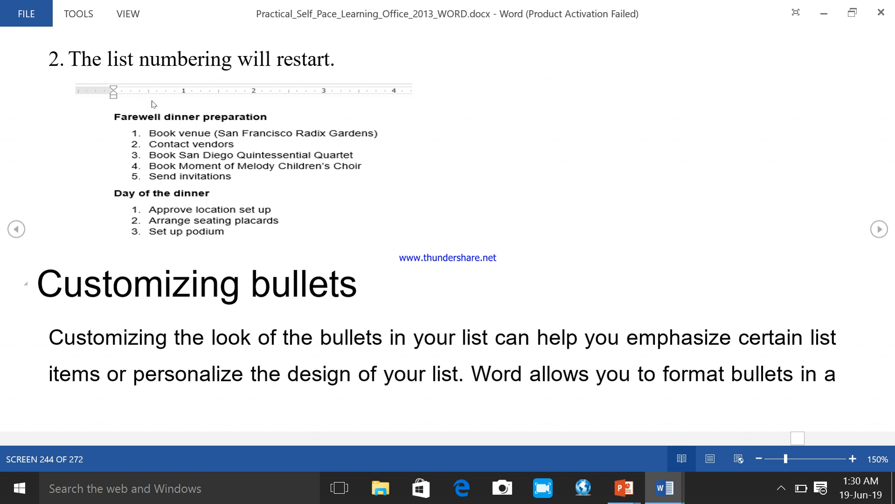
pyautogui.click(670, 498)
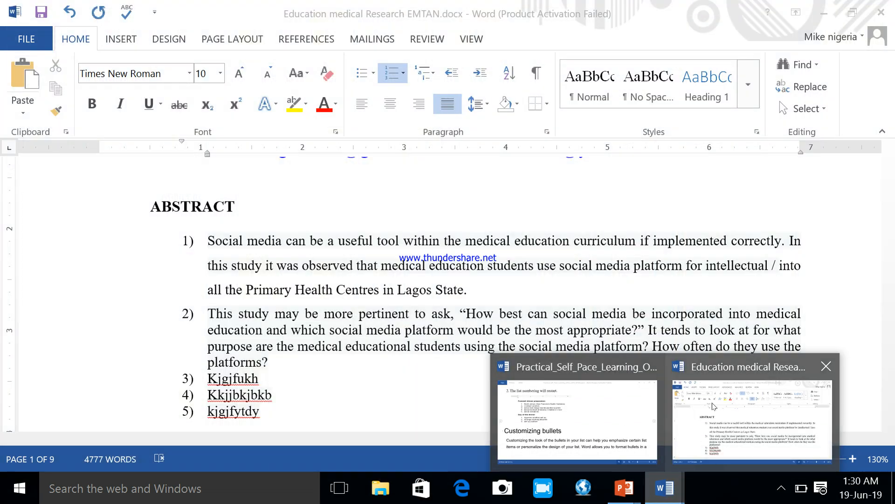
pyautogui.click(712, 405)
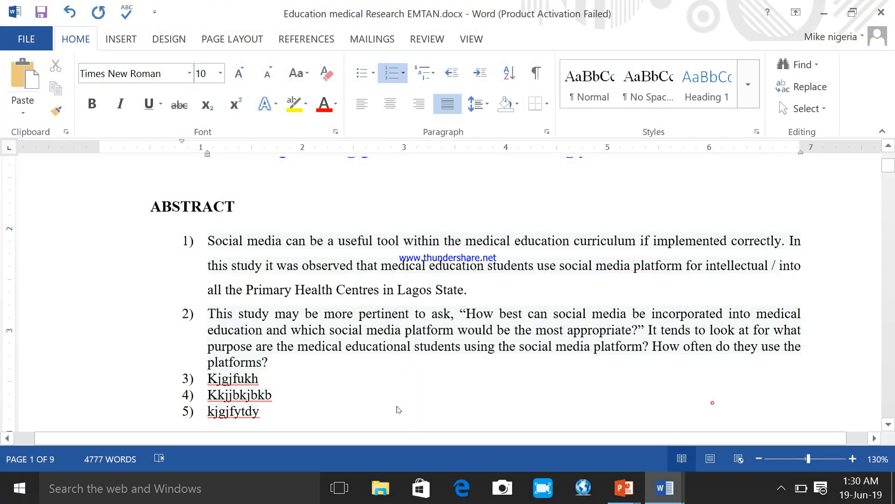
# Step: Split the numbered list after the item ending in "platforms?" with an unnumbered line "ANOTHER" indented 1 inch, with blank lines around it
pyautogui.click(279, 363)
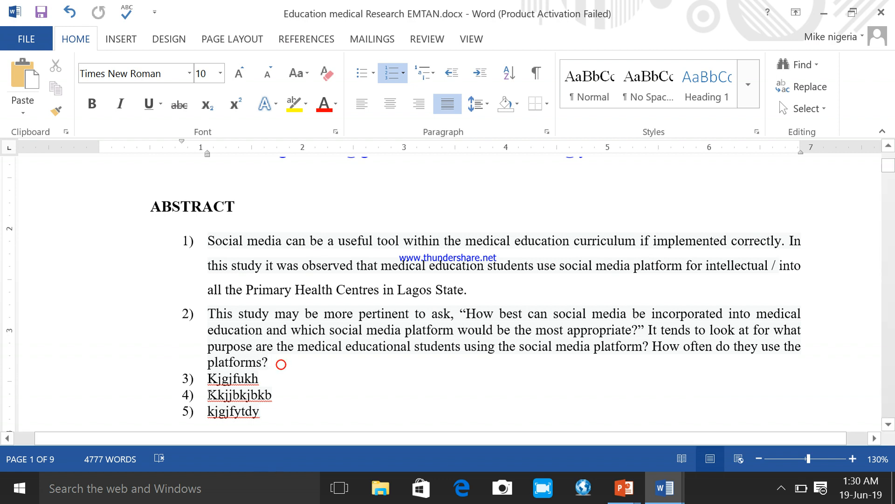
pyautogui.press('Return')
pyautogui.press('Return')
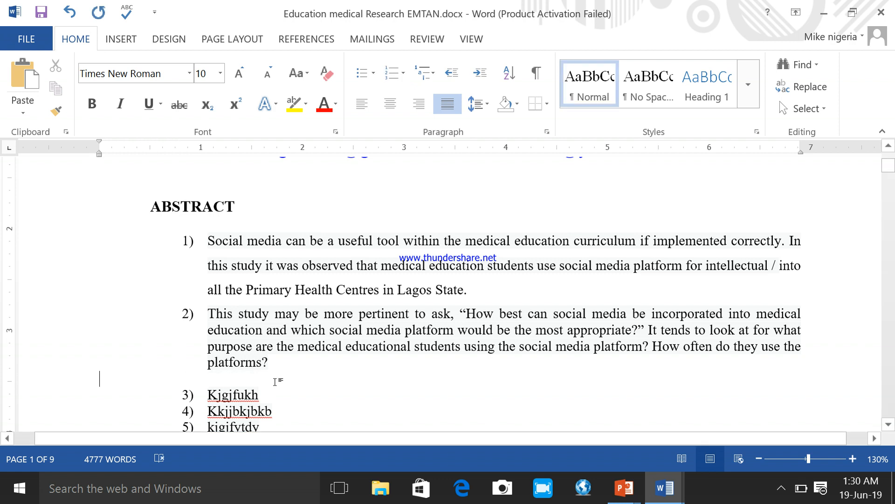
pyautogui.press('Tab')
pyautogui.press('Tab')
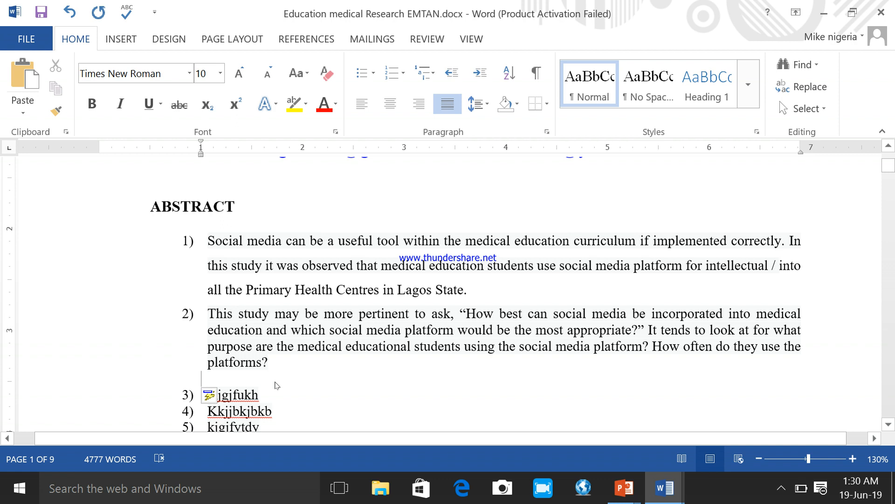
pyautogui.press('Return')
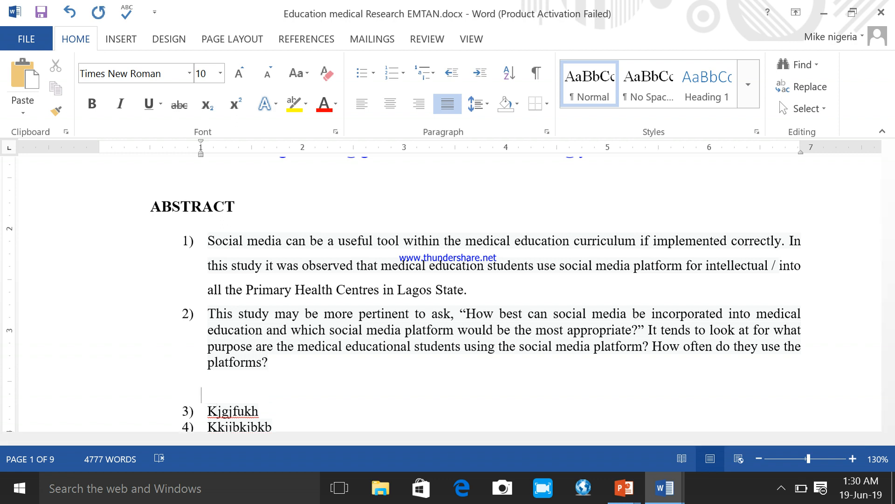
pyautogui.write('ANOTHER')
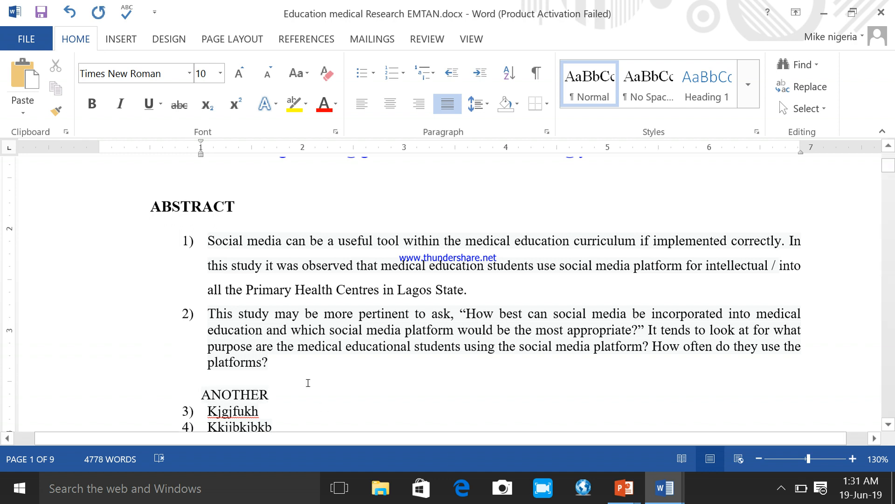
pyautogui.press('Return')
pyautogui.scroll(-3, 306, 382)
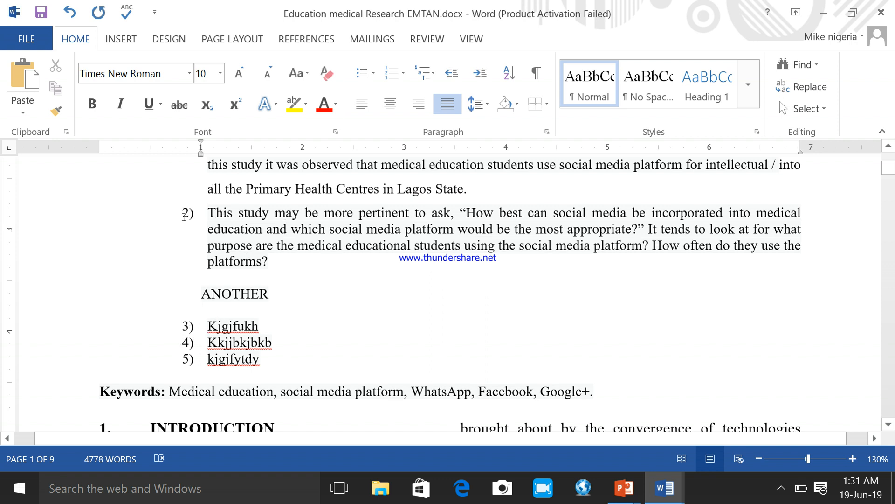
pyautogui.rightClick(233, 362)
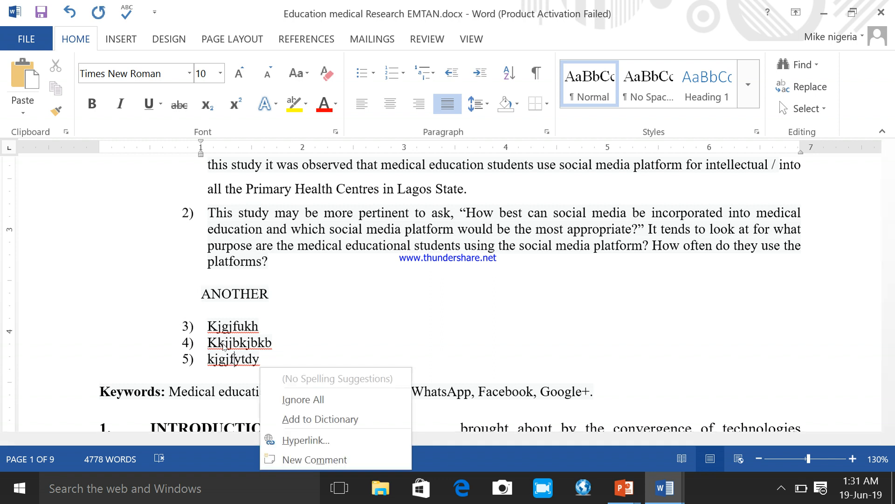
pyautogui.click(275, 356)
pyautogui.moveTo(275, 356); pyautogui.dragTo(179, 322)
pyautogui.rightClick(250, 334)
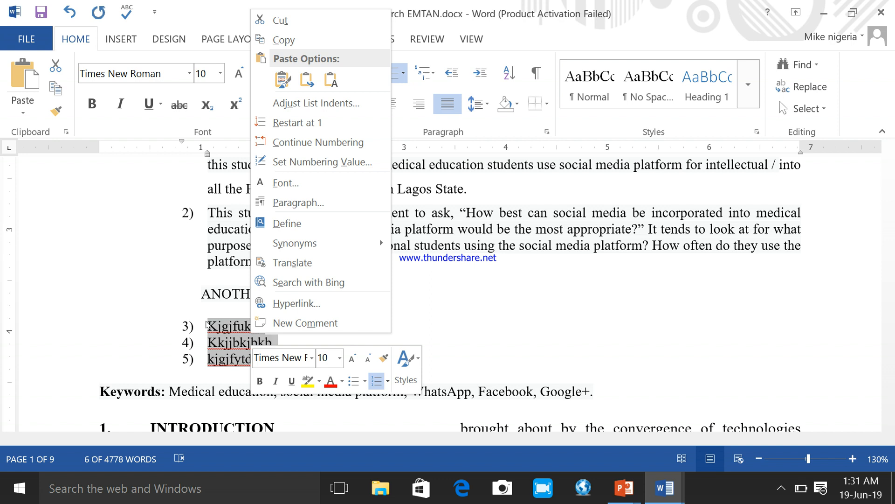
pyautogui.click(567, 322)
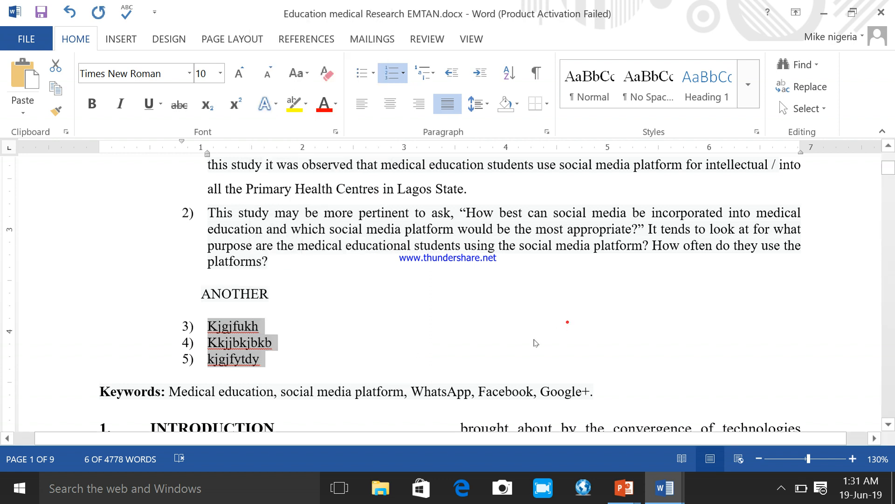
pyautogui.click(534, 339)
# Step: Restart the numbering at 1 for the three list items below "ANOTHER"
pyautogui.moveTo(268, 359); pyautogui.dragTo(189, 326)
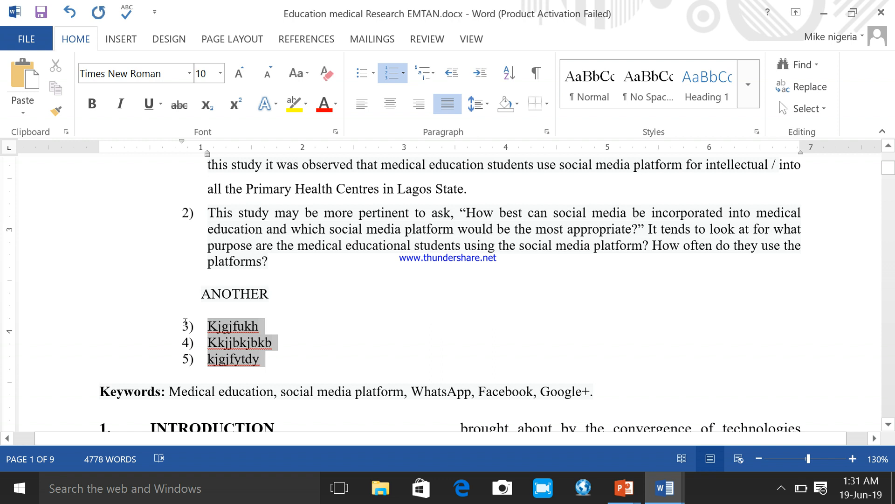
pyautogui.rightClick(238, 345)
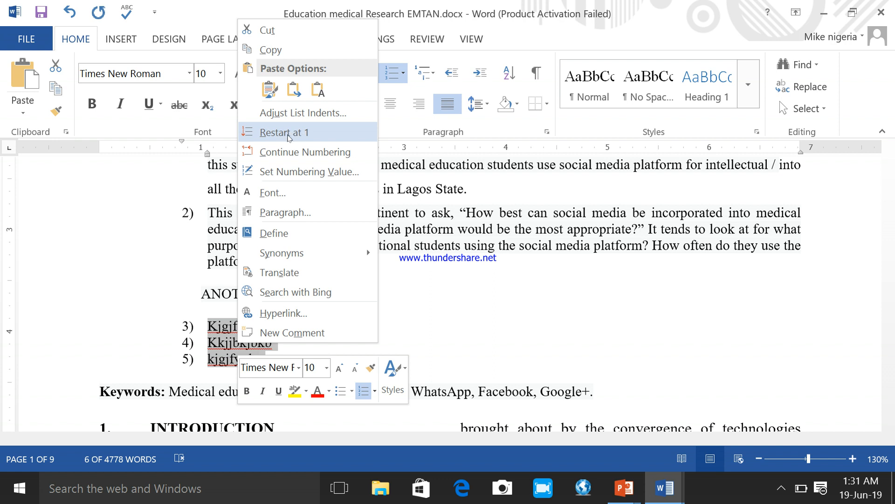
pyautogui.click(289, 135)
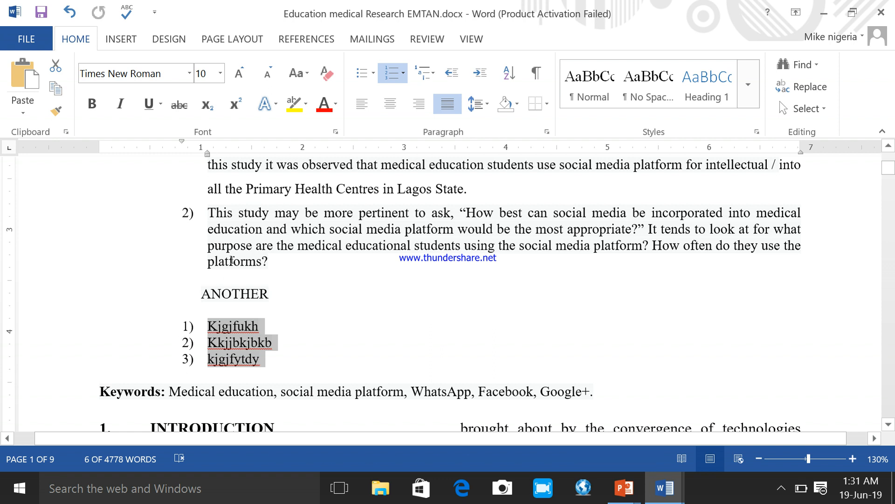
pyautogui.scroll(2, 207, 249)
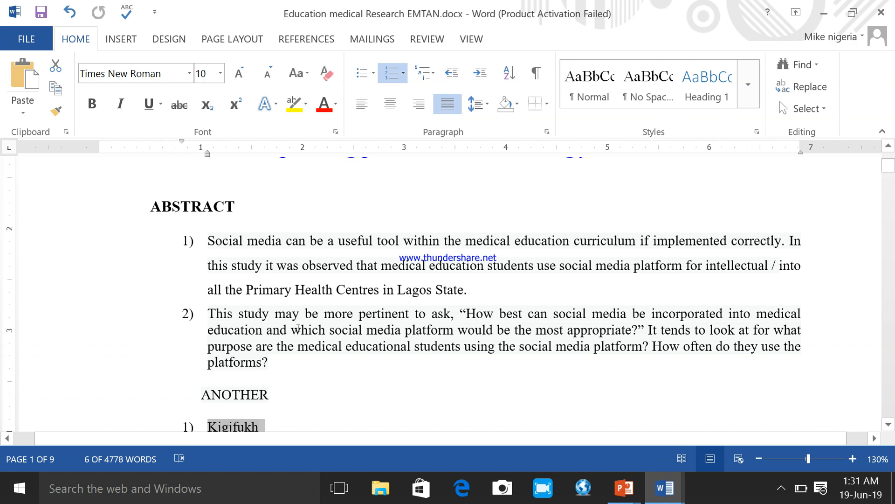
pyautogui.scroll(-2, 299, 332)
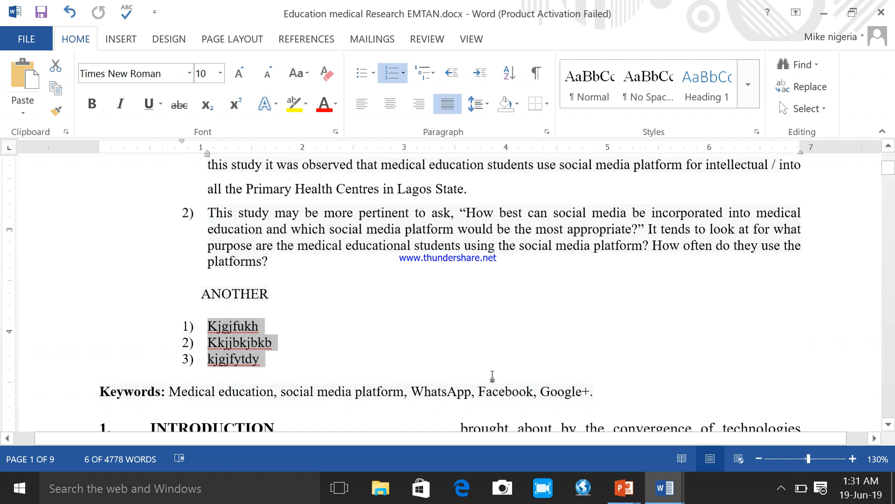
# Step: Switch to the Practical_Self_Pace_Learning_Office_2013_WORD guide and read how to customize bullets and use a symbol as a bullet
pyautogui.click(664, 497)
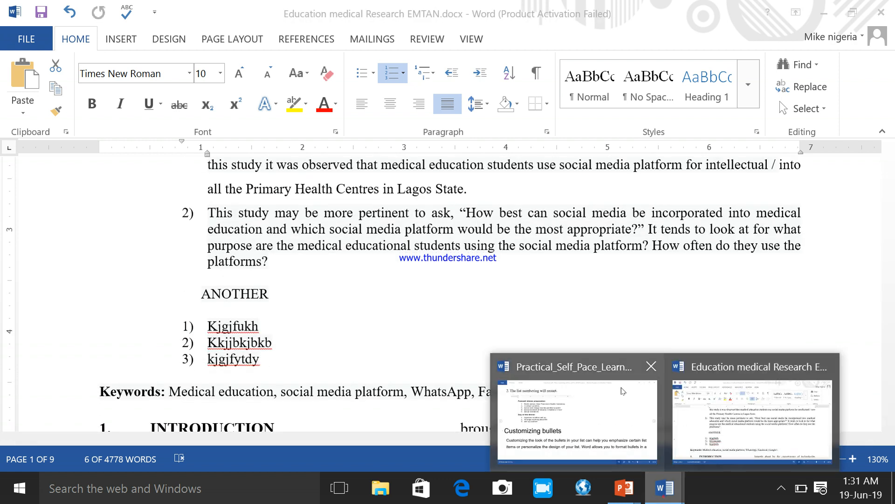
pyautogui.click(602, 422)
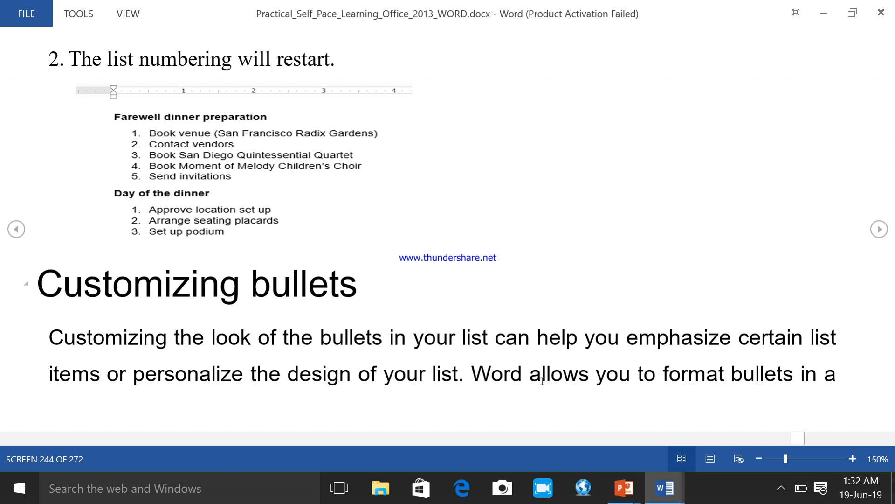
pyautogui.scroll(-2, 578, 353)
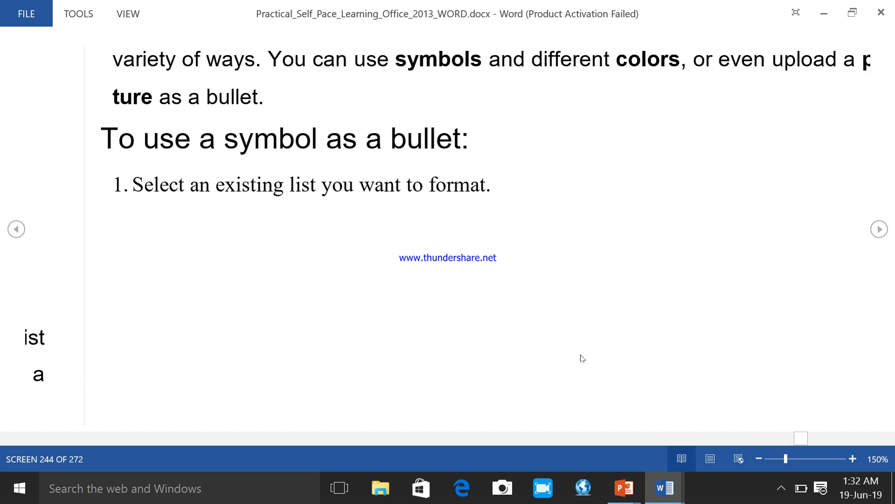
pyautogui.scroll(1, 268, 276)
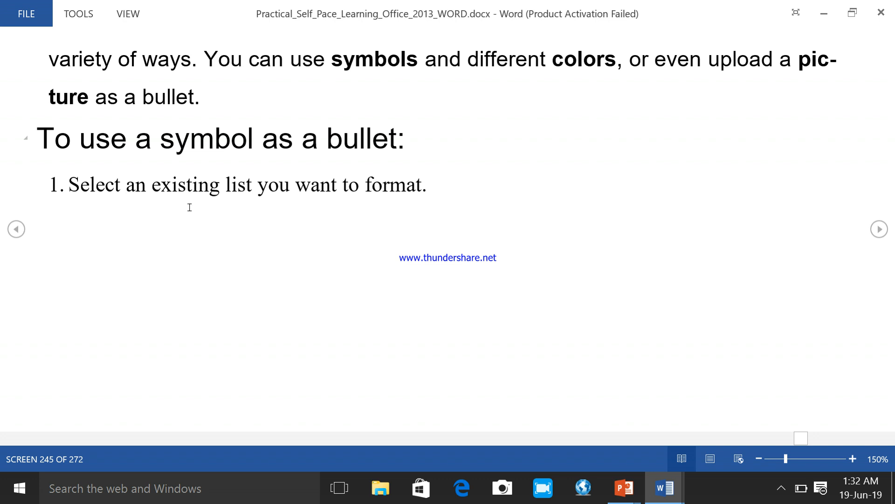
# Step: Read the guide's steps for using a symbol as a bullet, with a brief check of the list in the research document
pyautogui.scroll(-1, 194, 210)
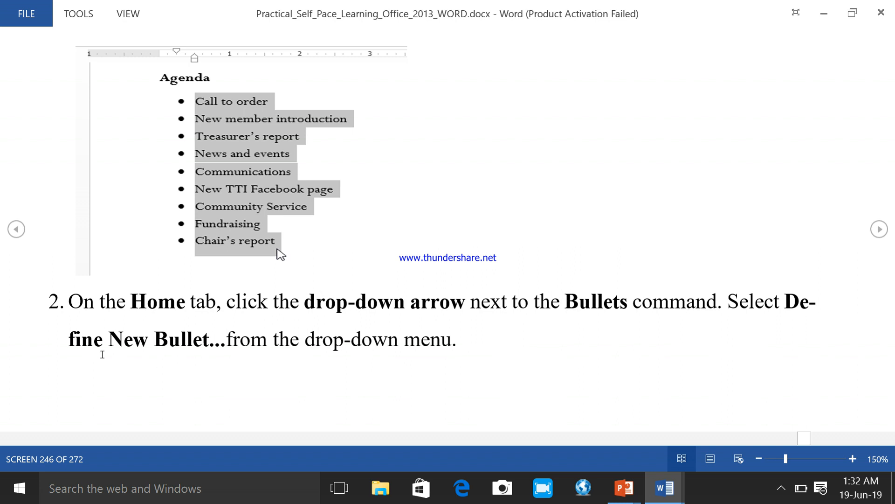
pyautogui.scroll(-1, 442, 337)
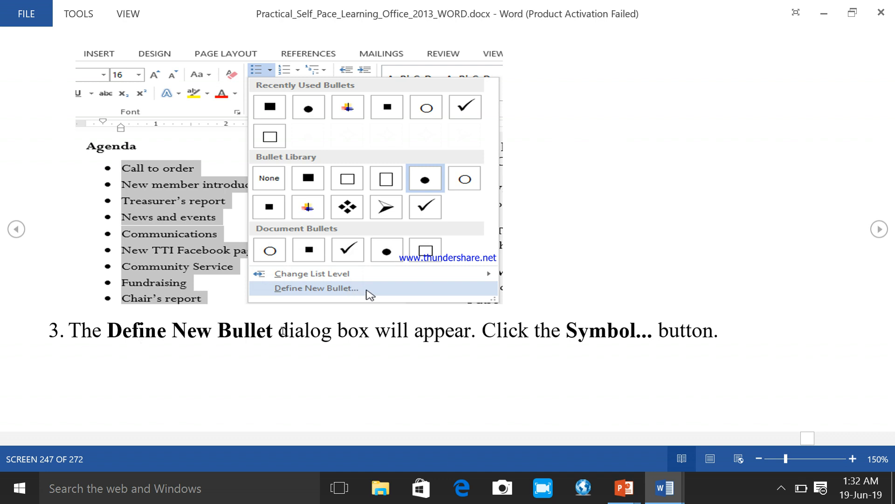
pyautogui.scroll(-1, 359, 311)
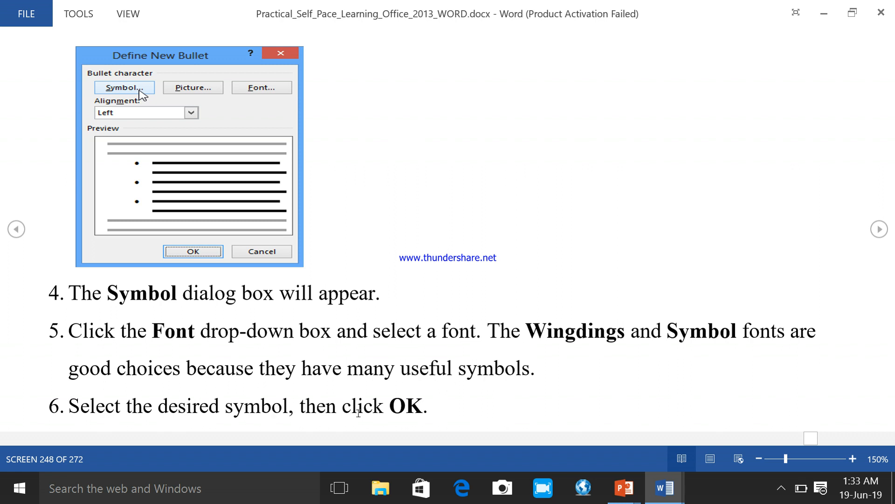
pyautogui.scroll(-1, 359, 413)
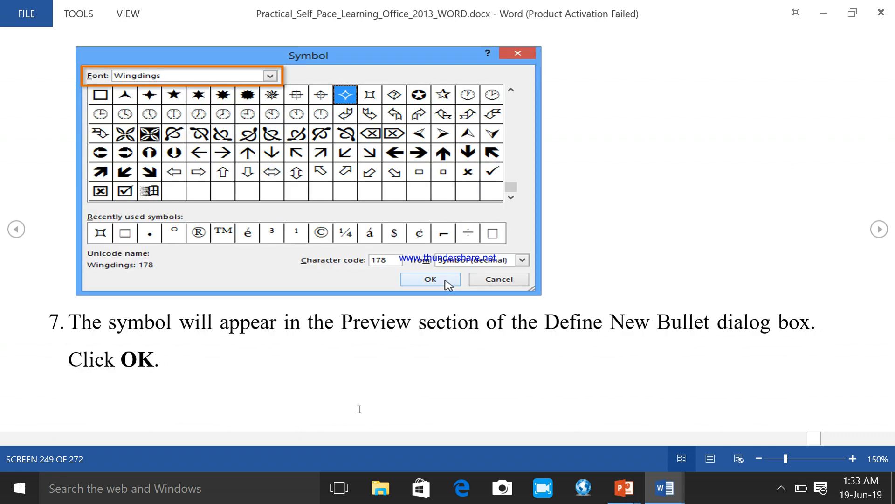
pyautogui.scroll(1, 359, 409)
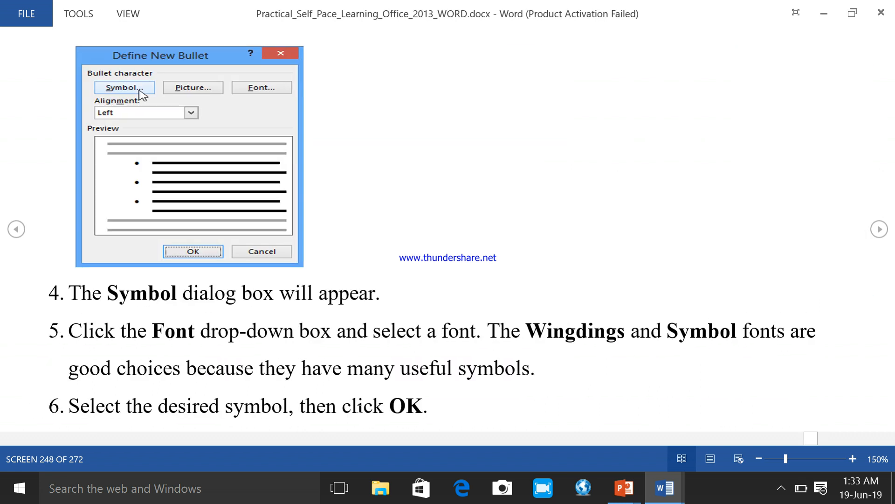
pyautogui.scroll(1, 359, 409)
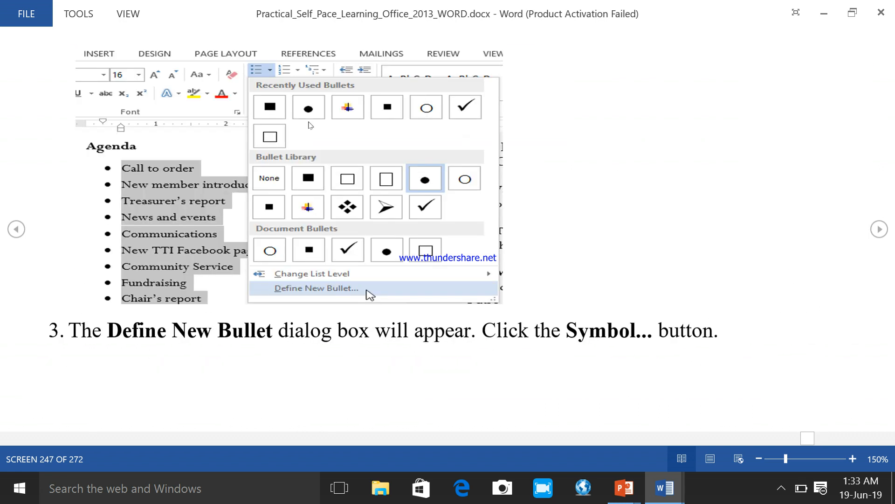
pyautogui.moveTo(665, 489)
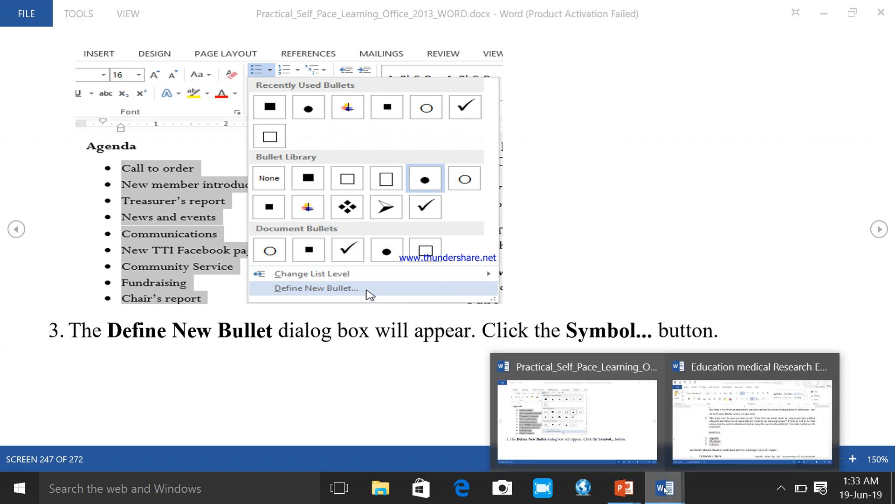
pyautogui.click(718, 422)
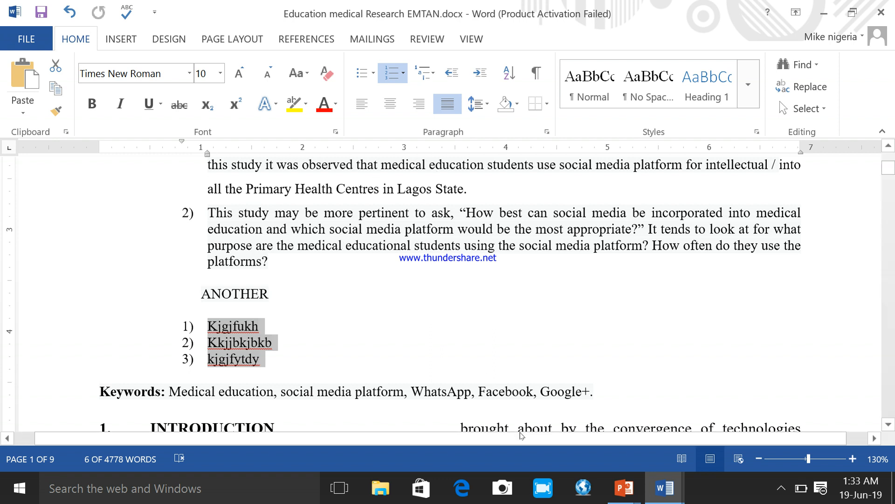
pyautogui.moveTo(680, 496)
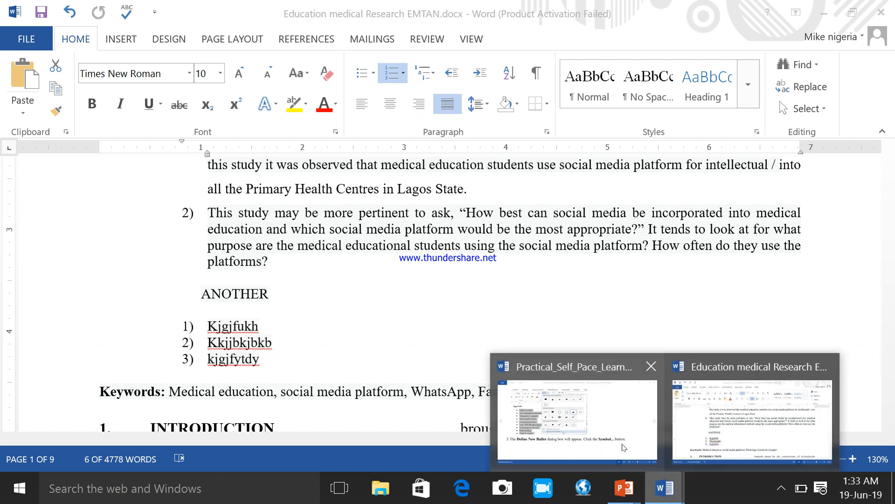
pyautogui.click(621, 440)
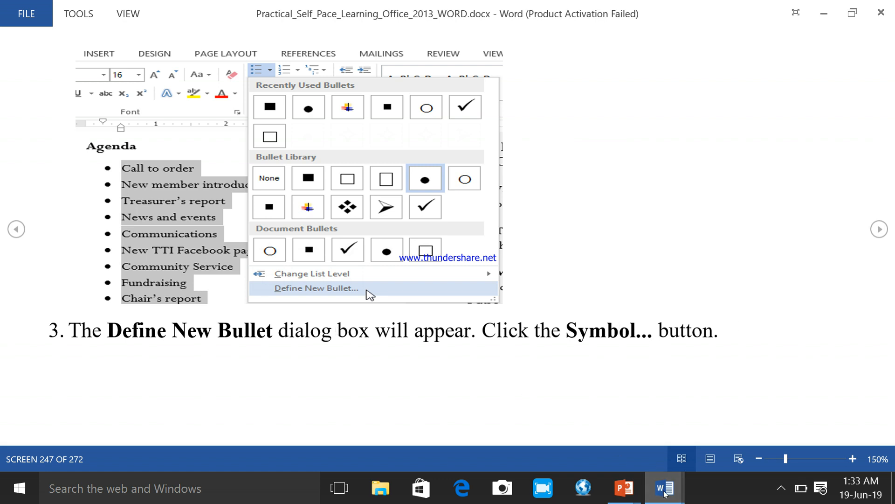
# Step: Return to the research document and open the symbol picker for defining a new bullet for the three items below "ANOTHER"
pyautogui.moveTo(667, 490)
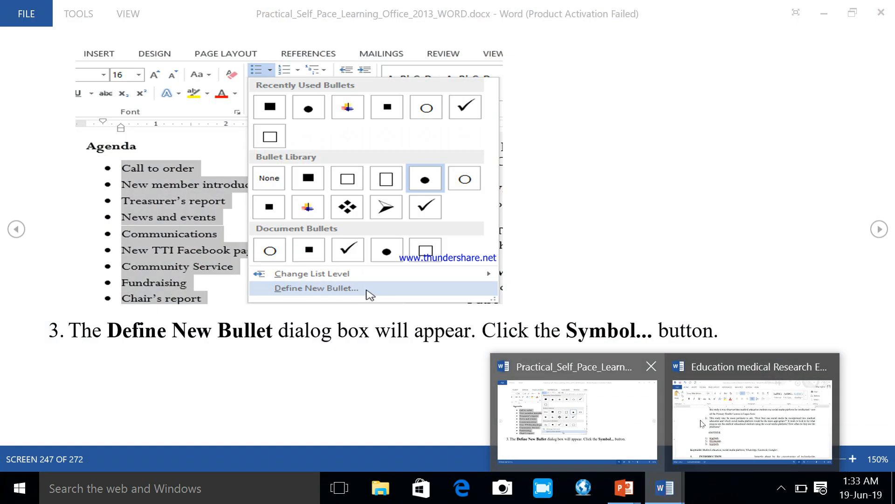
pyautogui.click(679, 429)
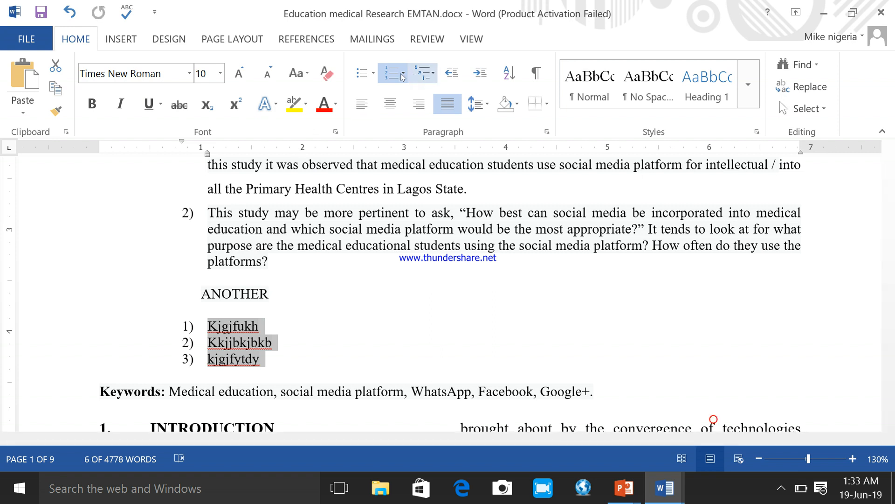
pyautogui.click(374, 74)
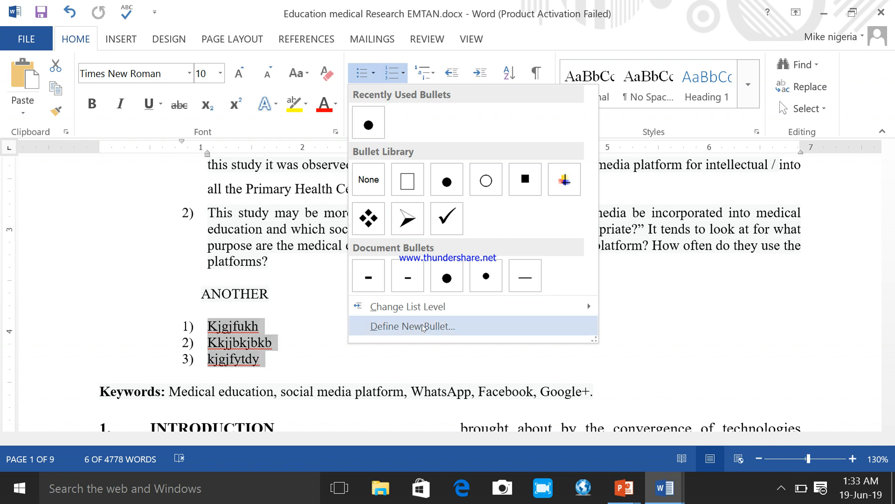
pyautogui.click(422, 326)
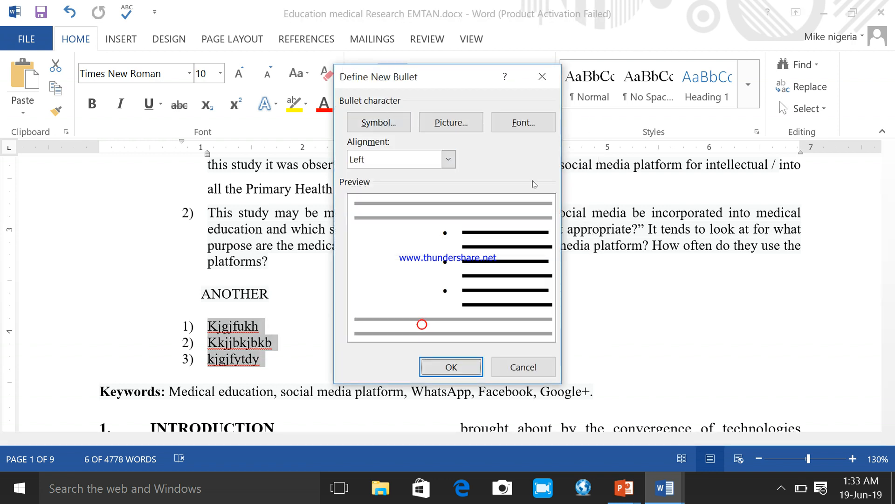
pyautogui.click(380, 124)
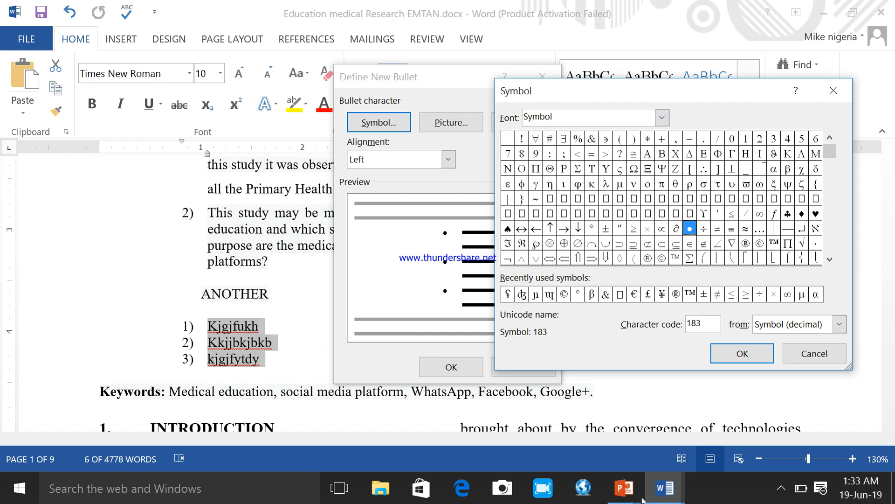
# Step: Try to switch to the Practical_Self_Pace_Learning_Office_2013_WORD guide while the symbol picker is open
pyautogui.click(658, 494)
pyautogui.click(666, 489)
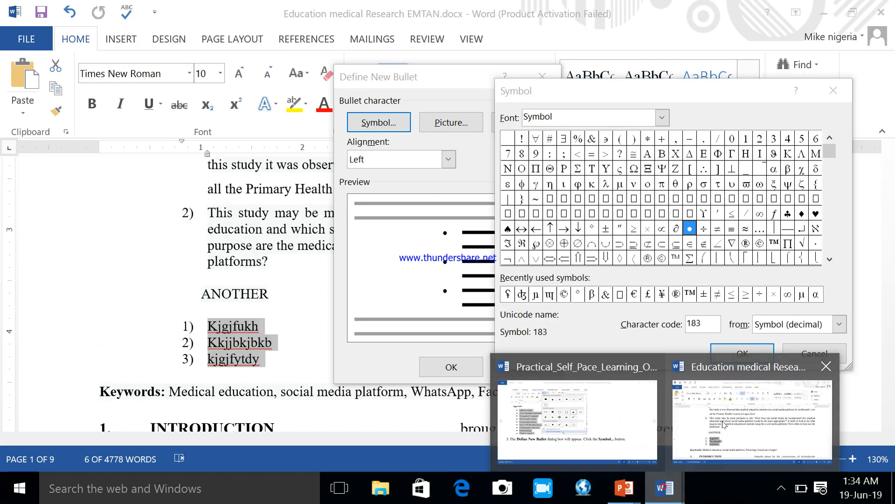
pyautogui.moveTo(541, 424)
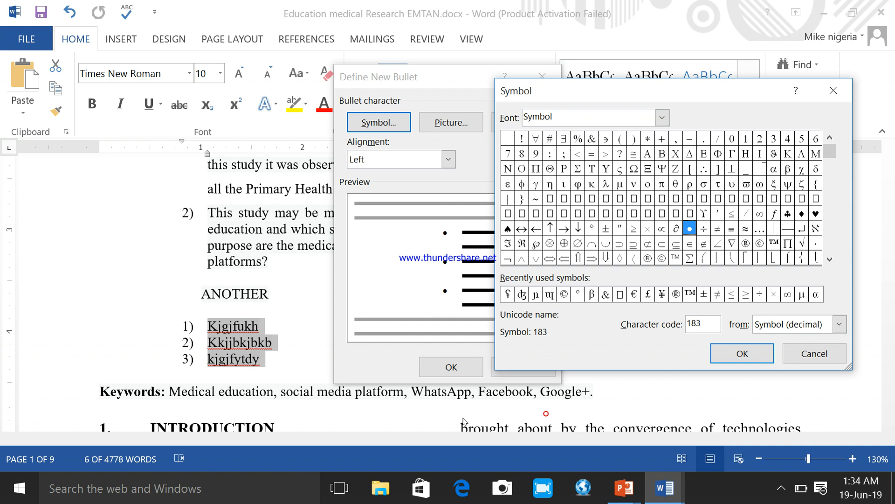
pyautogui.click(657, 497)
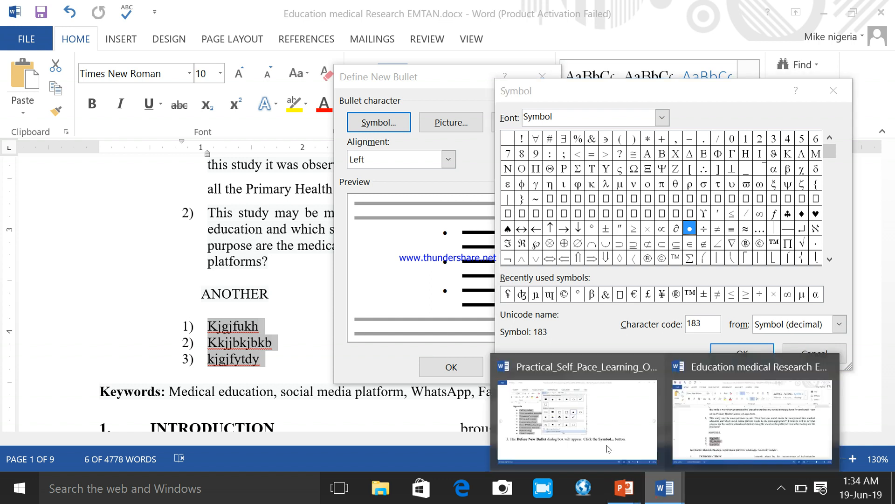
pyautogui.click(565, 416)
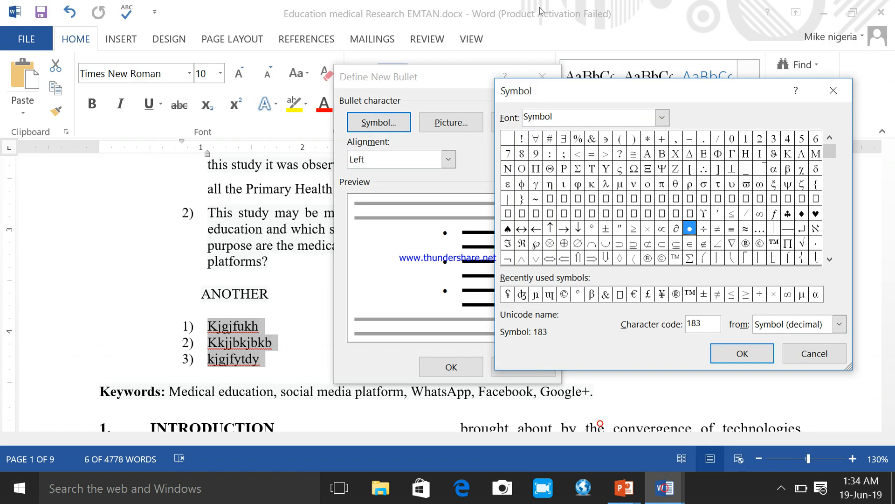
pyautogui.click(662, 118)
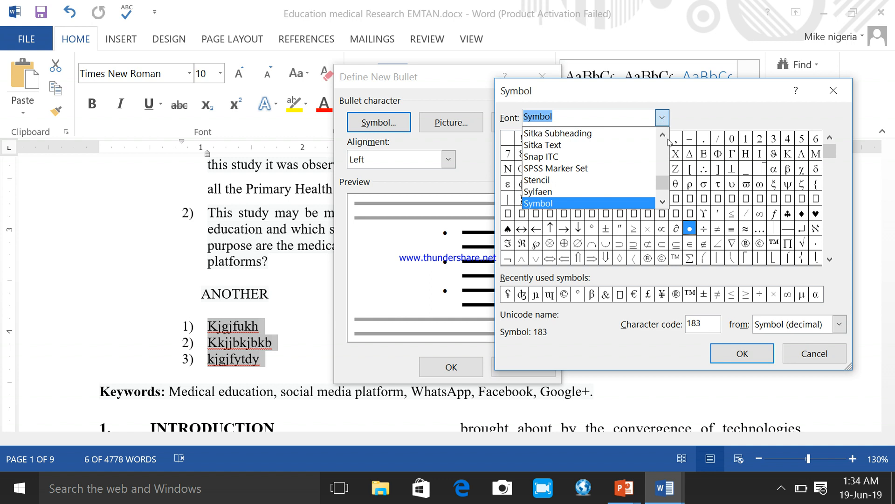
pyautogui.click(663, 201)
pyautogui.click(662, 201)
pyautogui.click(662, 201)
pyautogui.click(662, 201)
pyautogui.moveTo(662, 201); pyautogui.dragTo(662, 201)
pyautogui.click(663, 133)
pyautogui.click(662, 134)
pyautogui.click(595, 150)
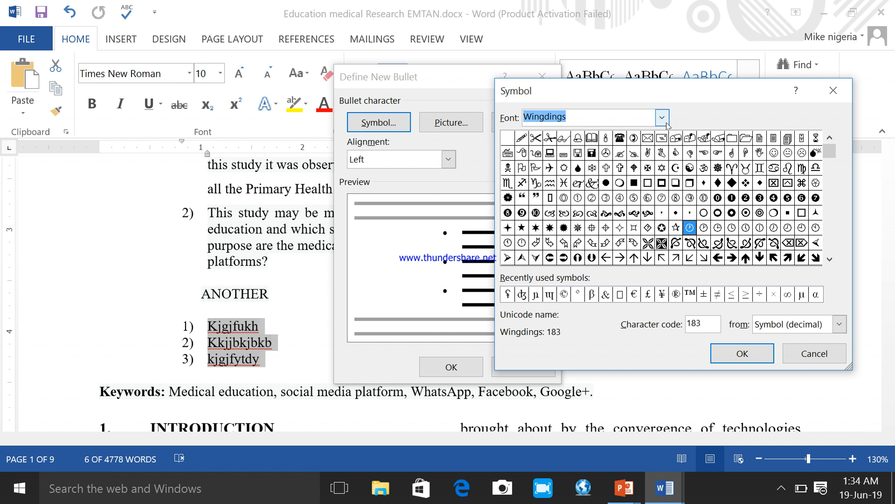
pyautogui.click(832, 353)
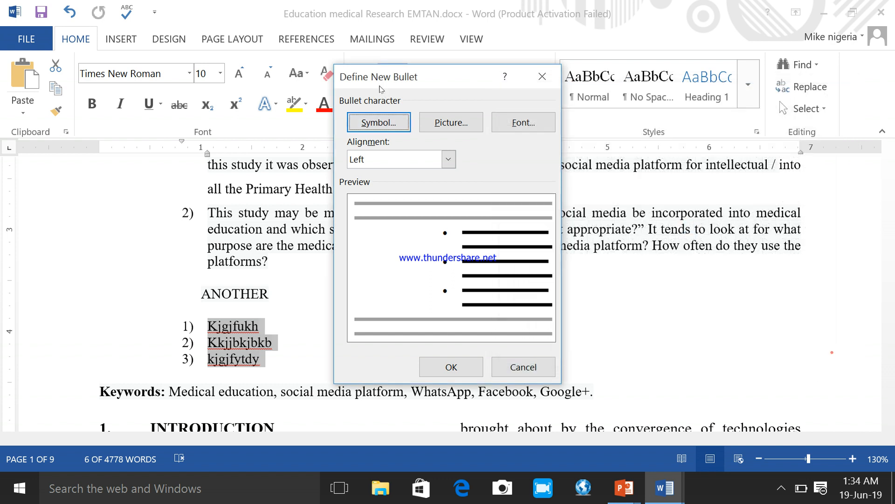
# Step: Open the symbol picker for the new bullet again and set its font to Wingdings
pyautogui.click(381, 122)
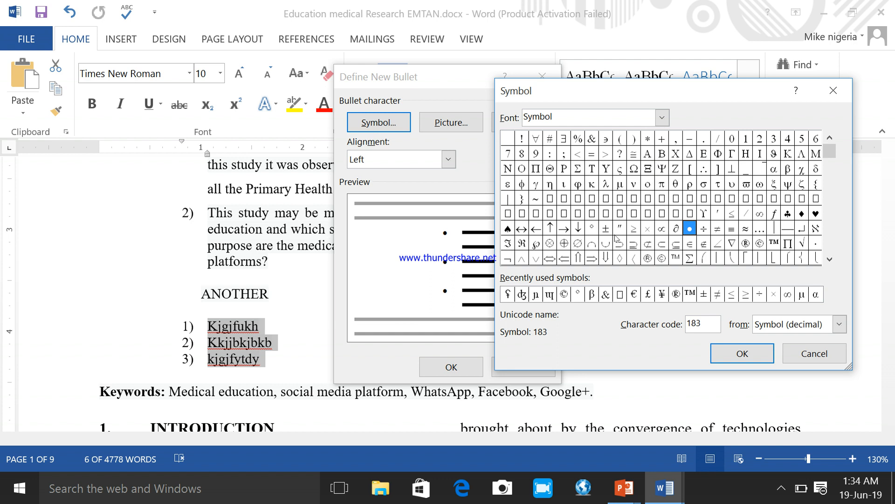
pyautogui.click(662, 118)
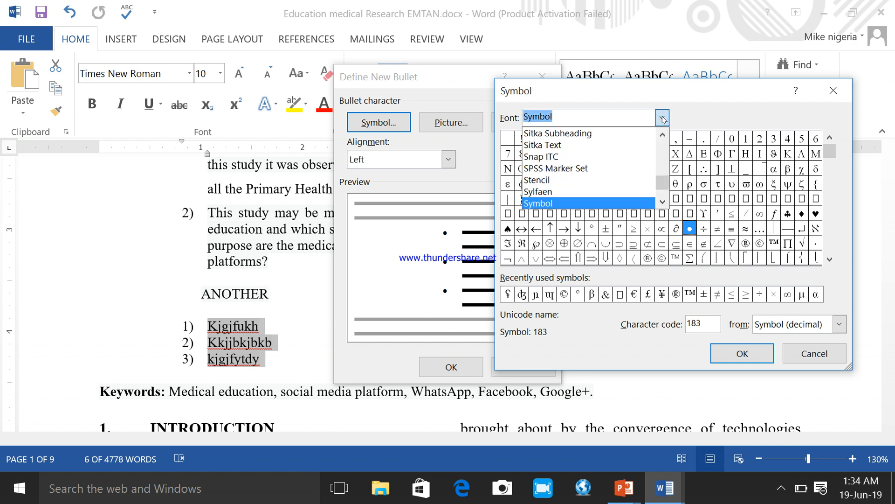
pyautogui.click(662, 202)
pyautogui.click(662, 203)
pyautogui.click(663, 203)
pyautogui.click(663, 203)
pyautogui.click(662, 203)
pyautogui.click(663, 203)
pyautogui.click(662, 203)
pyautogui.click(663, 203)
pyautogui.click(663, 203)
pyautogui.click(663, 203)
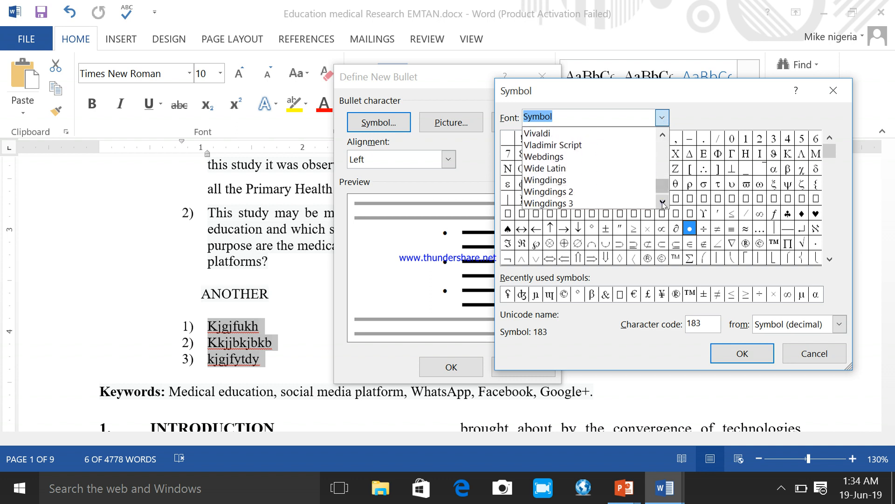
pyautogui.click(572, 179)
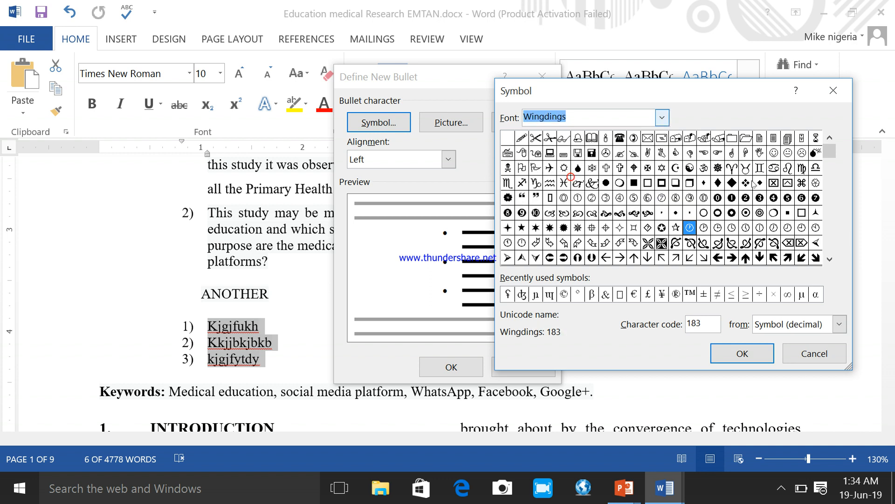
# Step: Examine the characters offered by the Wingdings, Wingdings 2 and Wingdings 3 symbol fonts
pyautogui.click(829, 259)
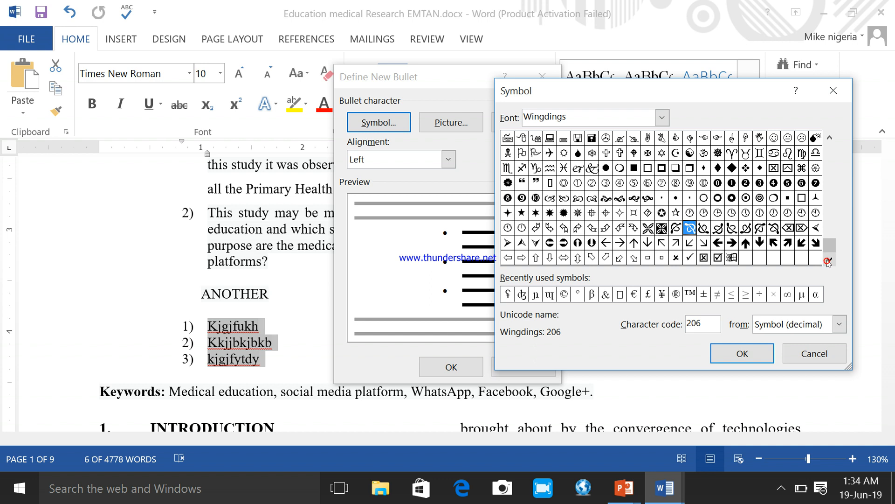
pyautogui.click(662, 117)
pyautogui.click(608, 190)
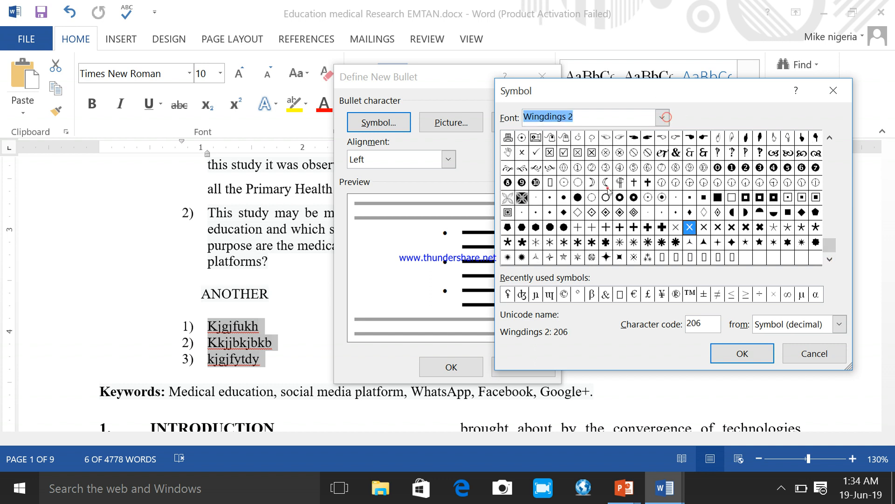
pyautogui.click(664, 119)
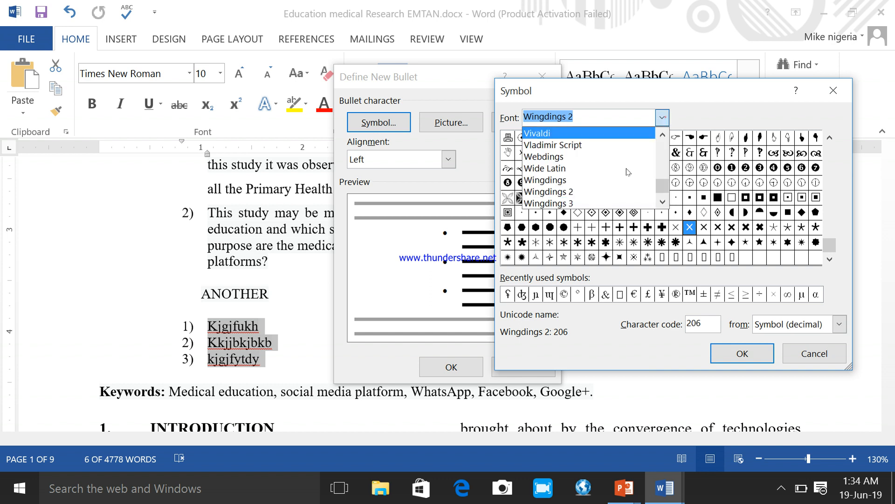
pyautogui.click(620, 204)
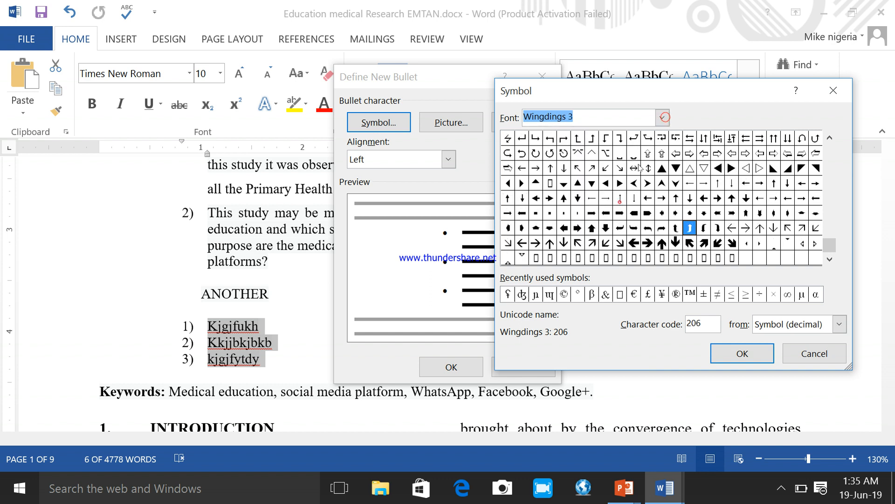
# Step: Set the symbol font to Wingdings and apply character 221 as the bullet for the three items below "ANOTHER"
pyautogui.click(662, 117)
pyautogui.scroll(-4, 661, 203)
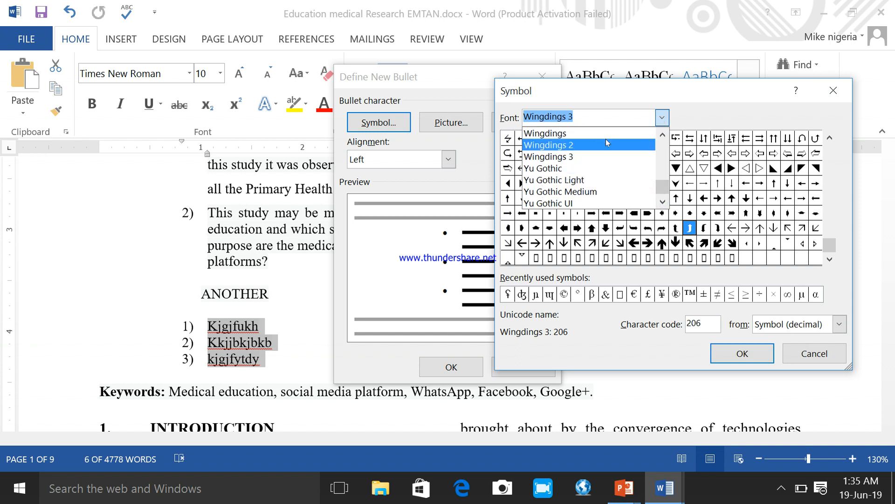
pyautogui.click(606, 135)
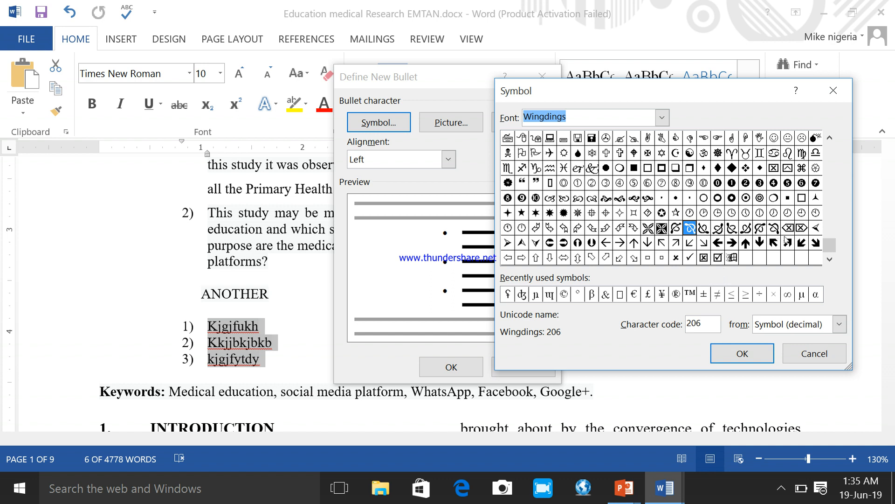
pyautogui.click(578, 244)
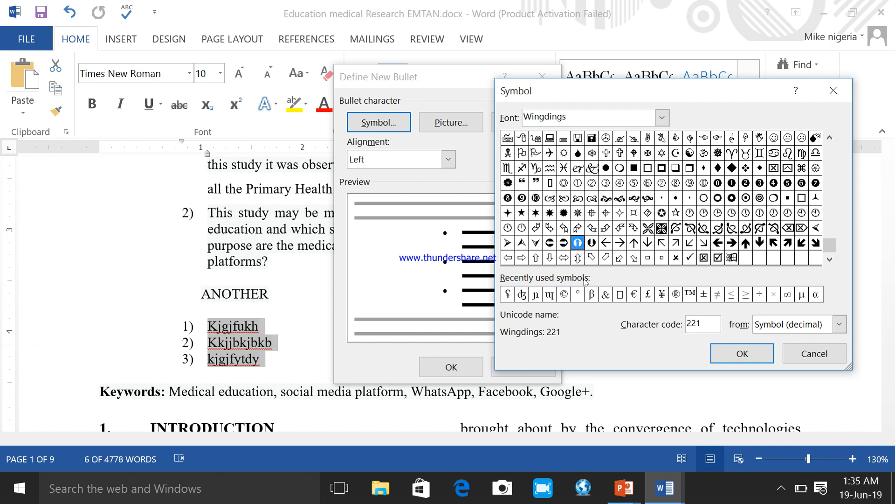
pyautogui.click(741, 355)
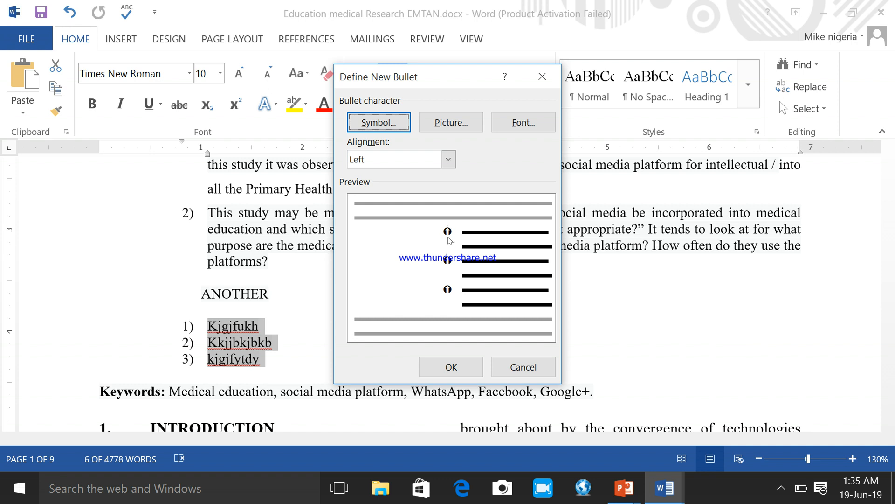
pyautogui.click(443, 368)
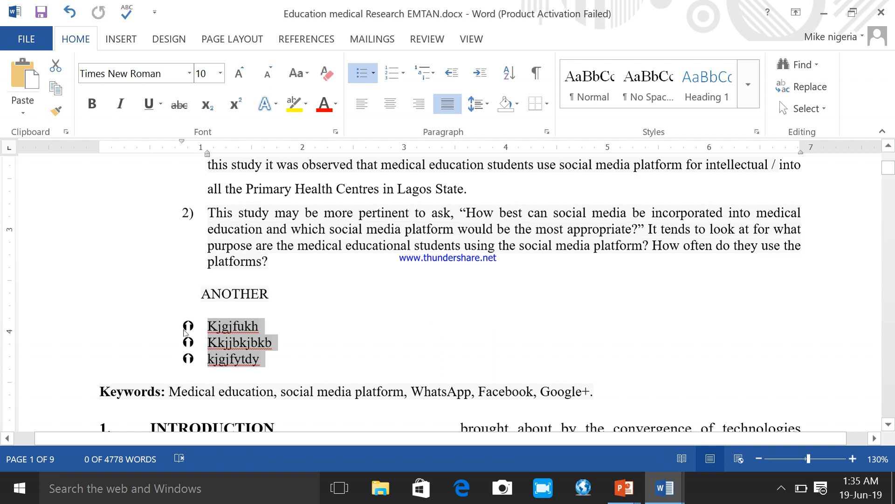
# Step: Define a picture bullet from DSC_0845 copy.jpg in the local Pictures folder for the three items below "ANOTHER"
pyautogui.click(374, 73)
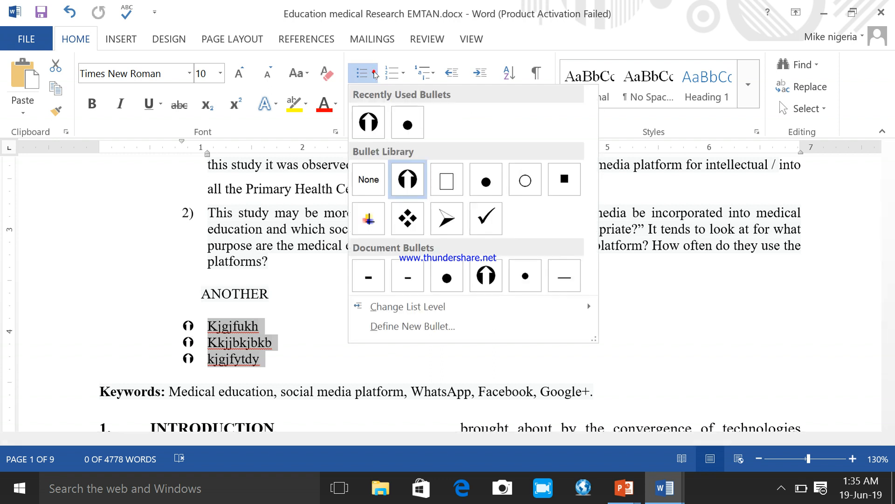
pyautogui.click(410, 326)
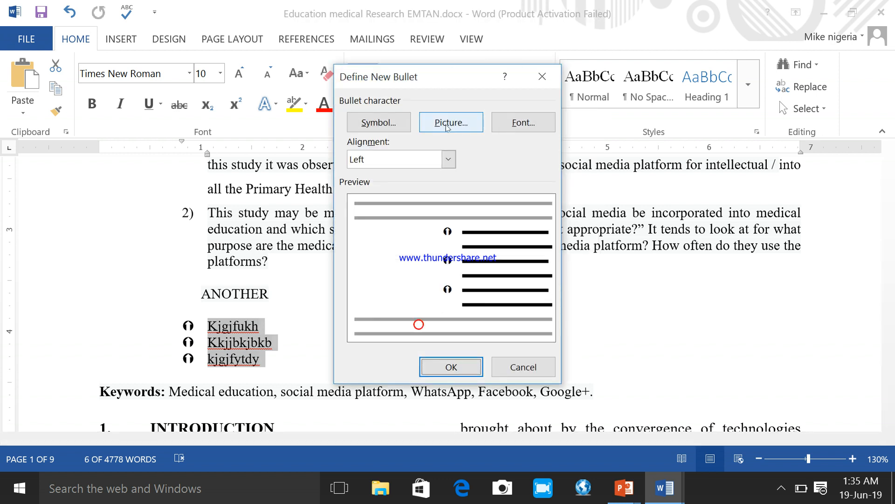
pyautogui.click(454, 124)
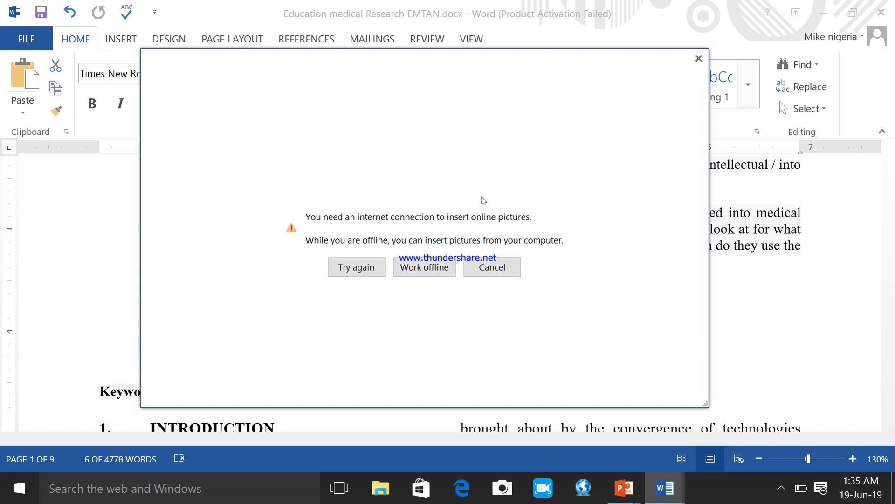
pyautogui.click(432, 267)
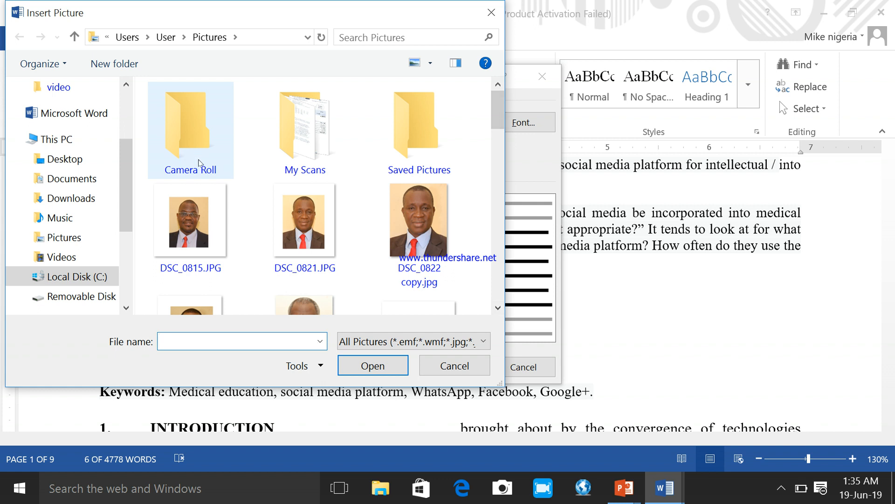
pyautogui.doubleClick(416, 140)
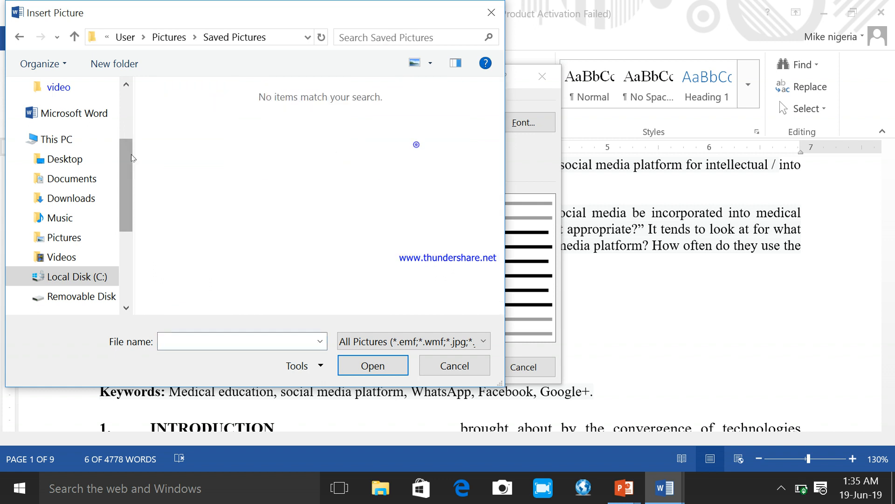
pyautogui.click(19, 36)
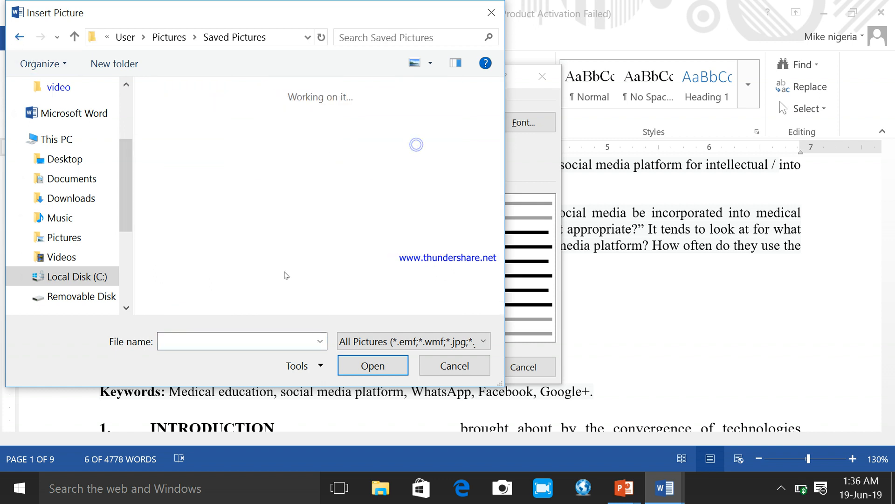
pyautogui.click(498, 311)
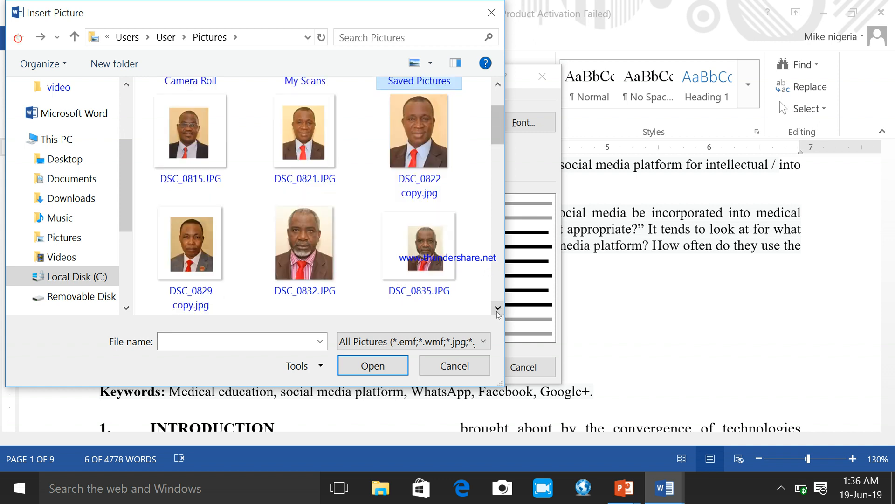
pyautogui.click(498, 311)
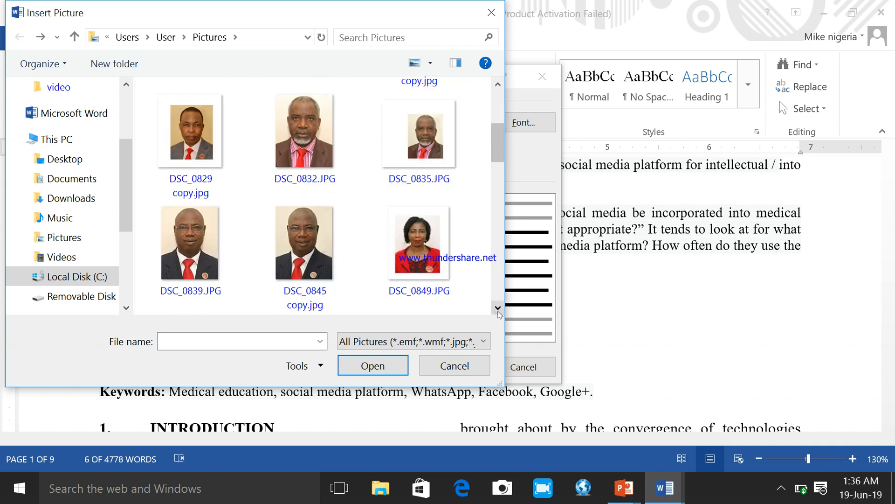
pyautogui.click(300, 255)
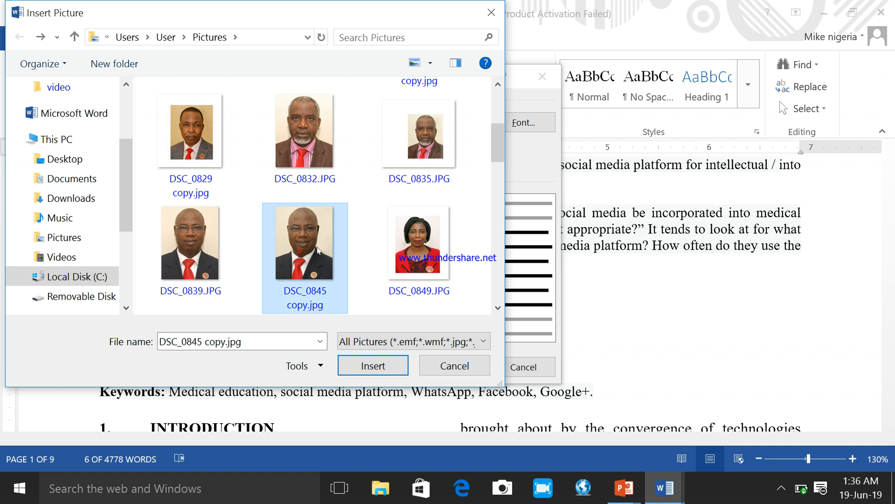
pyautogui.click(367, 369)
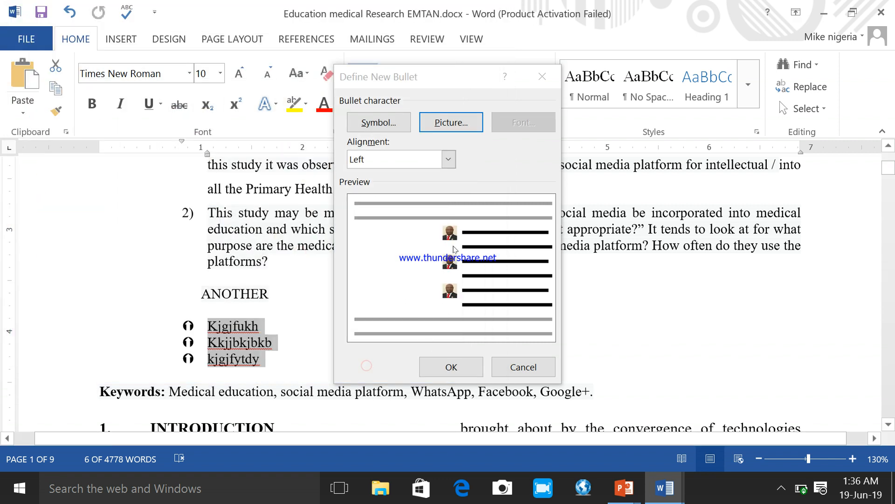
pyautogui.click(440, 371)
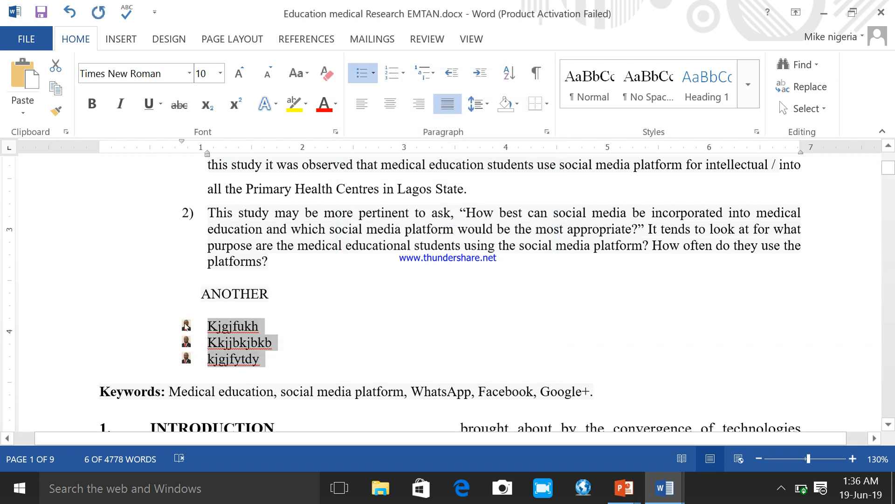
# Step: Add a fourth item reading "KGJGGFJGF" at the end of the bulleted list below "ANOTHER"
pyautogui.click(852, 458)
pyautogui.click(852, 459)
pyautogui.click(852, 458)
pyautogui.click(852, 459)
pyautogui.click(852, 459)
pyautogui.click(853, 459)
pyautogui.click(854, 458)
pyautogui.click(853, 459)
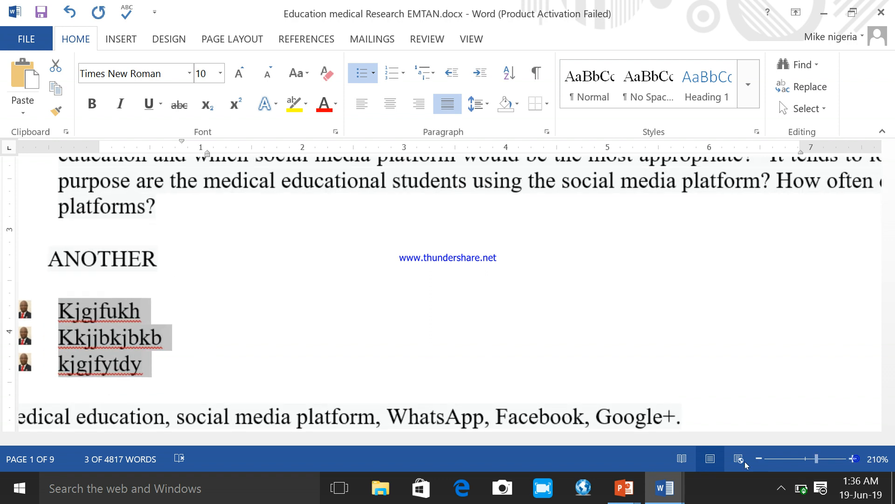
pyautogui.moveTo(644, 443); pyautogui.dragTo(542, 443)
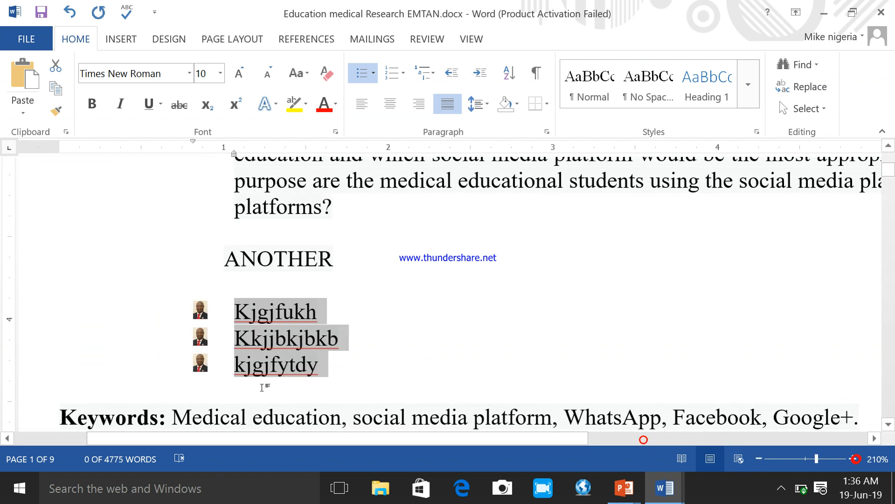
pyautogui.click(352, 373)
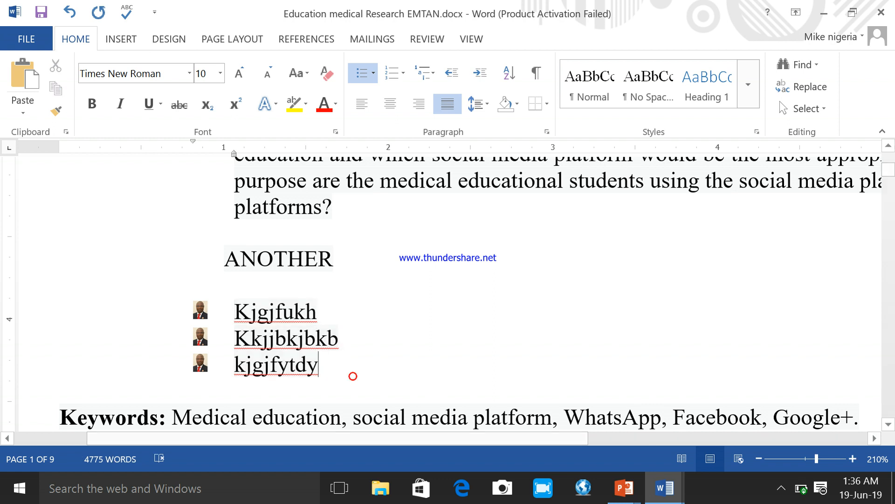
pyautogui.press('Return')
pyautogui.write('KGJGGFJGF')
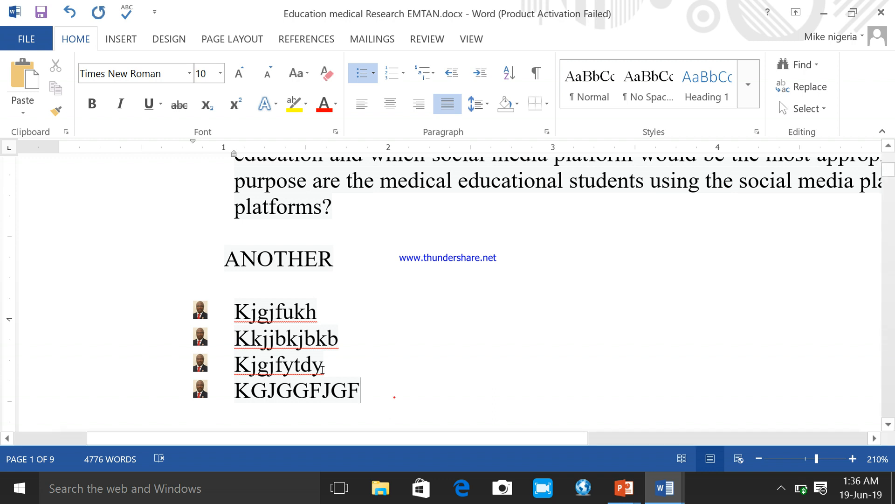
# Step: Define the spade, character 170 of the Symbol font, as the bullet for all four items below "ANOTHER"
pyautogui.moveTo(395, 397); pyautogui.dragTo(196, 305)
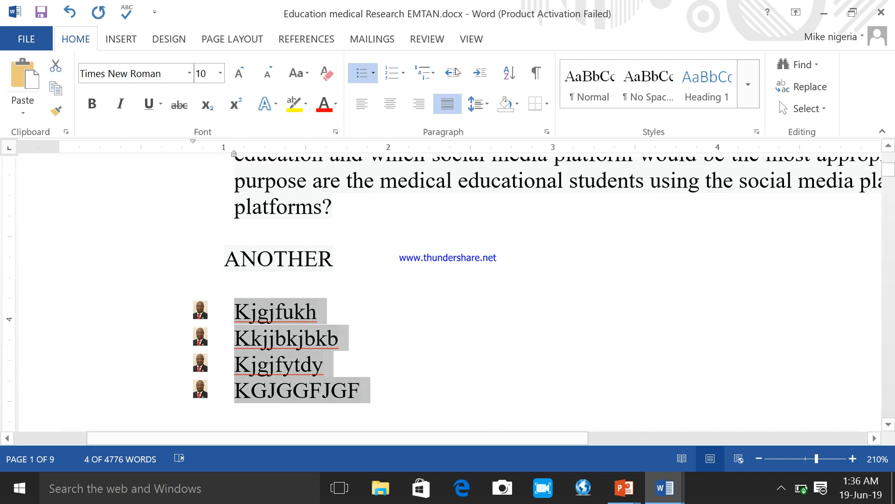
pyautogui.click(374, 77)
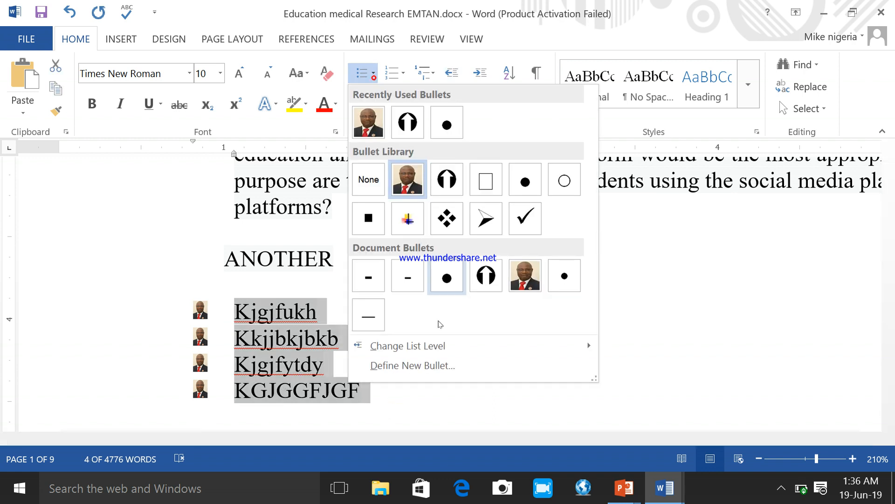
pyautogui.click(453, 368)
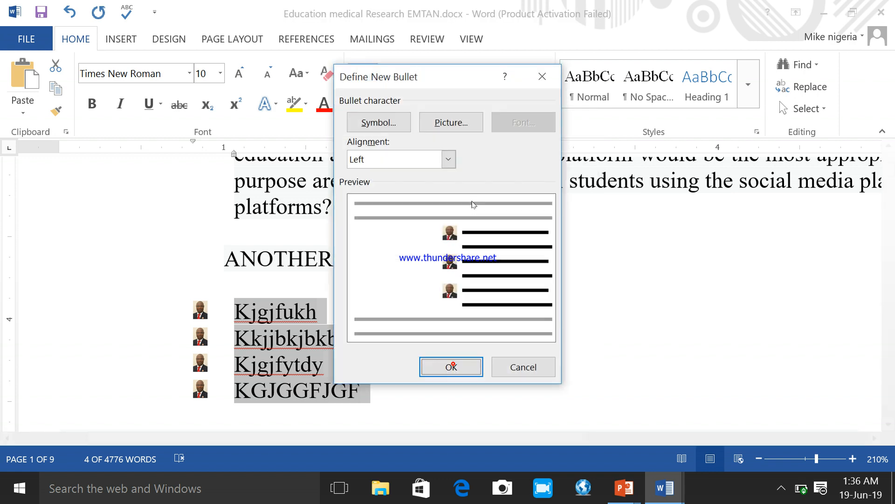
pyautogui.click(369, 123)
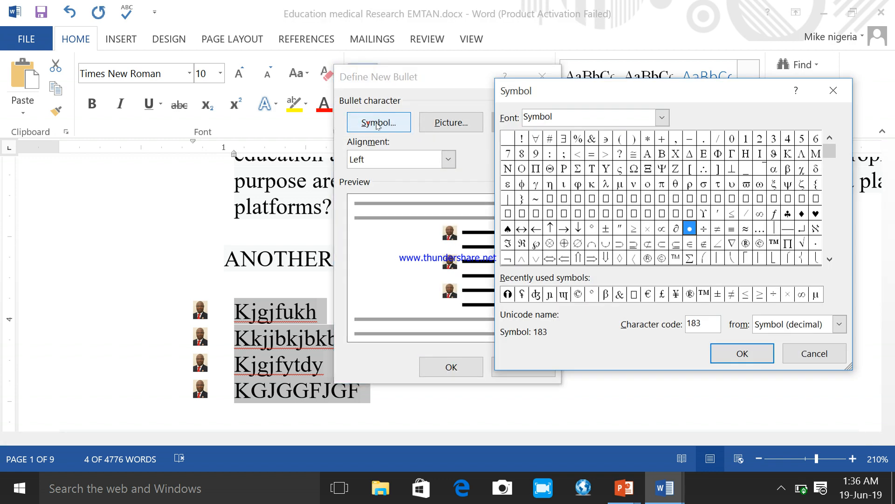
pyautogui.click(508, 229)
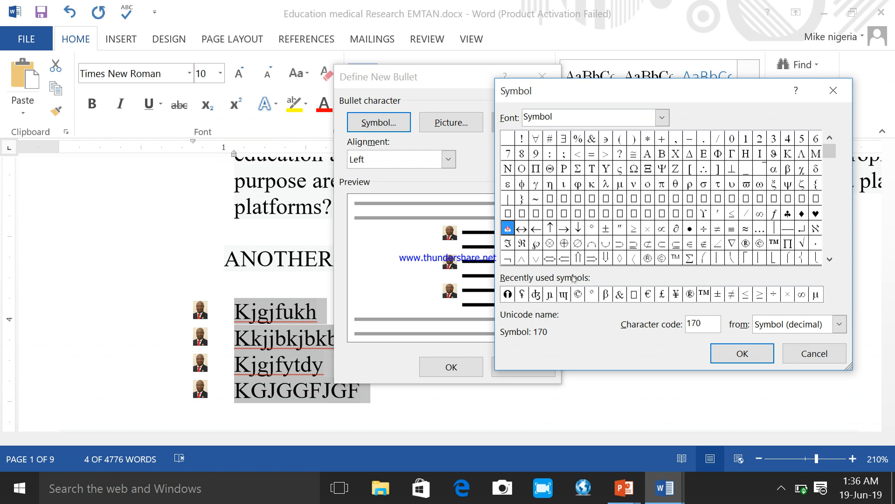
pyautogui.click(743, 354)
pyautogui.click(450, 367)
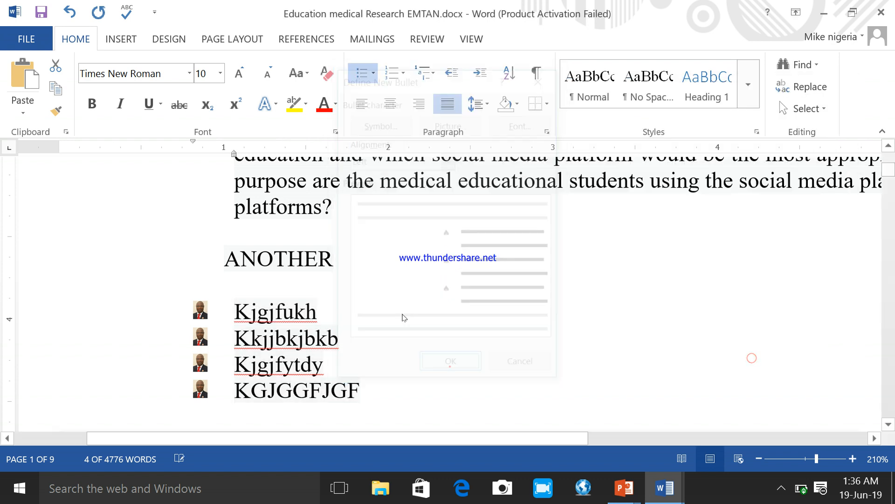
# Step: Format the spade bullets of the four-item list as bold with a font size of 12
pyautogui.click(372, 74)
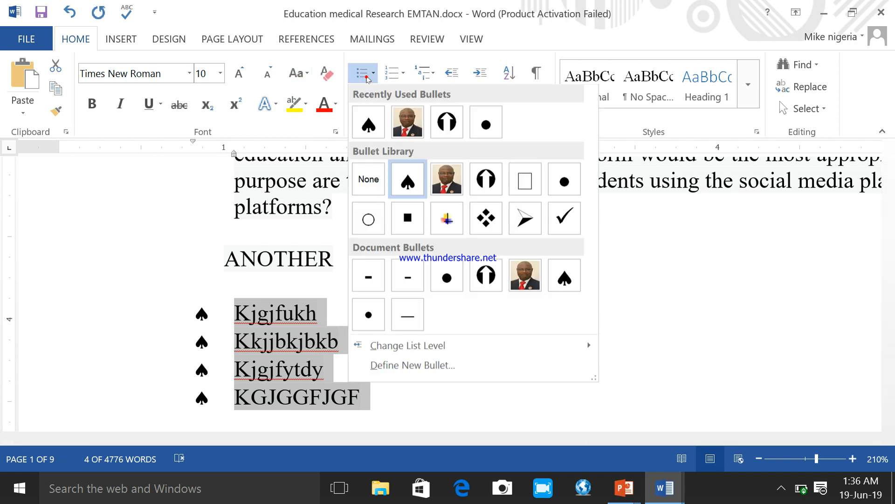
pyautogui.click(437, 365)
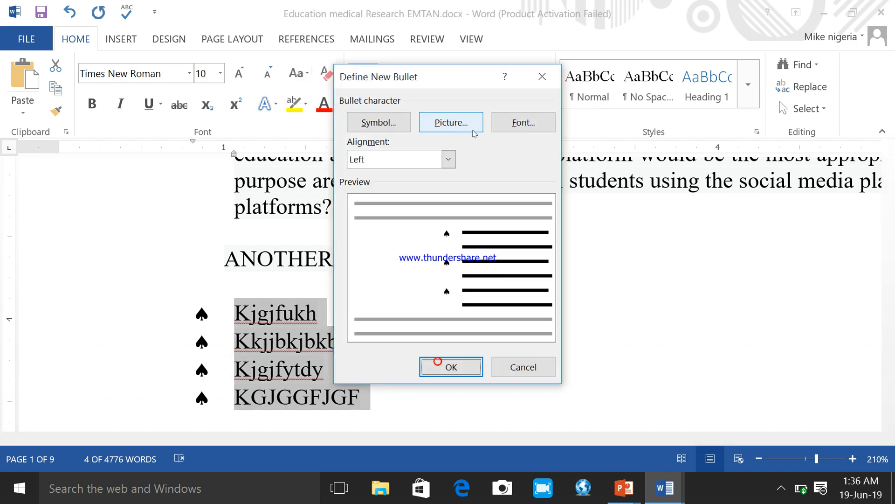
pyautogui.click(522, 123)
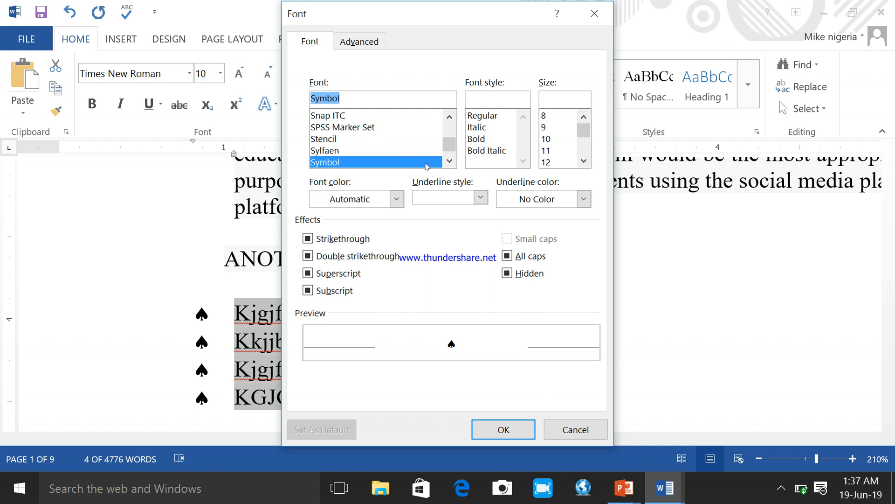
pyautogui.click(482, 139)
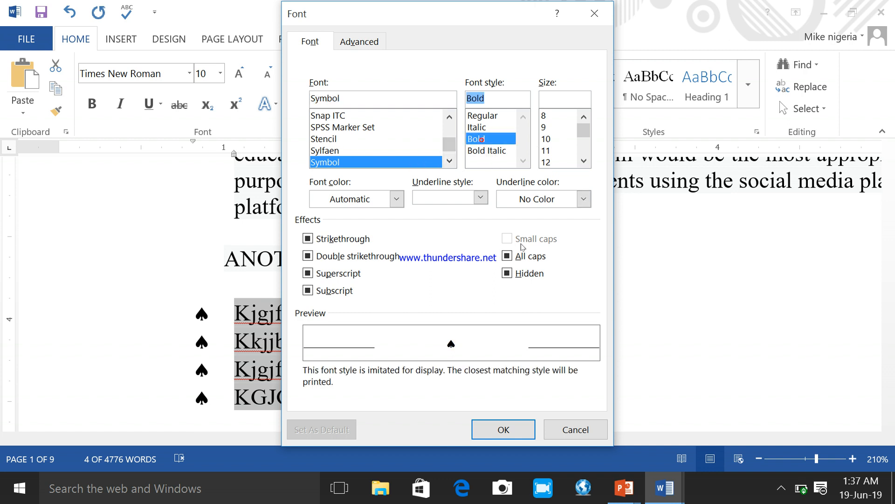
pyautogui.click(547, 162)
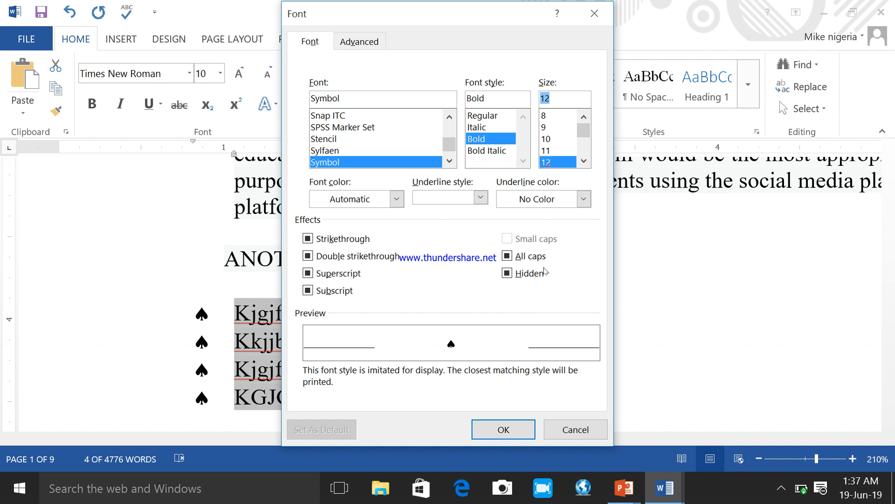
pyautogui.click(504, 436)
pyautogui.click(451, 367)
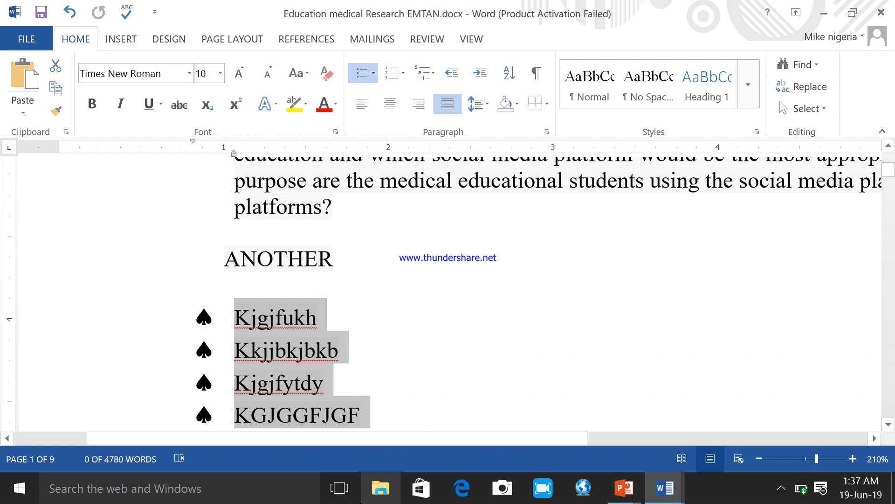
# Step: In the Practical_Self_Pace_Learning_Office_2013_WORD guide, read the instructions for using a symbol as a bullet and for changing the bullet color
pyautogui.click(668, 501)
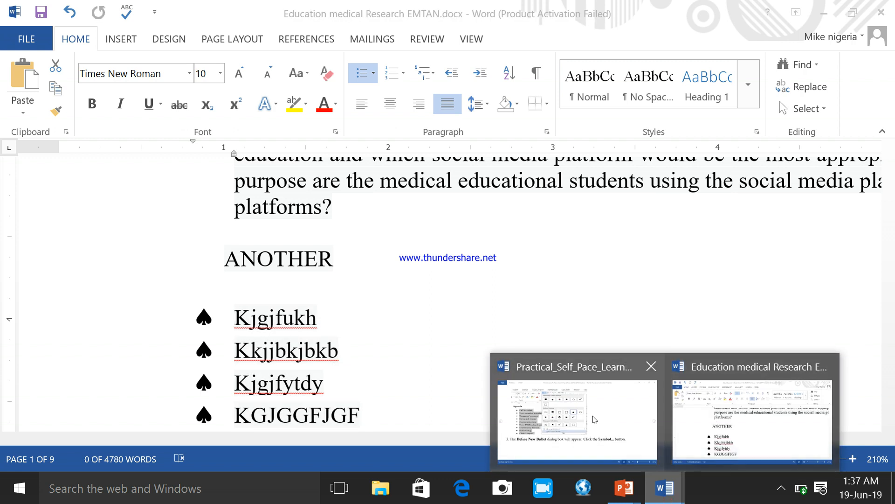
pyautogui.click(593, 415)
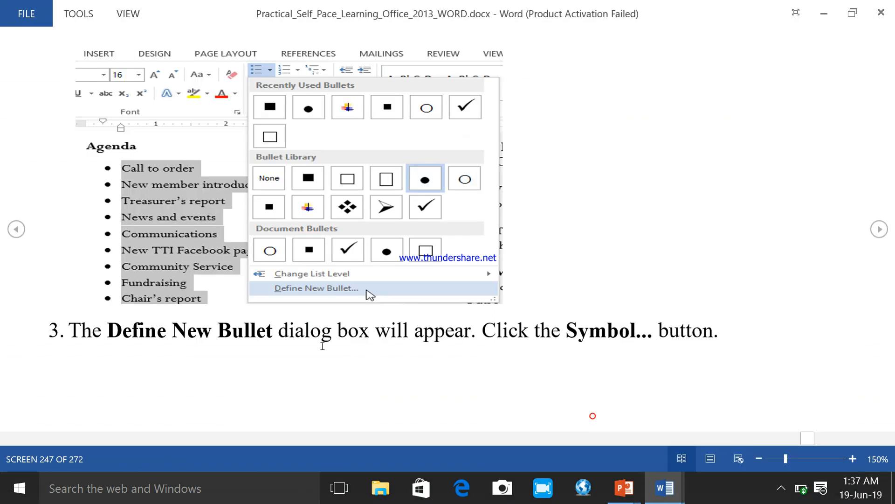
pyautogui.click(885, 231)
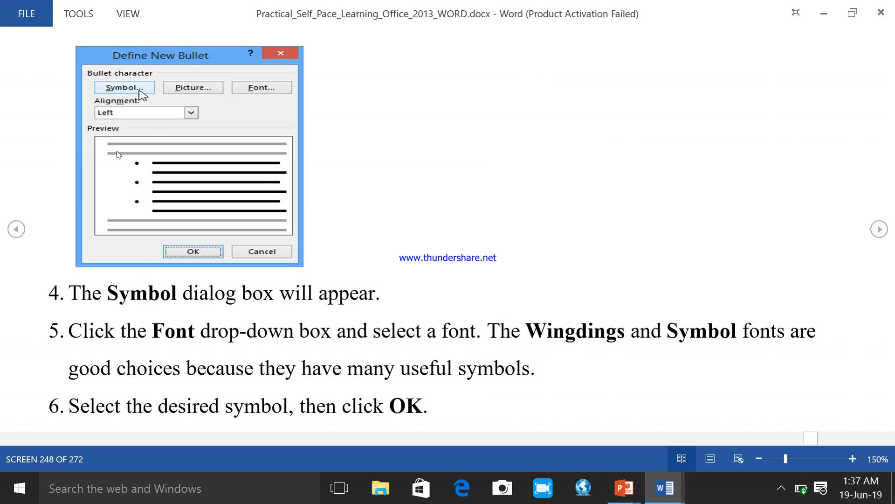
pyautogui.click(878, 229)
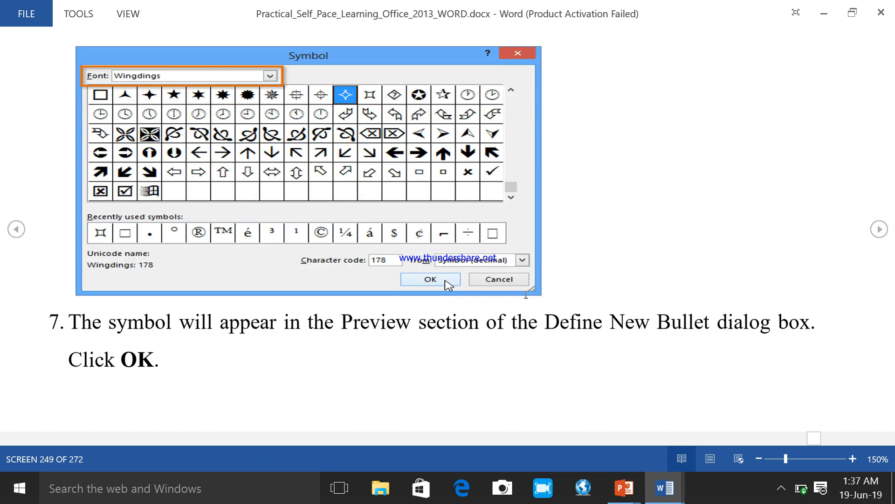
pyautogui.click(879, 229)
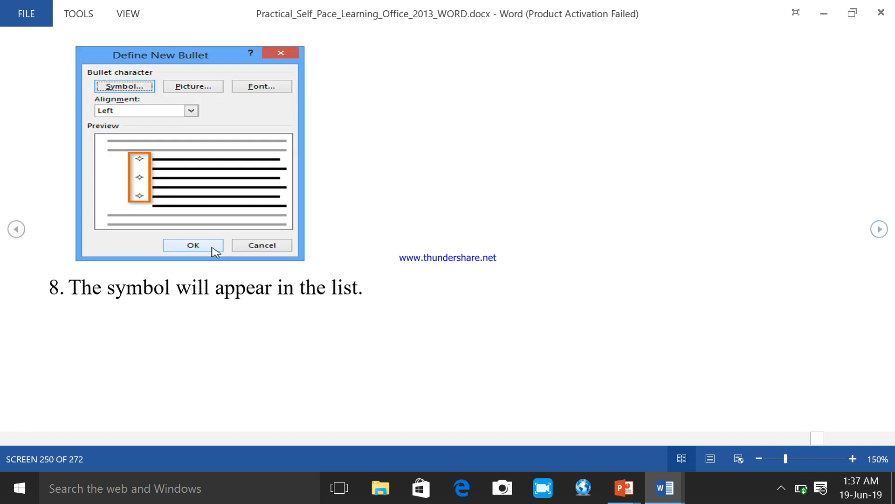
pyautogui.click(880, 236)
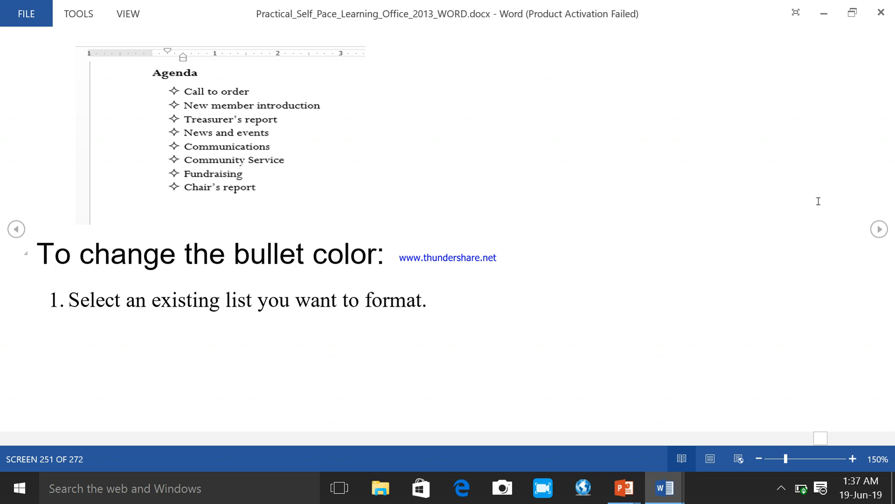
pyautogui.click(879, 228)
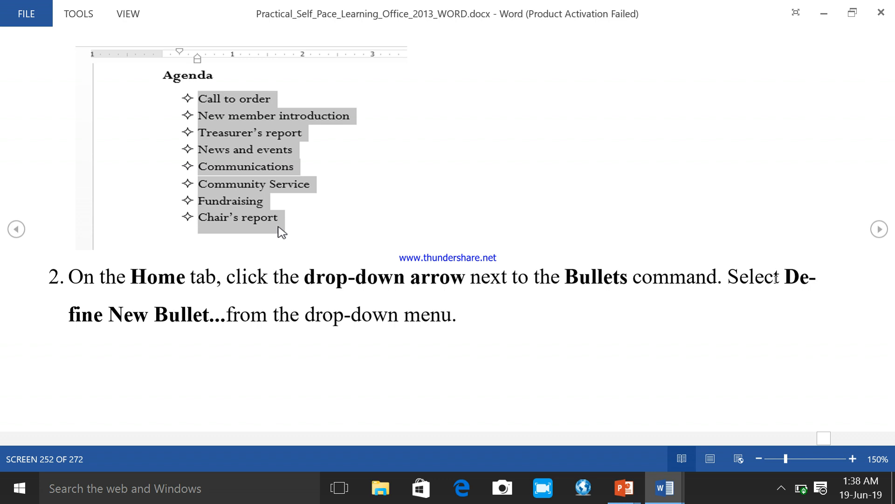
pyautogui.click(880, 230)
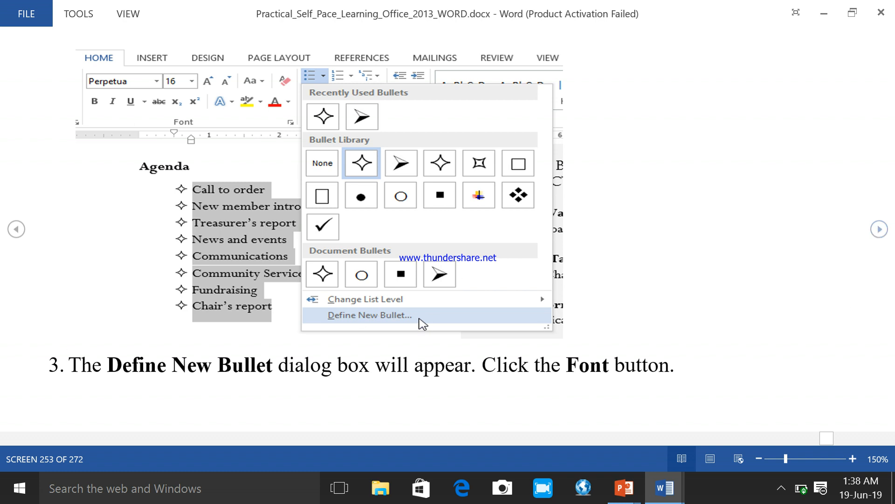
pyautogui.click(879, 229)
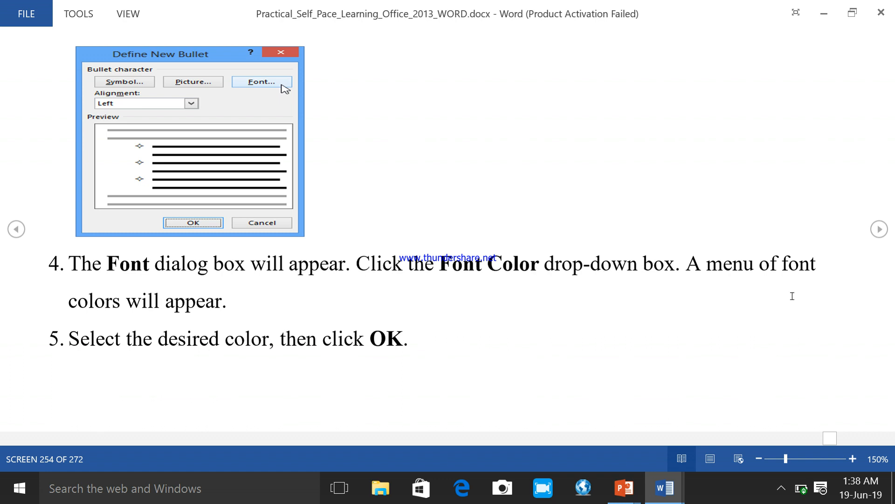
pyautogui.click(878, 228)
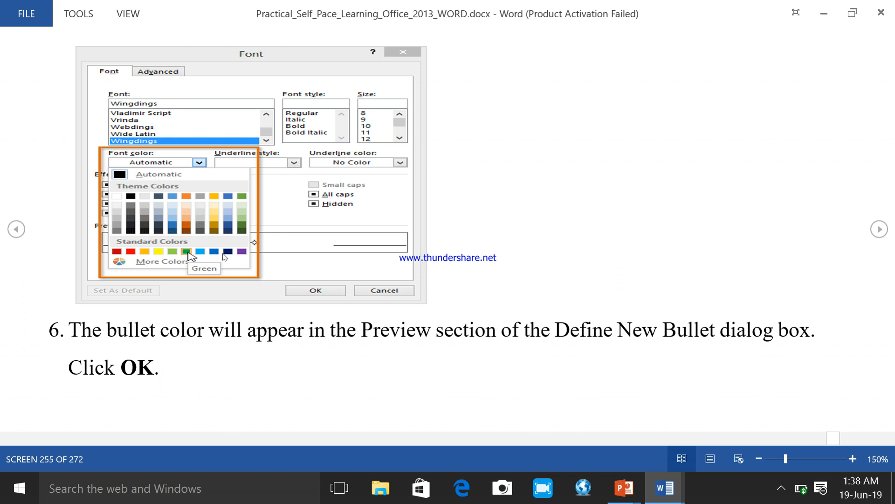
# Step: In the research document, define red as the font color of the spade bullets for all four items below "ANOTHER"
pyautogui.click(657, 497)
pyautogui.click(725, 424)
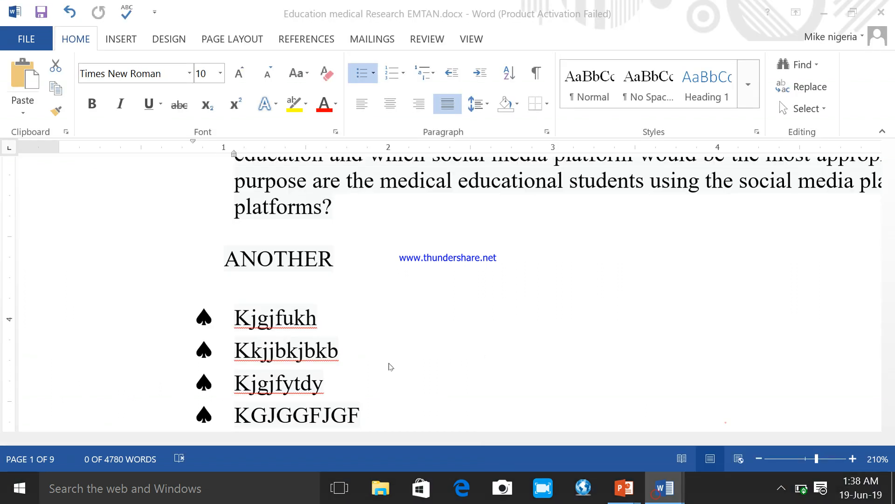
pyautogui.moveTo(370, 414); pyautogui.dragTo(235, 317)
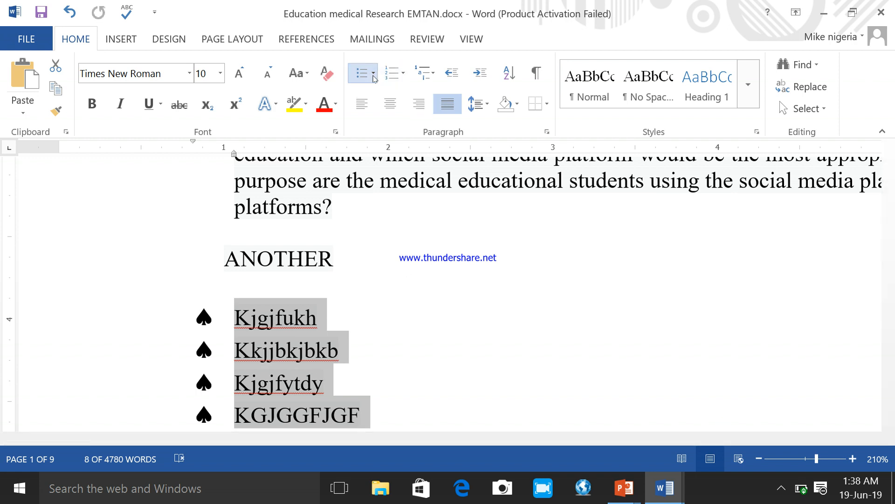
pyautogui.click(373, 78)
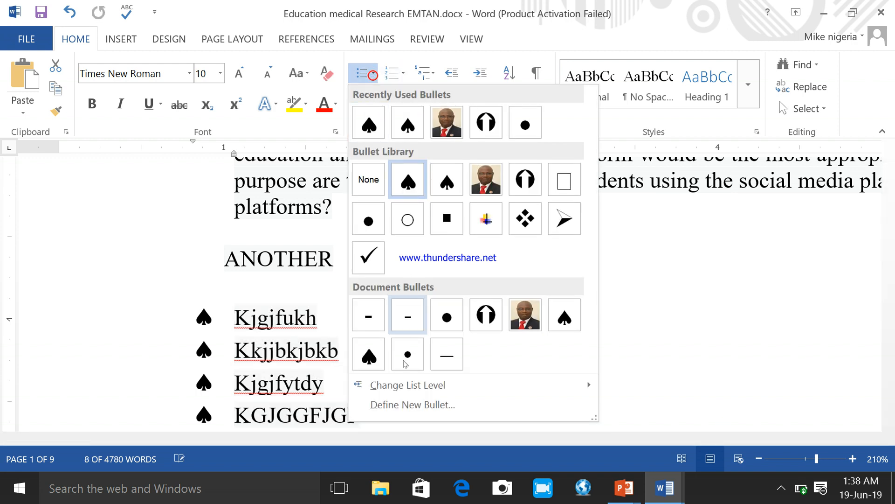
pyautogui.click(415, 403)
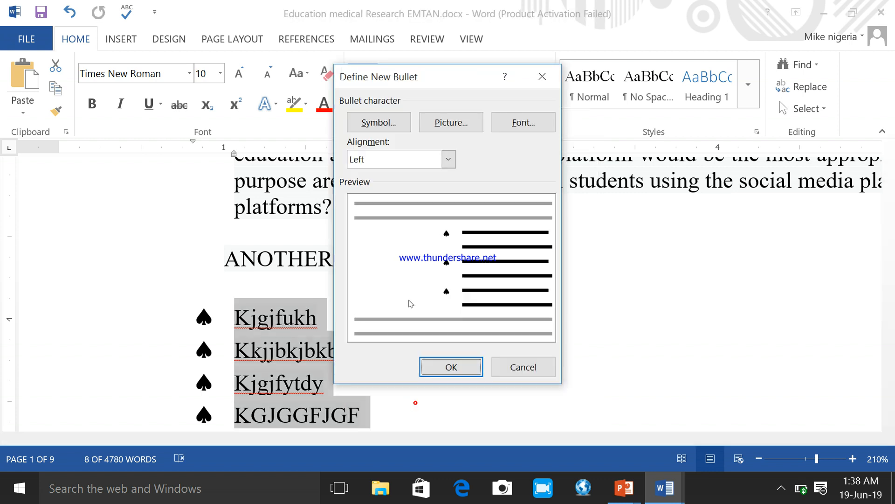
pyautogui.click(525, 125)
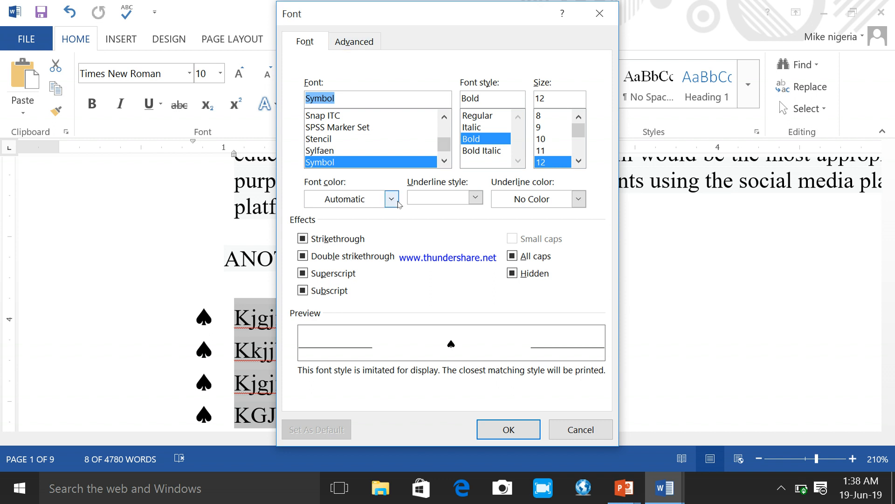
pyautogui.click(391, 201)
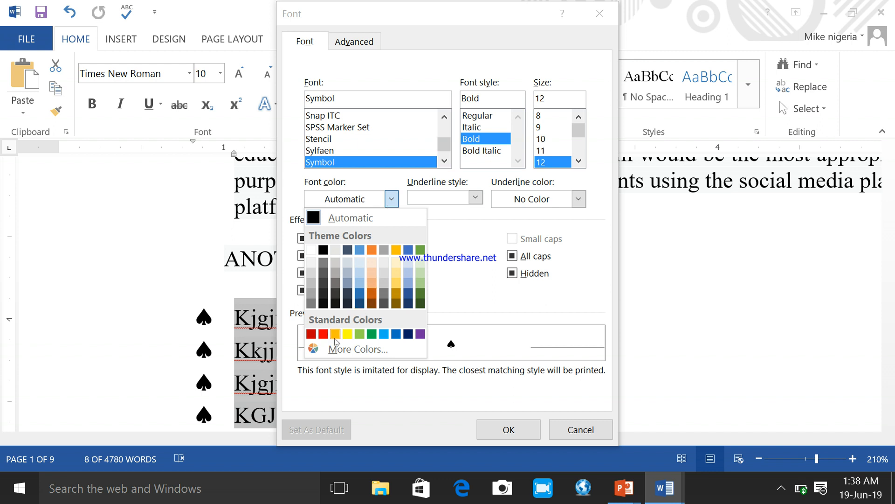
pyautogui.click(322, 334)
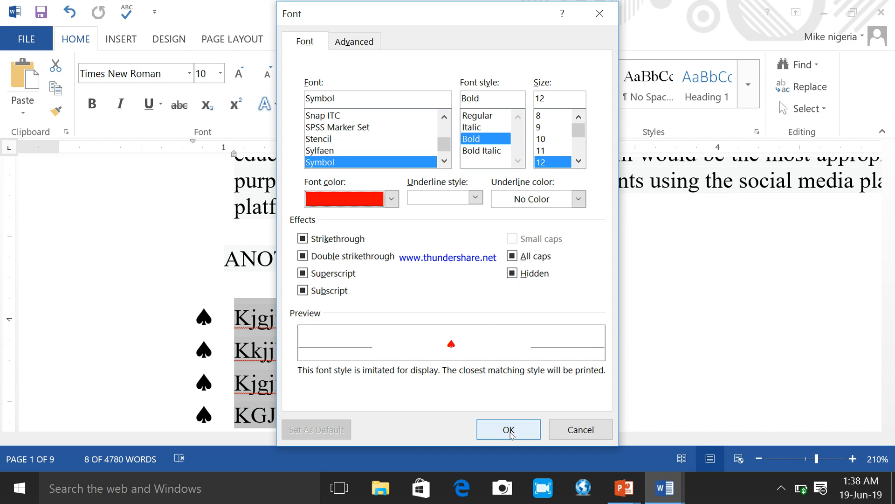
pyautogui.click(509, 429)
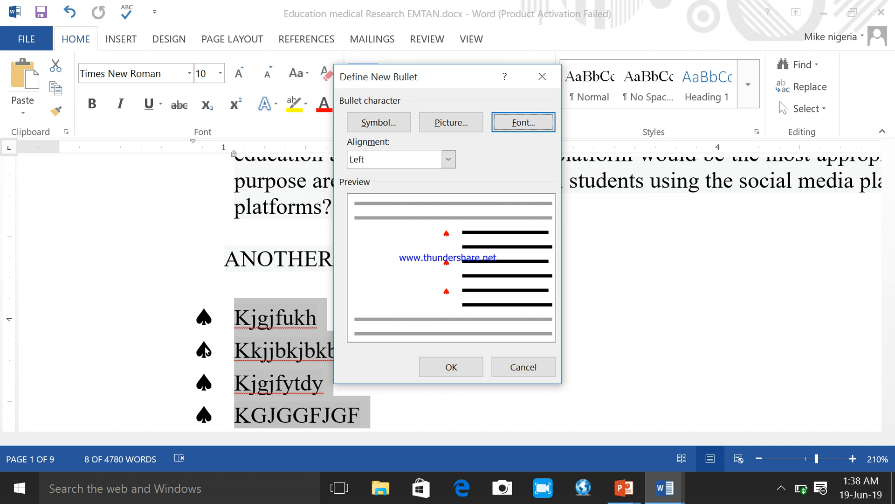
pyautogui.click(446, 366)
pyautogui.hotkey('ctrl', 'z')
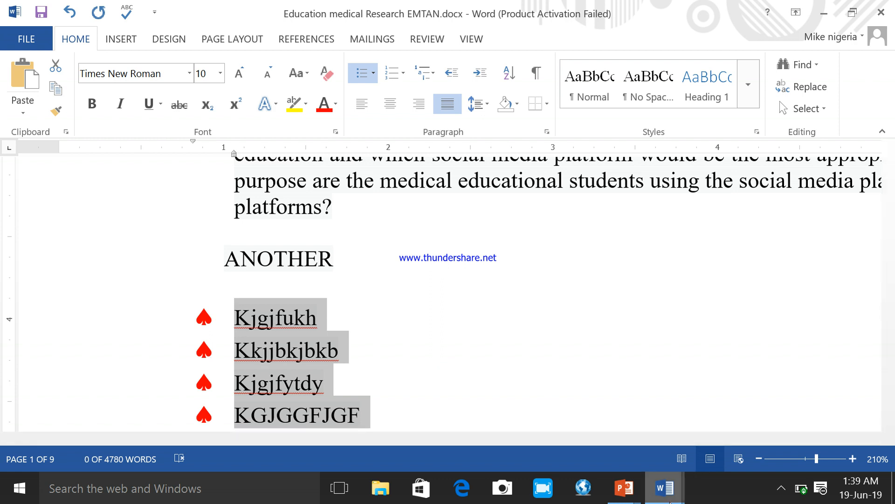
# Step: Return to the guide and read the rest of the bullet color instructions, the picture bullet section and how to create a multilevel list
pyautogui.click(665, 487)
pyautogui.click(577, 415)
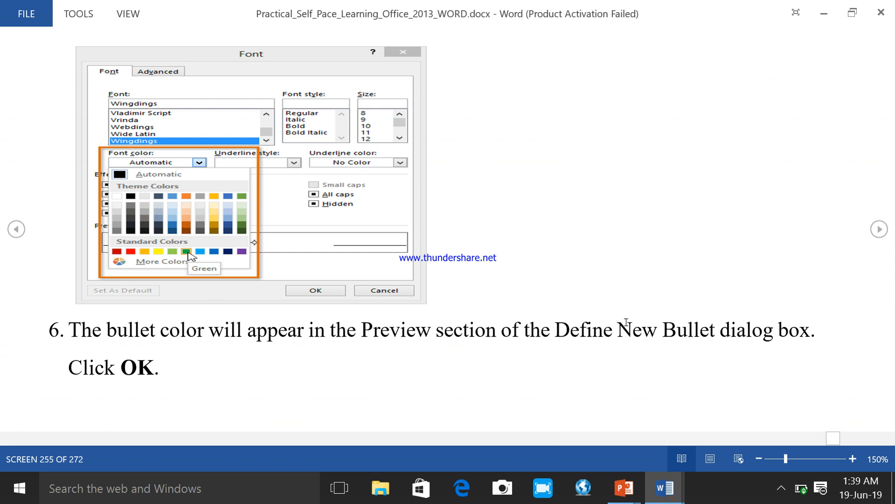
pyautogui.click(880, 228)
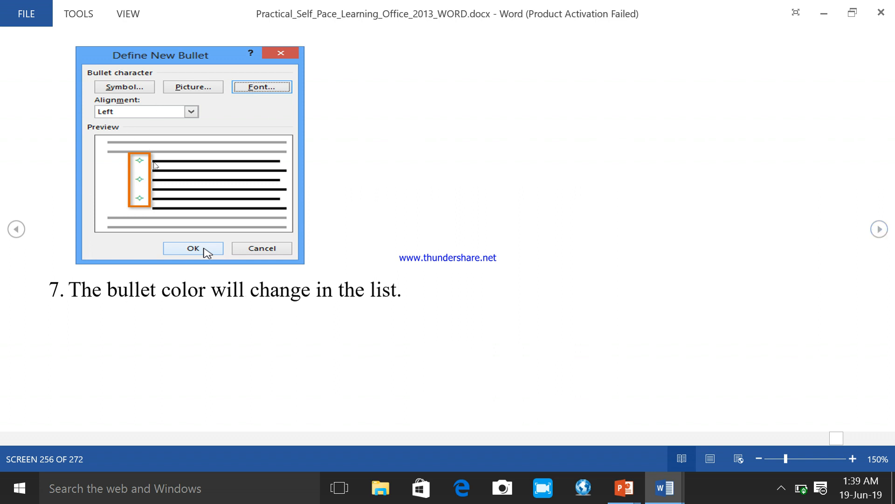
pyautogui.click(880, 228)
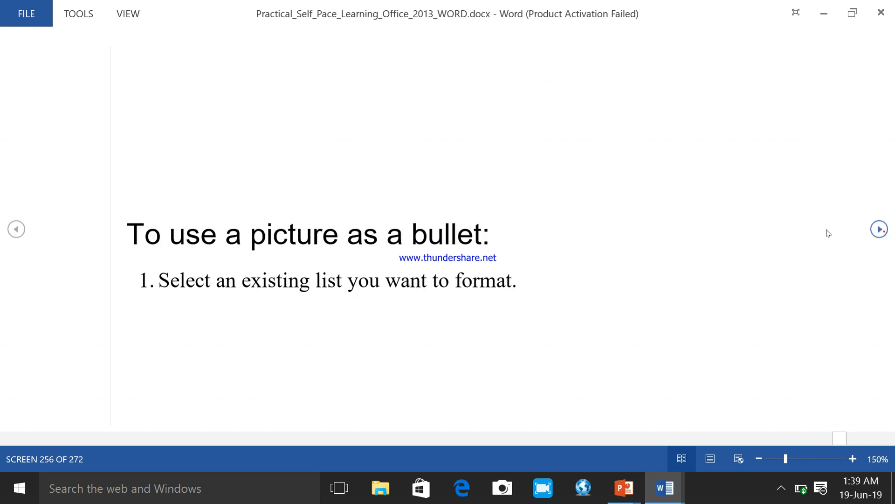
pyautogui.click(879, 231)
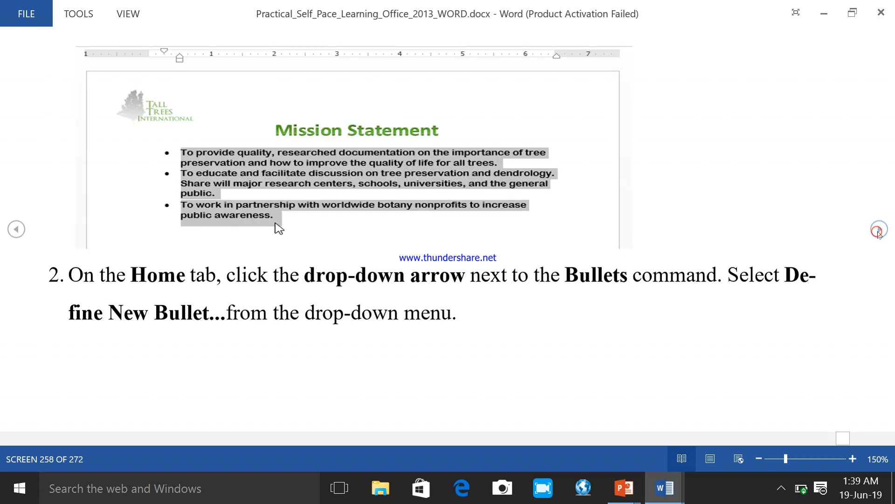
pyautogui.click(879, 230)
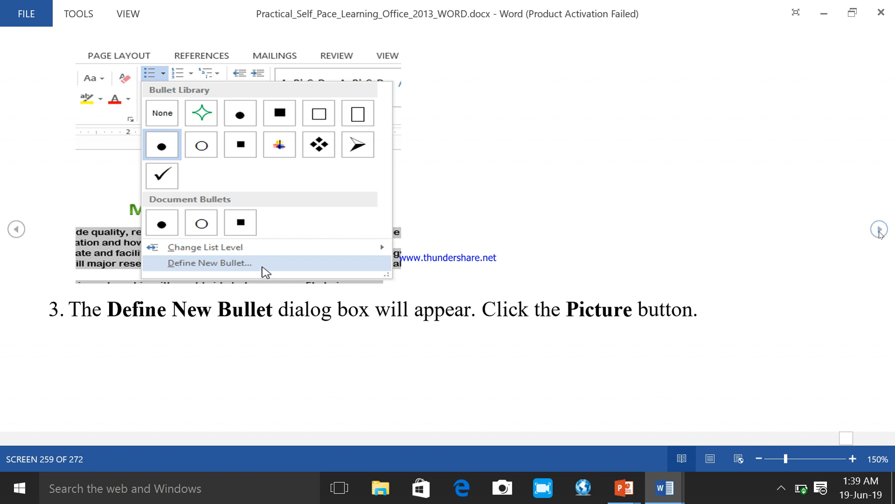
pyautogui.click(879, 230)
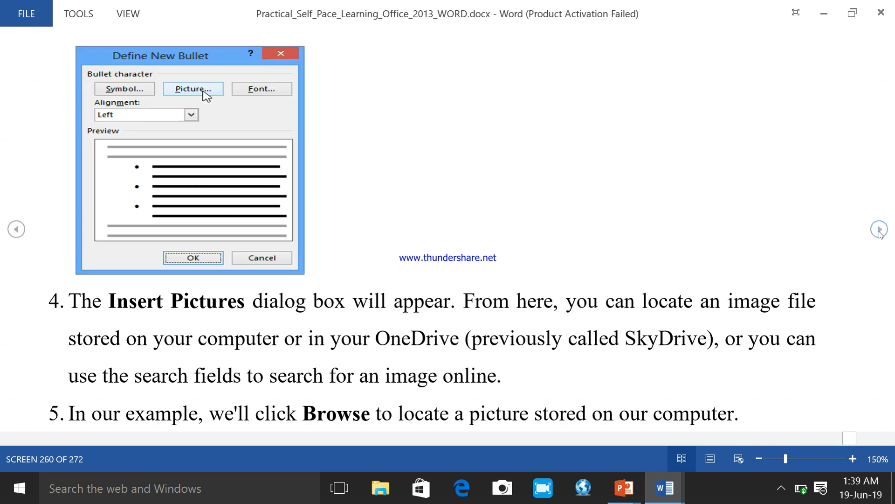
pyautogui.click(879, 231)
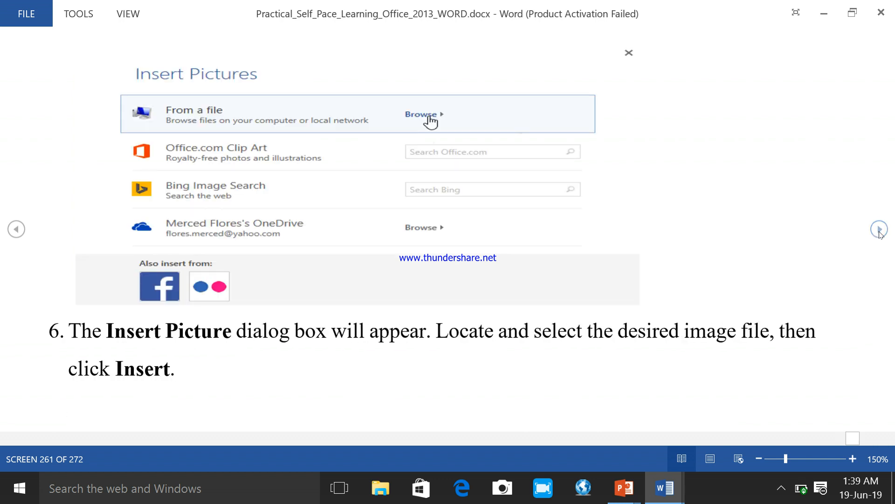
pyautogui.click(880, 230)
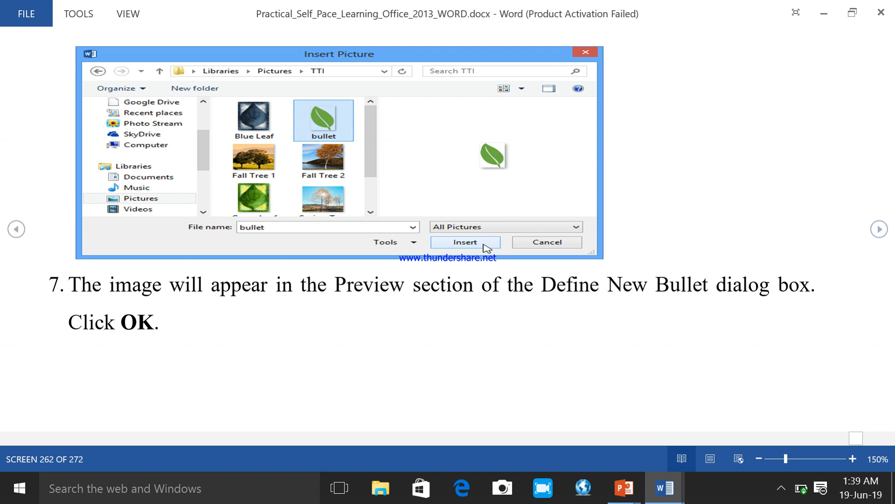
pyautogui.click(880, 229)
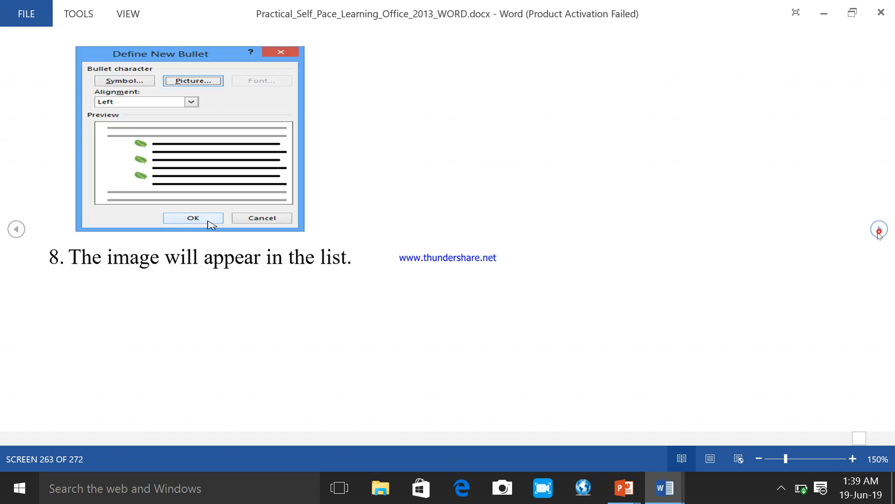
pyautogui.click(879, 230)
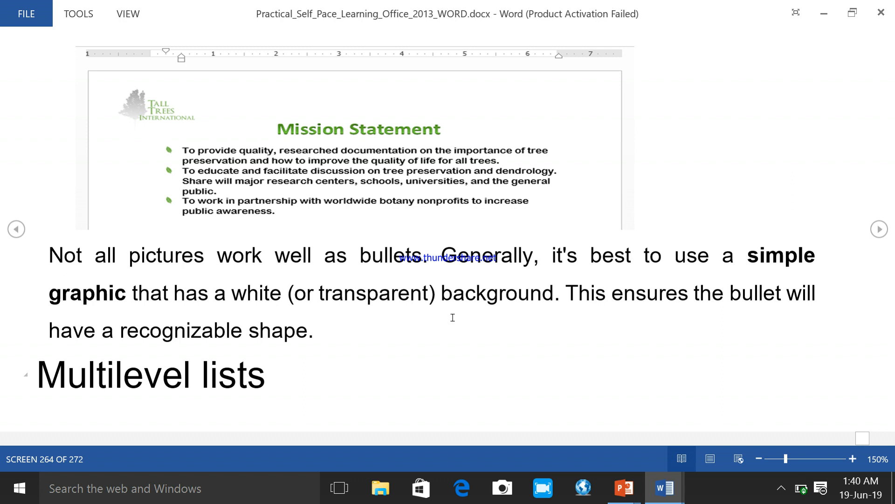
pyautogui.click(879, 229)
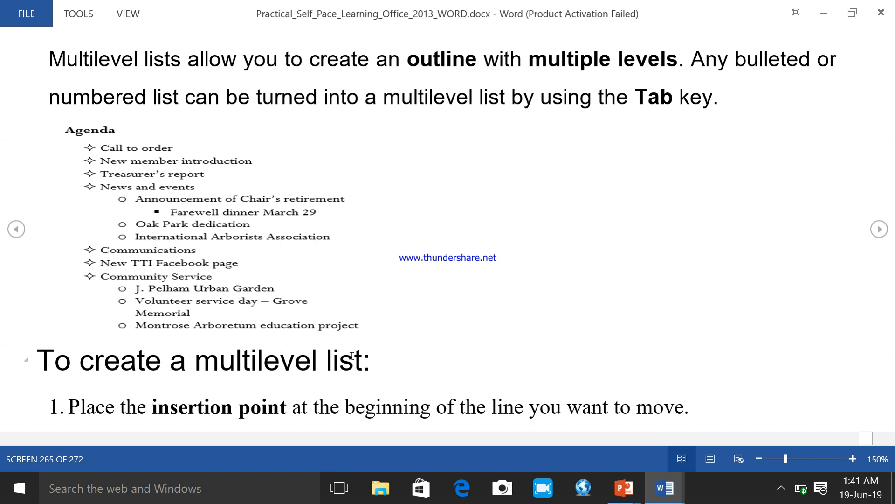
pyautogui.click(879, 230)
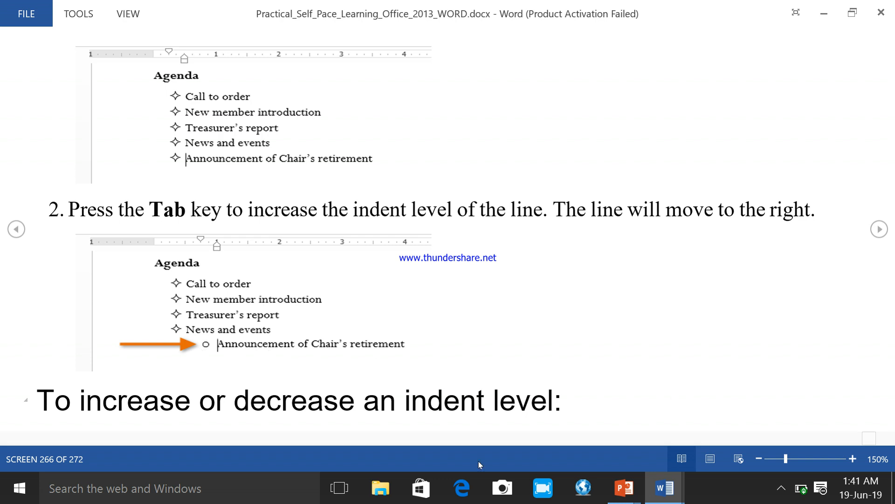
# Step: Find and open the Windows On-Screen Keyboard, and move it up so the indented list example in the guide is uncovered
pyautogui.click(266, 486)
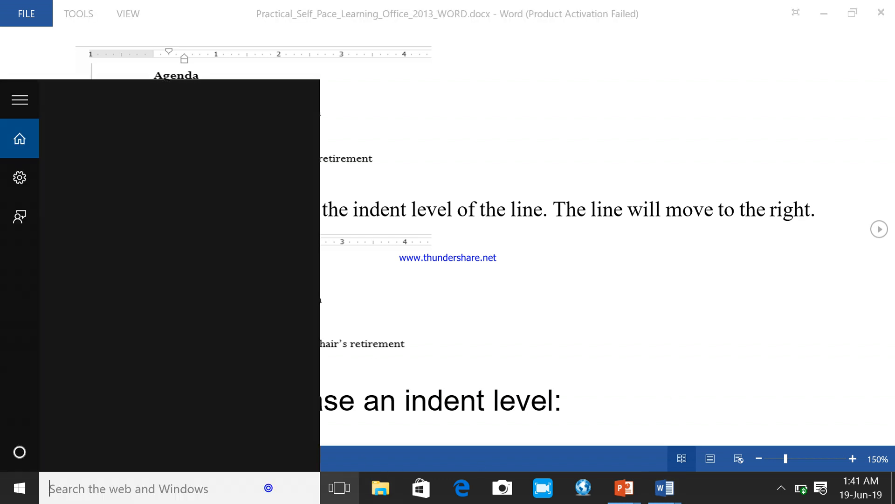
pyautogui.write('KEY')
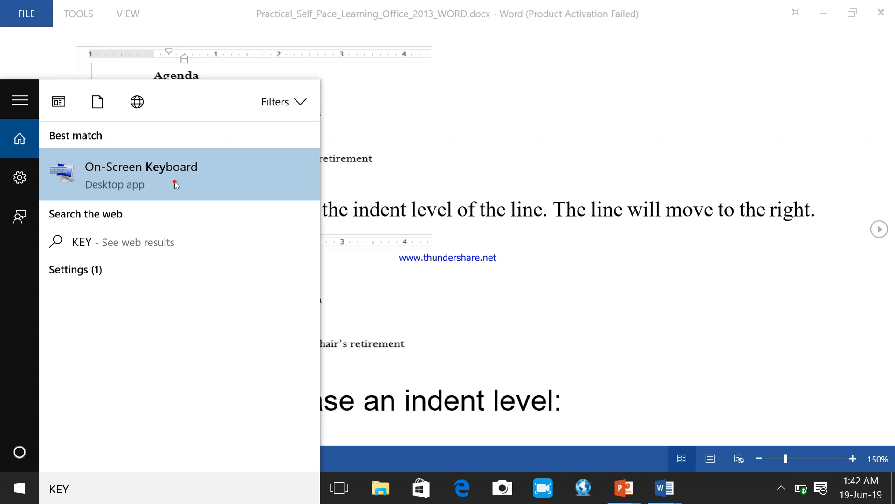
pyautogui.click(175, 182)
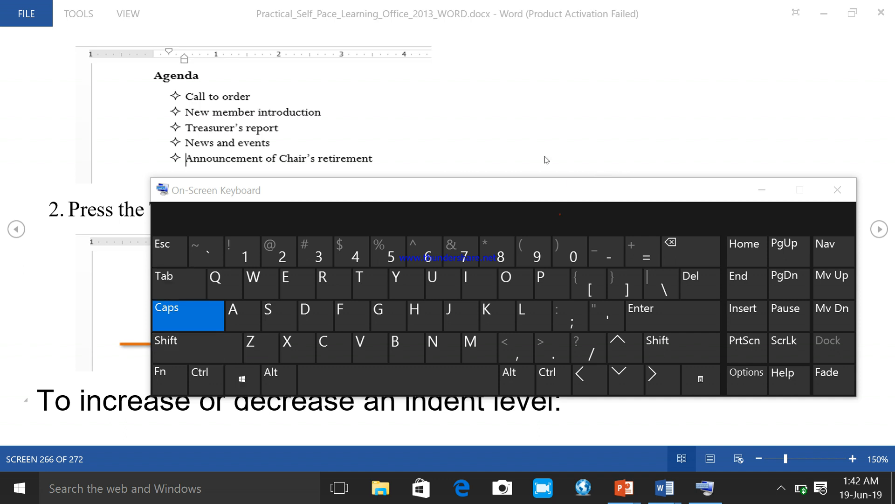
pyautogui.moveTo(527, 190); pyautogui.dragTo(496, 69)
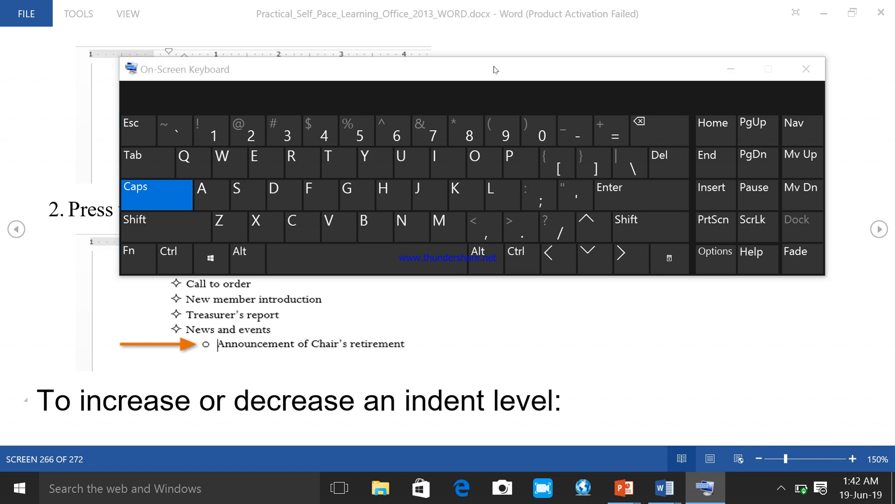
# Step: Turn off Caps Lock and, in the research document, indent the third spade item "Kjgjfytdy" one level under "Kkjjbkjbkb"
pyautogui.press('capslock')
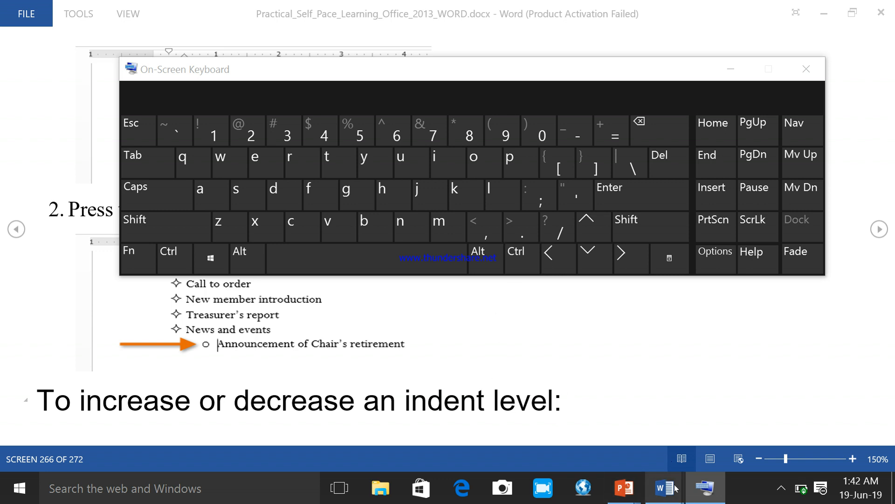
pyautogui.moveTo(665, 487)
pyautogui.click(715, 425)
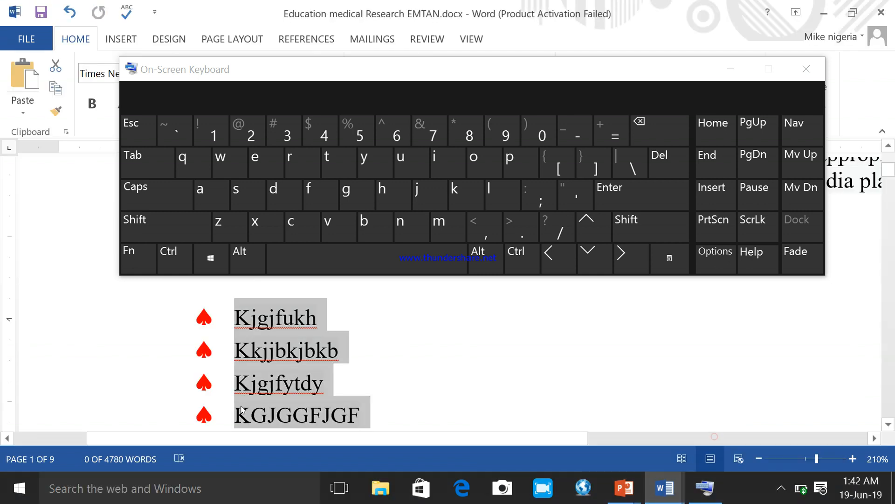
pyautogui.click(247, 382)
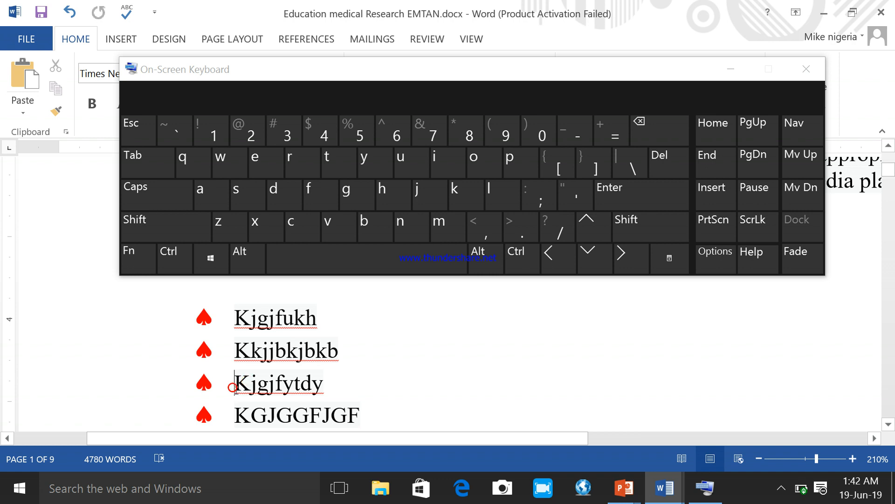
pyautogui.click(142, 163)
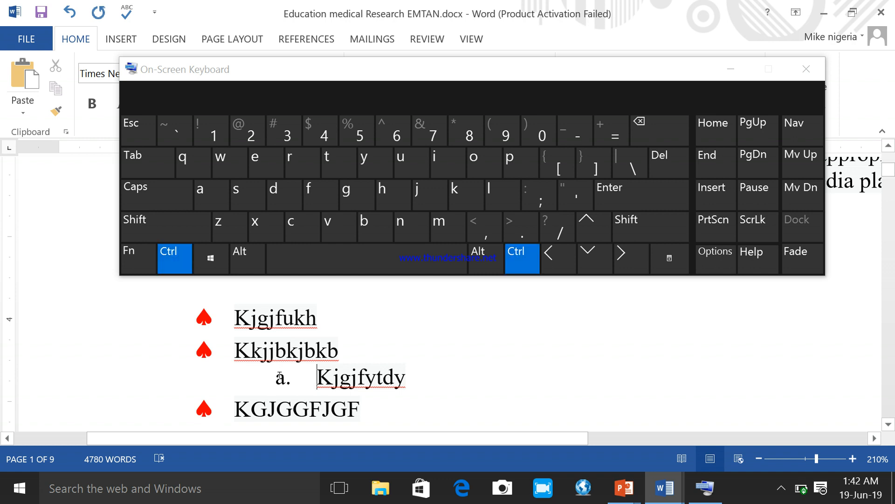
pyautogui.hotkey('ctrl', 'z')
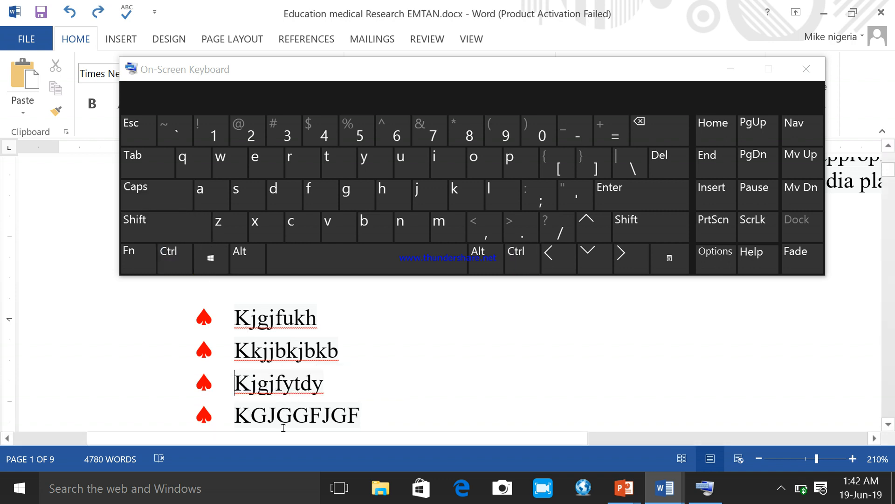
pyautogui.click(153, 169)
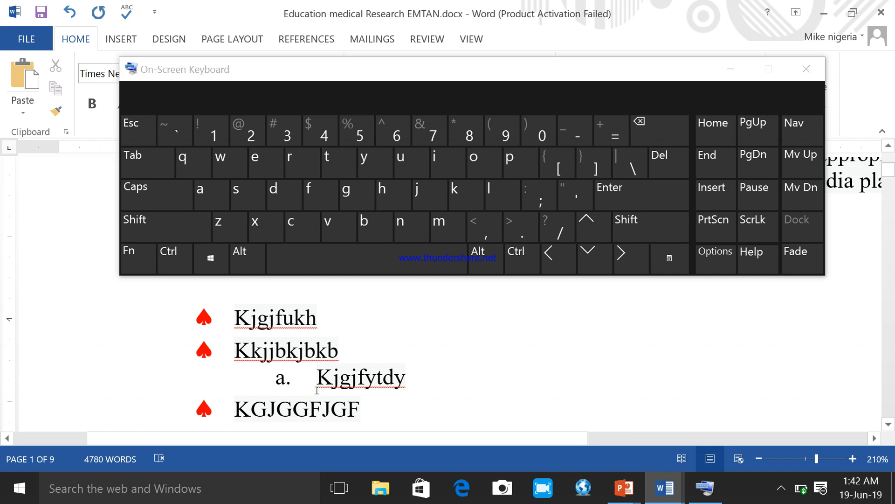
# Step: Add two more sub-items, "Hjgf" and "kljbkjbk", after "Kjgjfytdy" in the lettered level
pyautogui.click(413, 377)
pyautogui.press('Return')
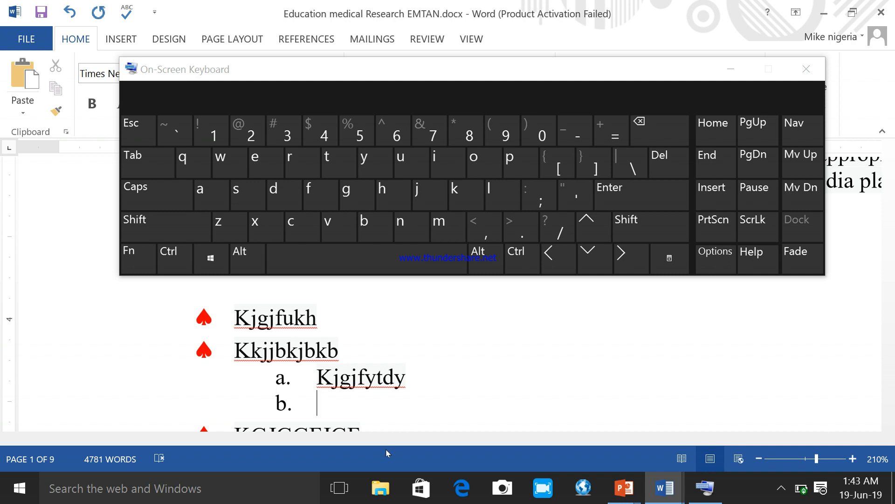
pyautogui.write('hjgf')
pyautogui.press('Return')
pyautogui.write('kljbkjbk')
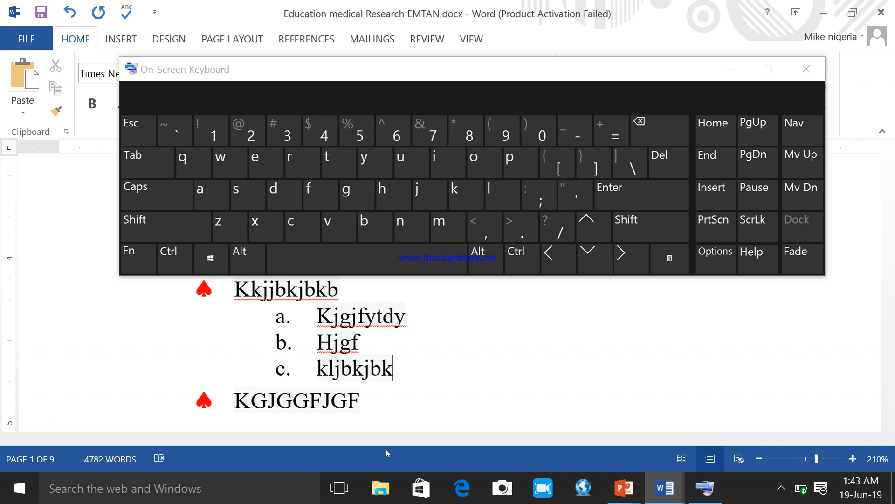
# Step: Indent "kljbkjbk" one level under "Hjgf" and add "lbkljjh" as a second item at that level
pyautogui.click(316, 368)
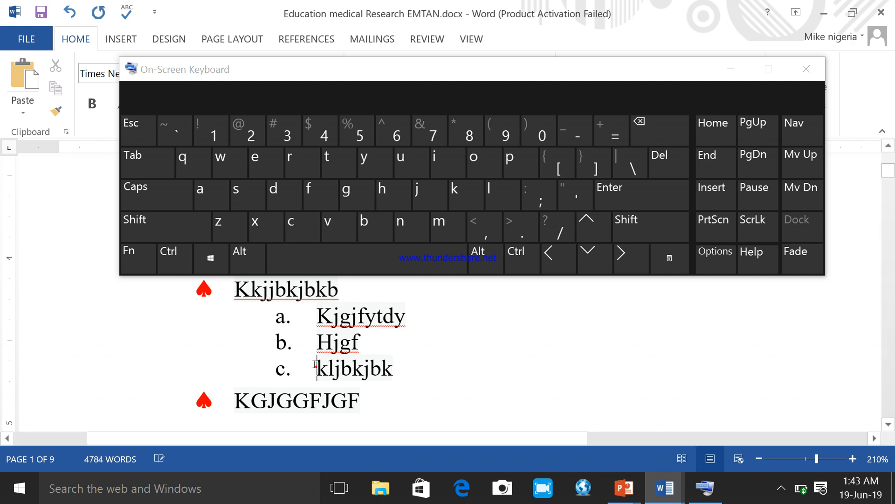
pyautogui.click(136, 167)
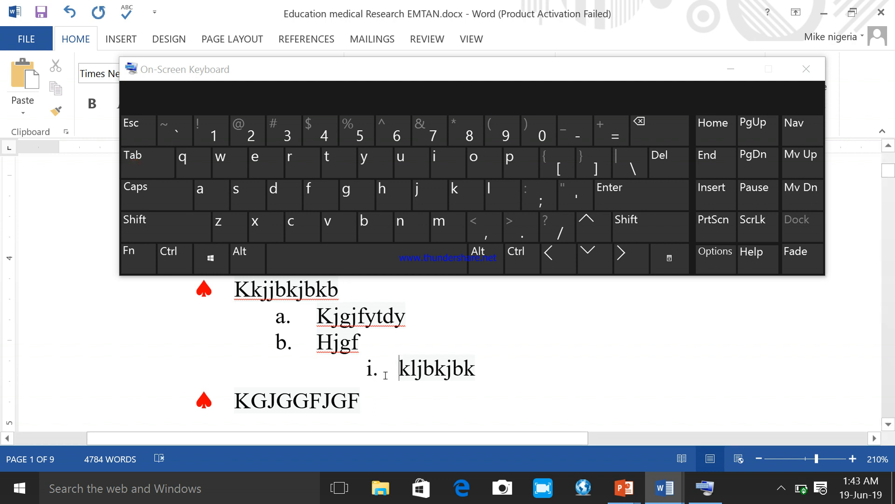
pyautogui.click(489, 376)
pyautogui.press('Return')
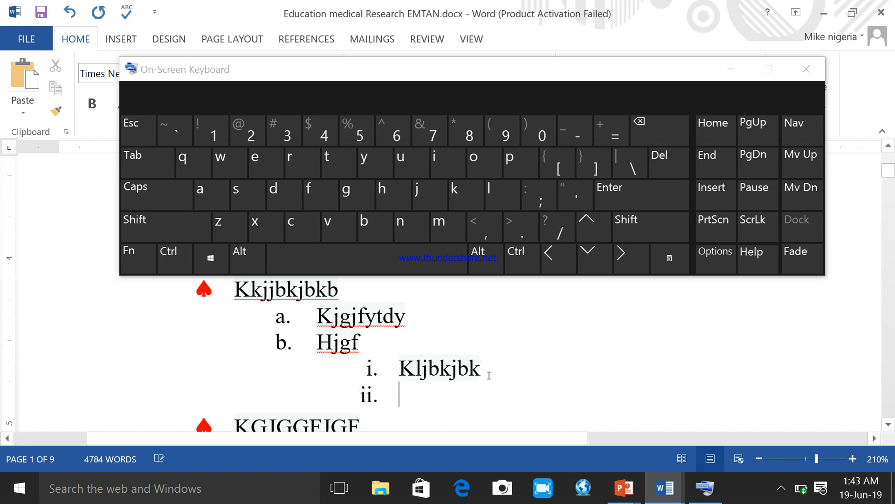
pyautogui.write('lbkljjh')
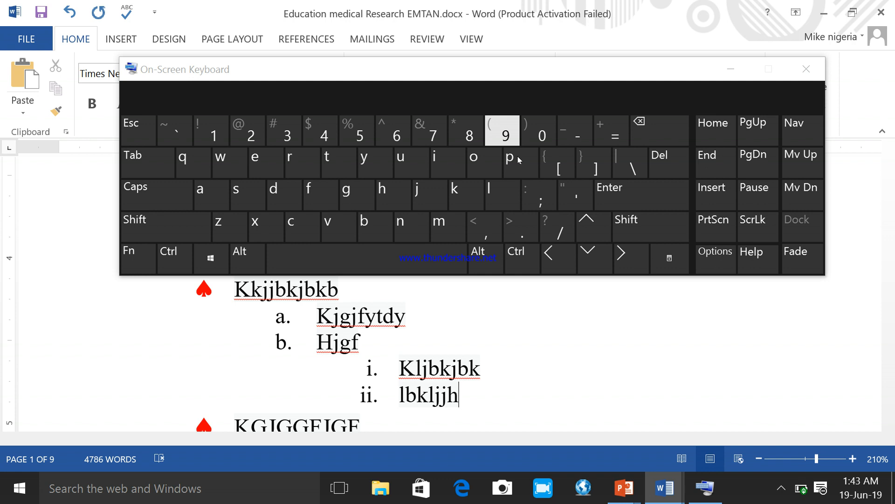
# Step: Add two top-level spade items, "Phgkb" and "Ljhj", after "KGJGGFJGF"
pyautogui.click(759, 459)
pyautogui.click(759, 459)
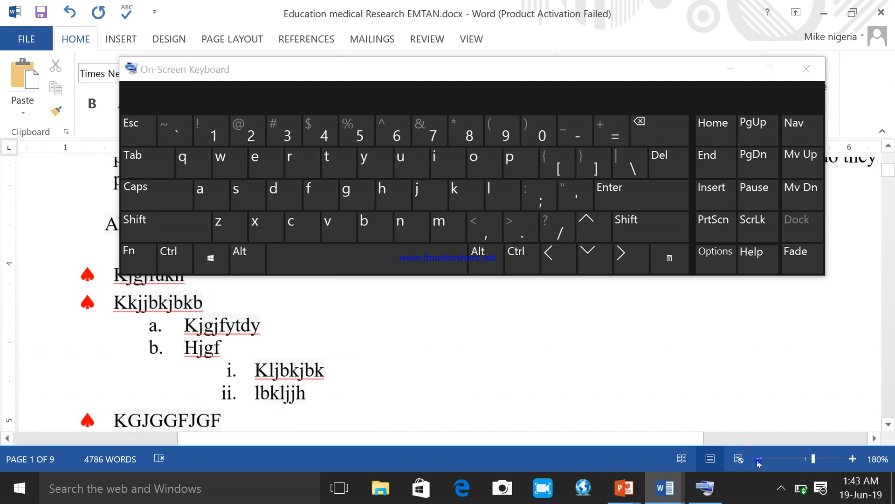
pyautogui.click(759, 459)
pyautogui.click(759, 459)
pyautogui.click(758, 459)
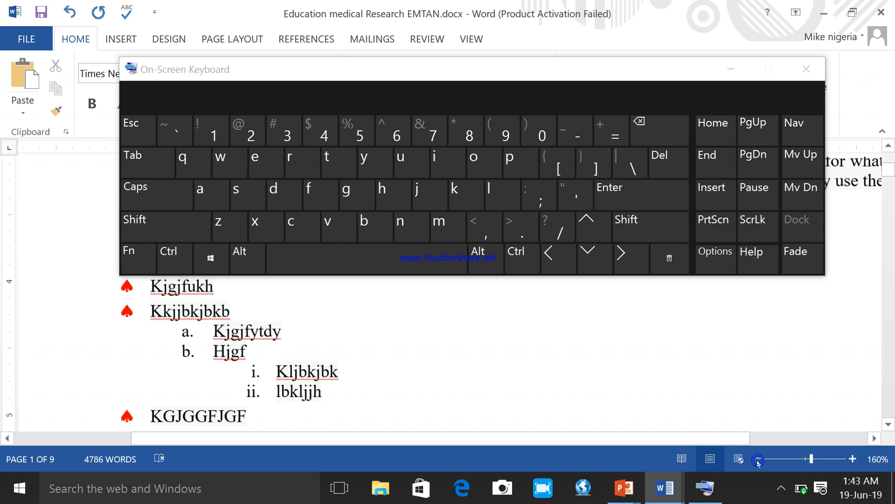
pyautogui.click(758, 459)
pyautogui.click(759, 460)
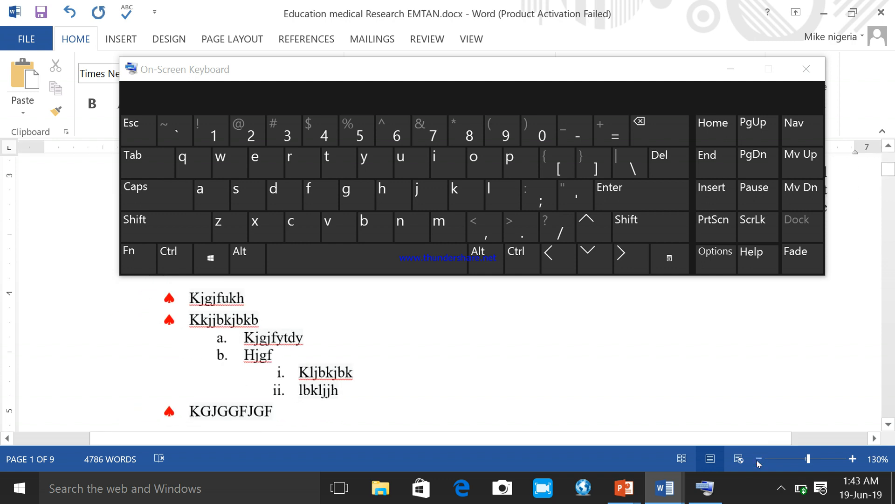
pyautogui.click(758, 460)
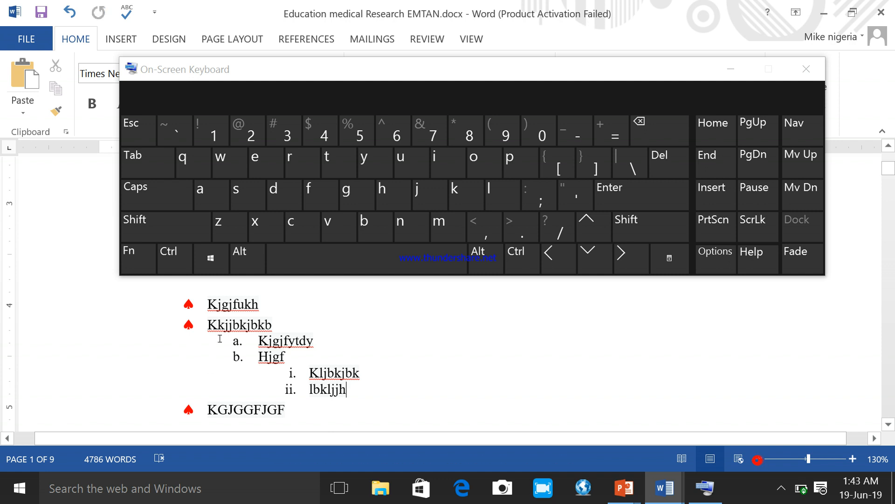
pyautogui.click(293, 410)
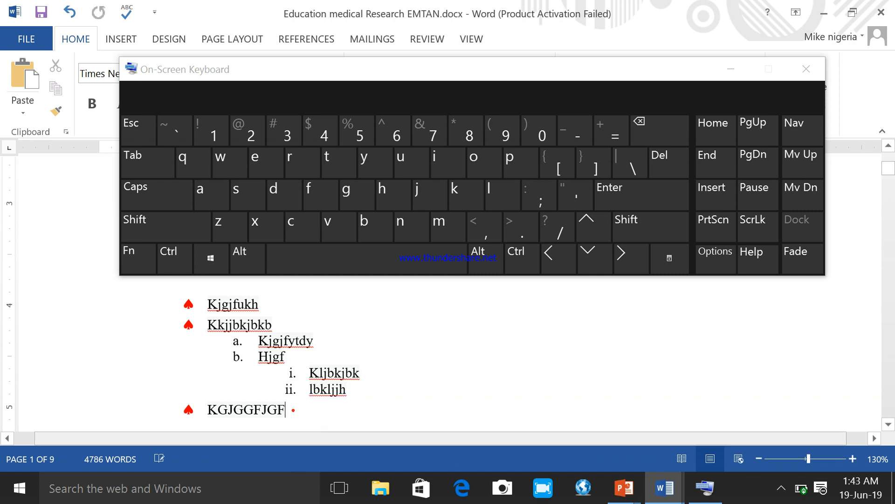
pyautogui.press('Return')
pyautogui.write('phgkb')
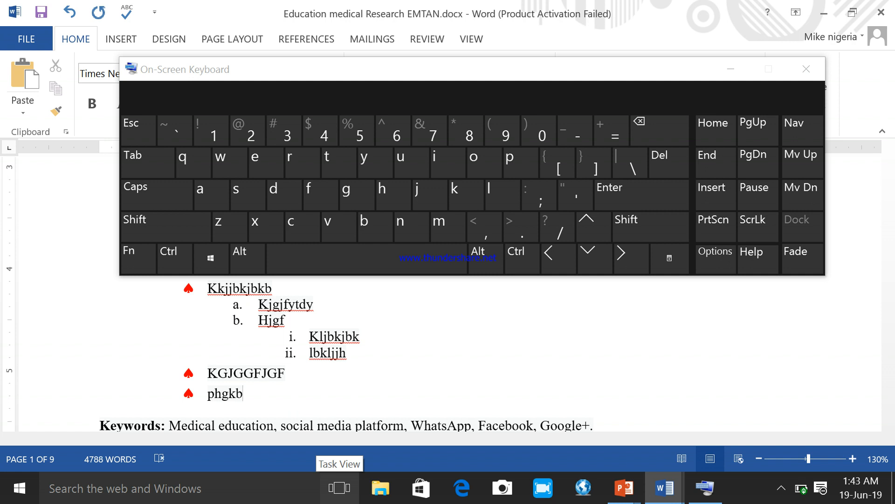
pyautogui.press('Return')
pyautogui.write('ljhj')
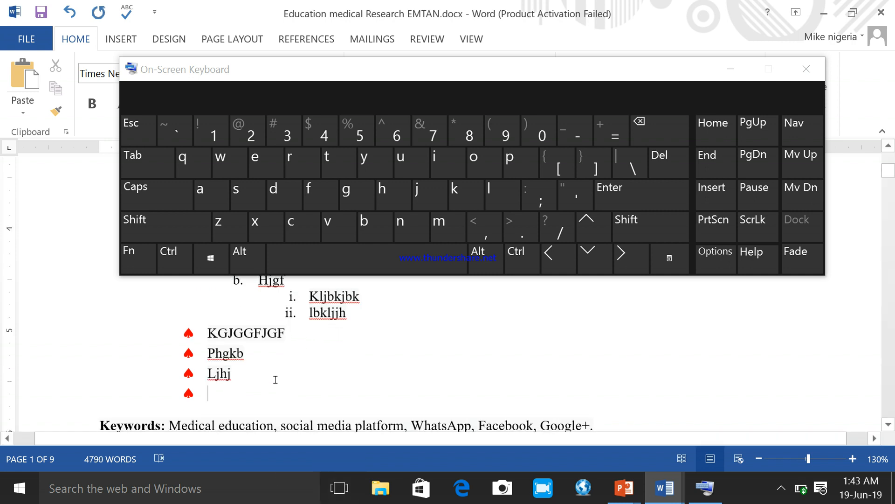
# Step: Remove the empty bullet after "Ljhj" and indent "Phgkb" one level under "KGJGGFJGF"
pyautogui.press('BackSpace')
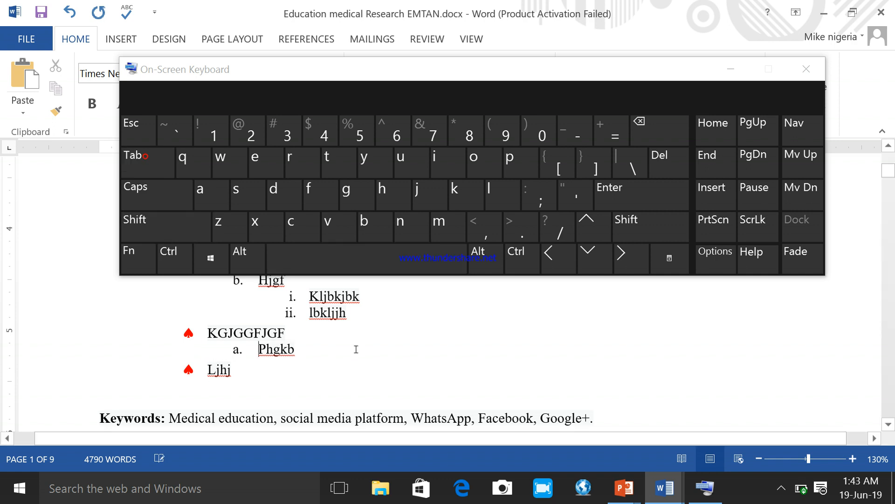
pyautogui.scroll(2, 356, 349)
pyautogui.scroll(-1, 245, 345)
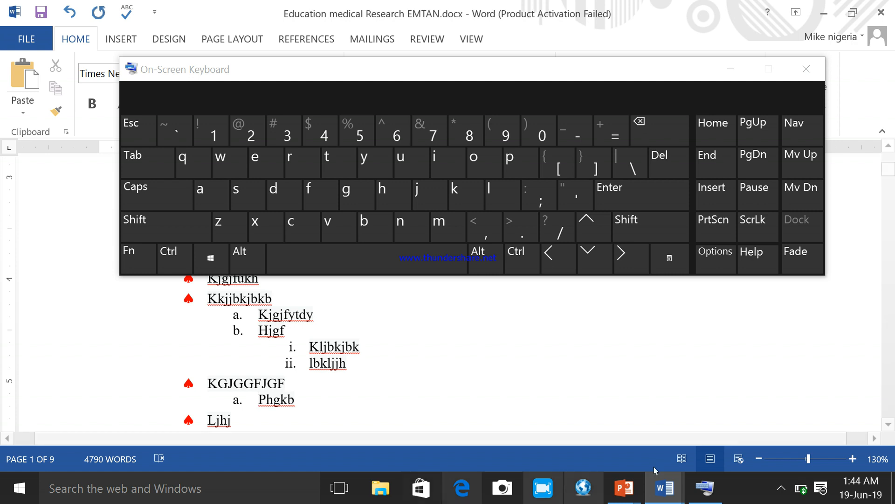
# Step: Return to the guide, minimize the On-Screen Keyboard and read how to increase or decrease indent levels and restyle a multilevel list
pyautogui.moveTo(664, 487)
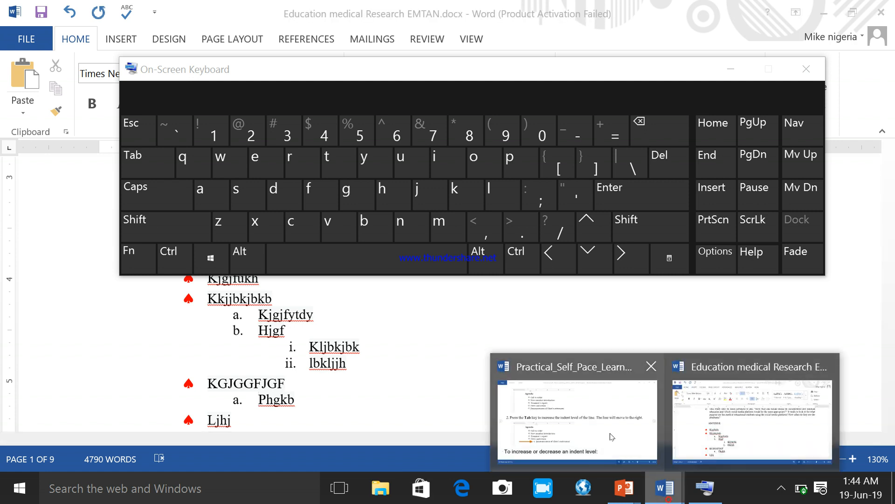
pyautogui.click(639, 432)
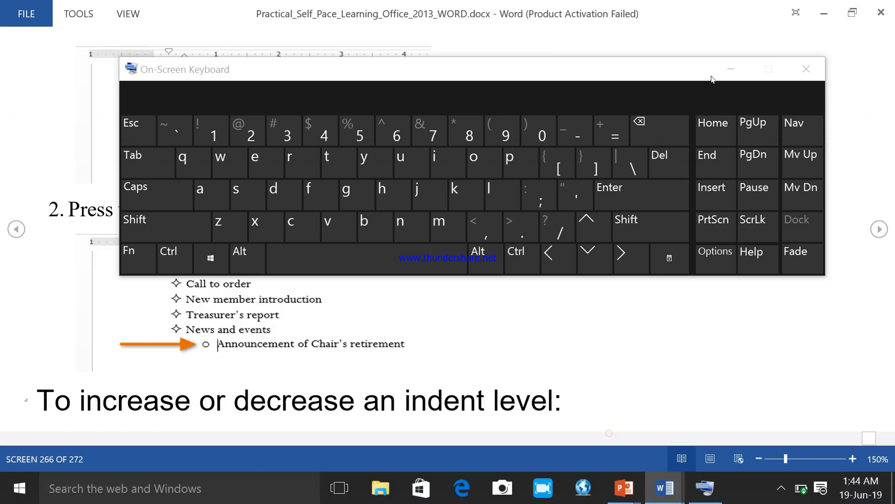
pyautogui.click(731, 73)
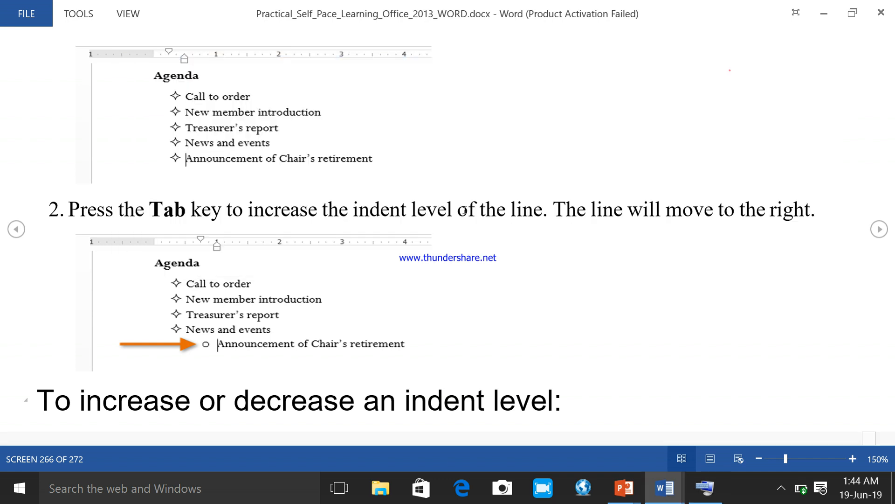
pyautogui.scroll(-1, 281, 380)
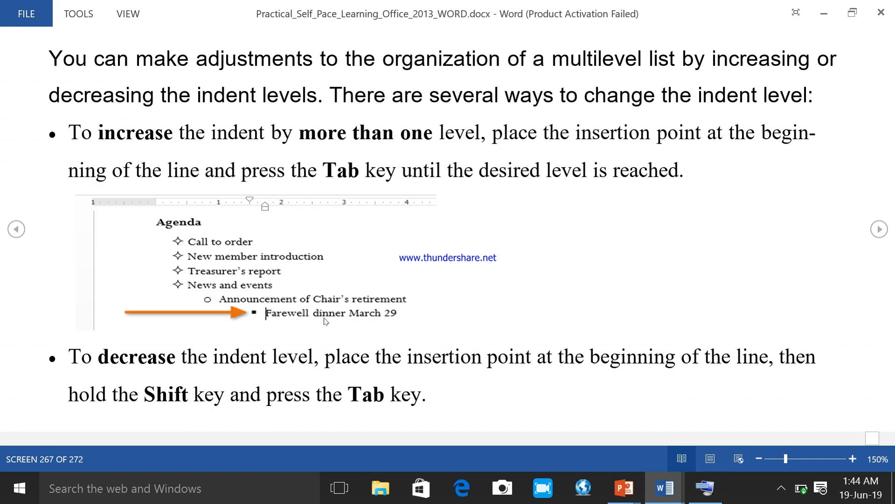
pyautogui.scroll(1, 330, 321)
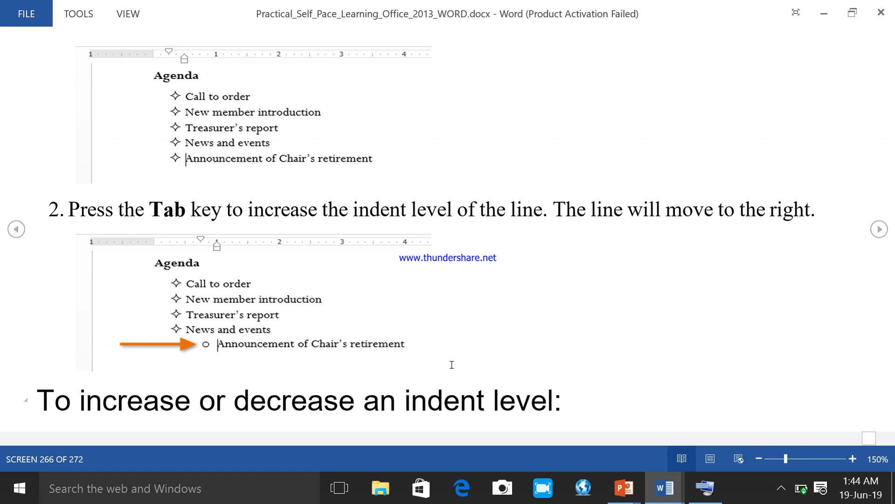
pyautogui.scroll(-1, 451, 365)
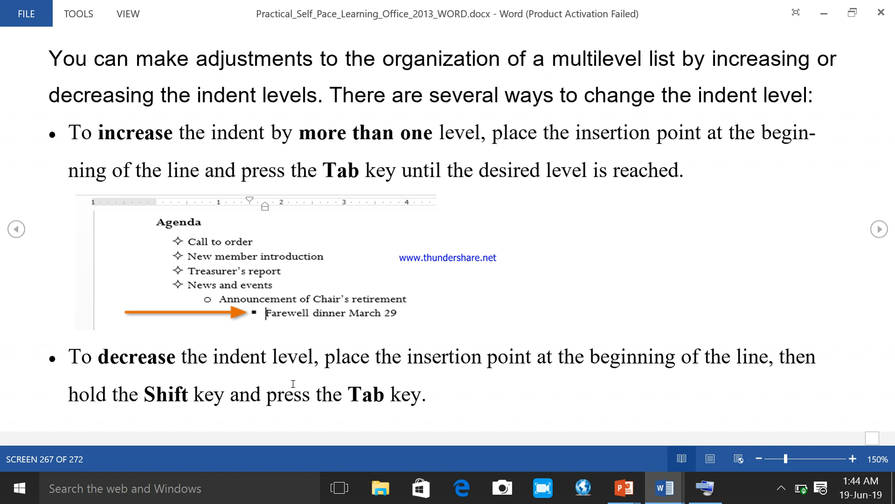
pyautogui.scroll(-1, 293, 384)
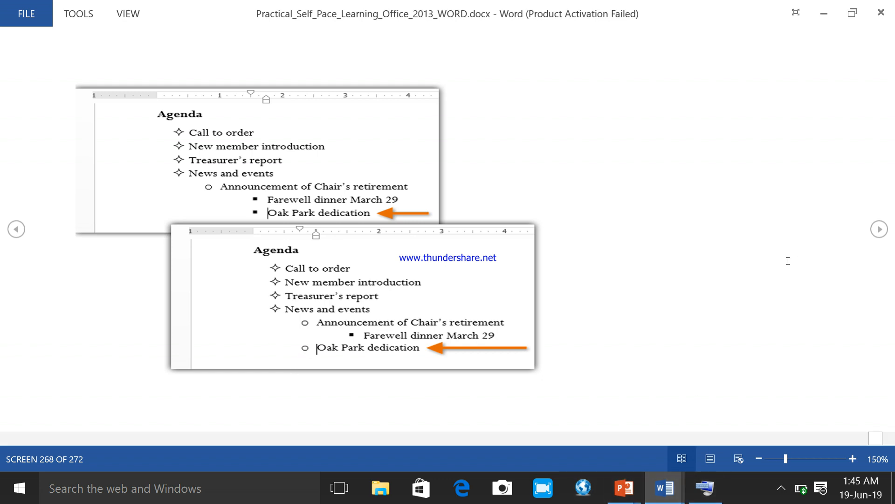
pyautogui.scroll(-1, 788, 254)
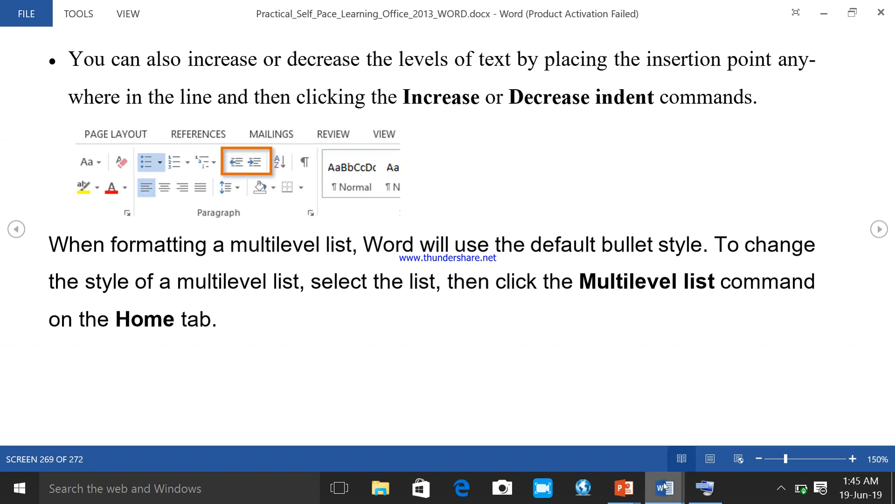
# Step: Switch to the research document and bring up the On-Screen Keyboard over its multilevel list
pyautogui.moveTo(666, 488)
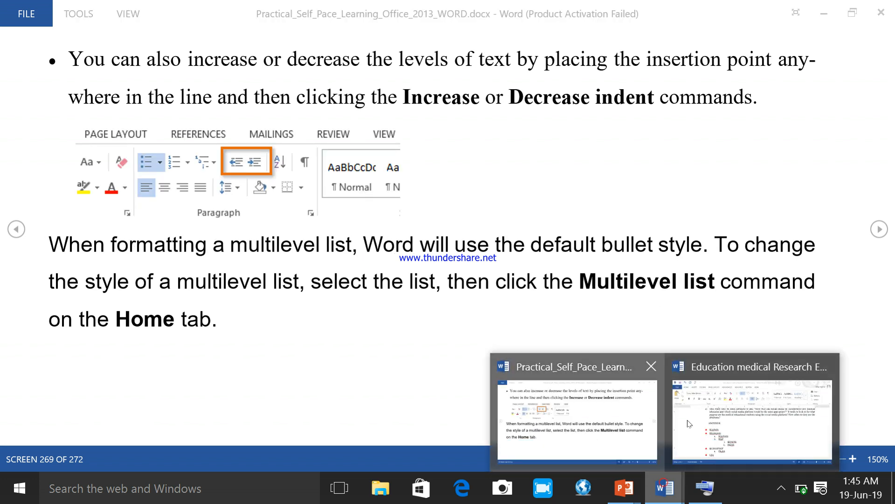
pyautogui.click(758, 415)
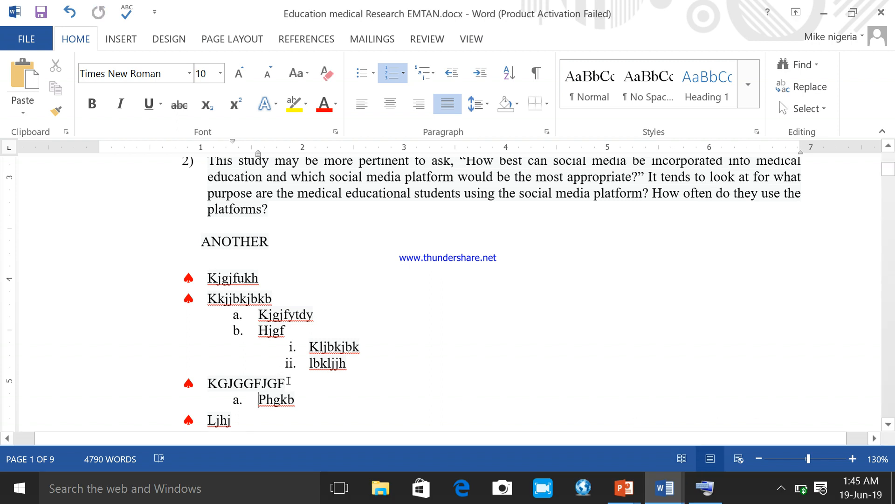
pyautogui.click(303, 356)
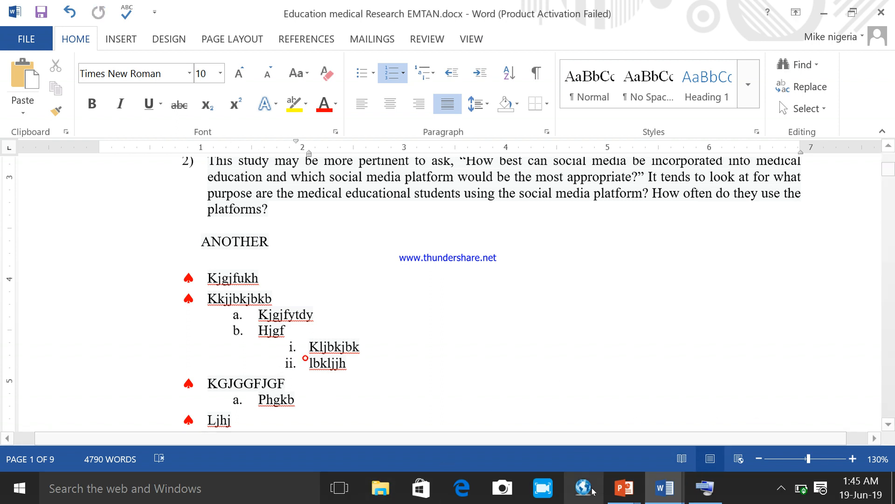
pyautogui.click(707, 493)
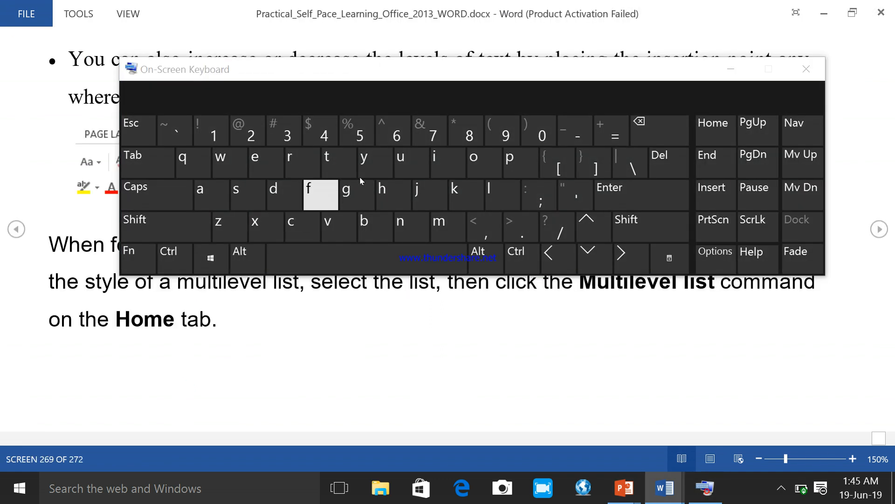
pyautogui.moveTo(664, 487)
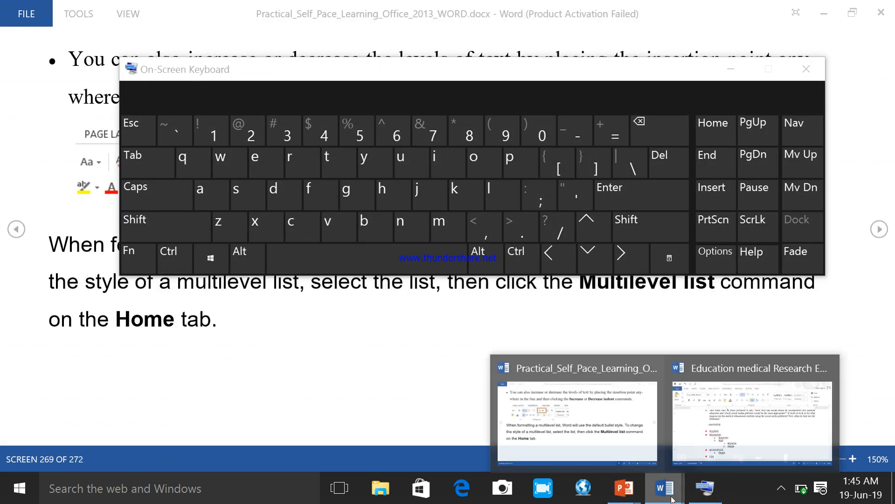
pyautogui.click(736, 420)
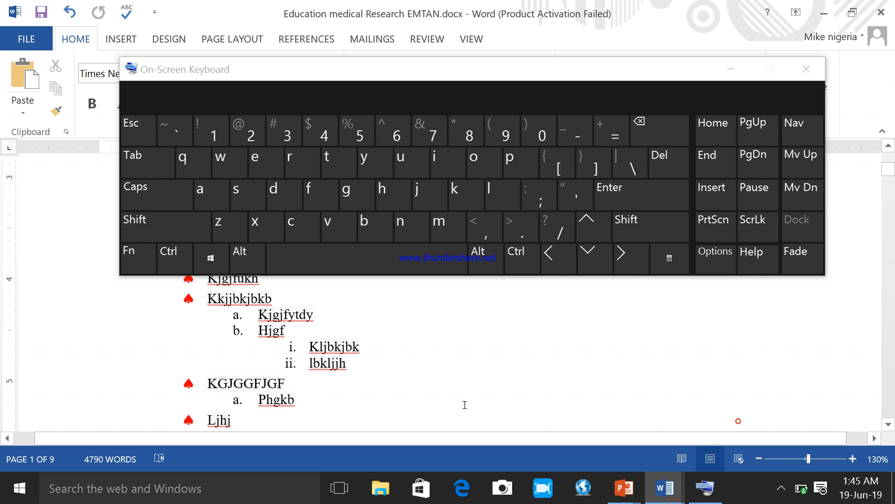
# Step: Promote "lbkljjh" two list levels to a top-level spade item, and minimize the On-Screen Keyboard
pyautogui.click(308, 363)
pyautogui.click(156, 219)
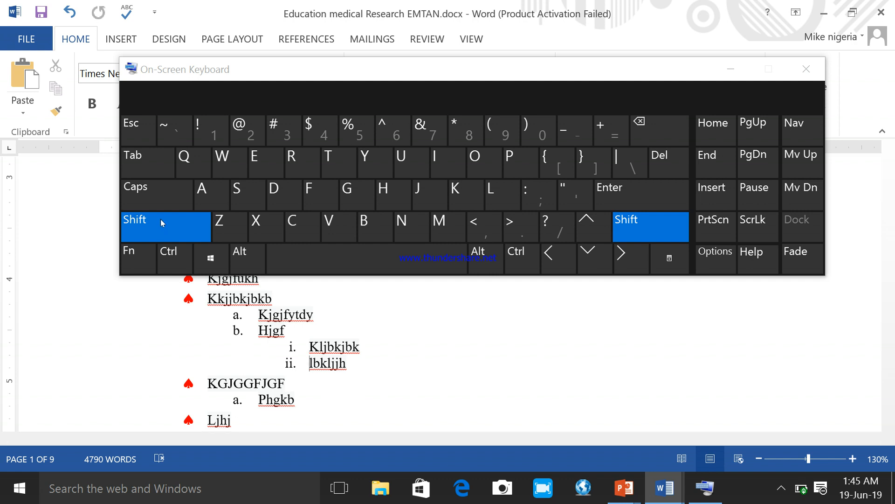
pyautogui.click(143, 172)
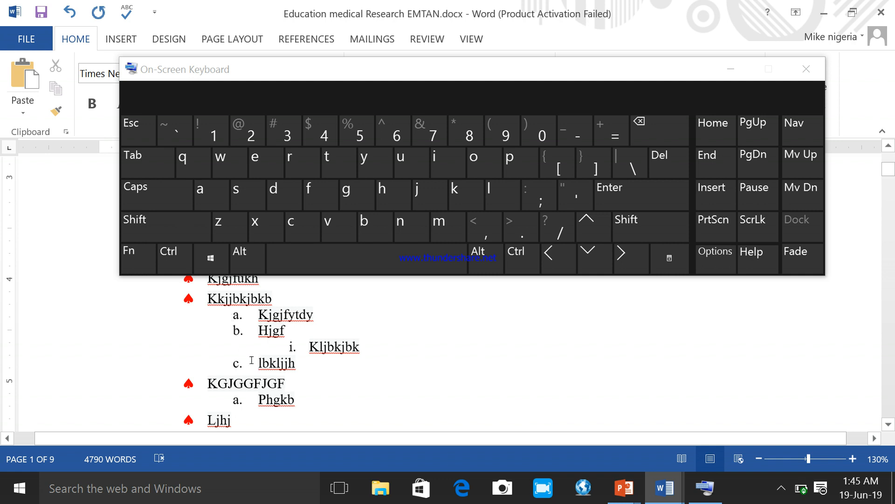
pyautogui.press('shift')
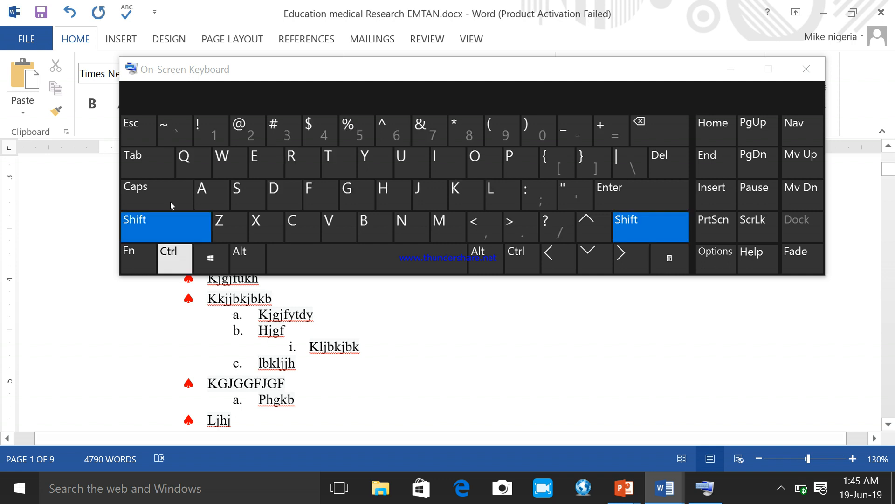
pyautogui.click(143, 158)
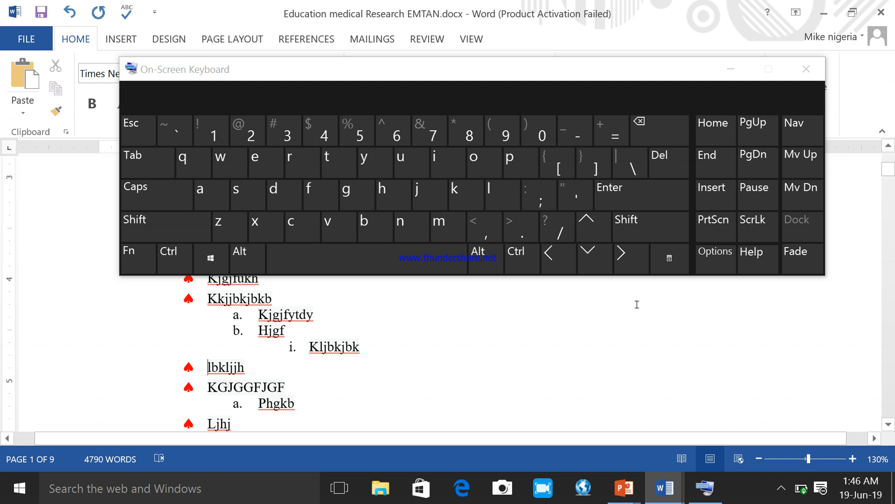
pyautogui.click(730, 69)
# Step: Return to the guide and read how to change a multilevel list's style, including the illustrated example
pyautogui.moveTo(664, 487)
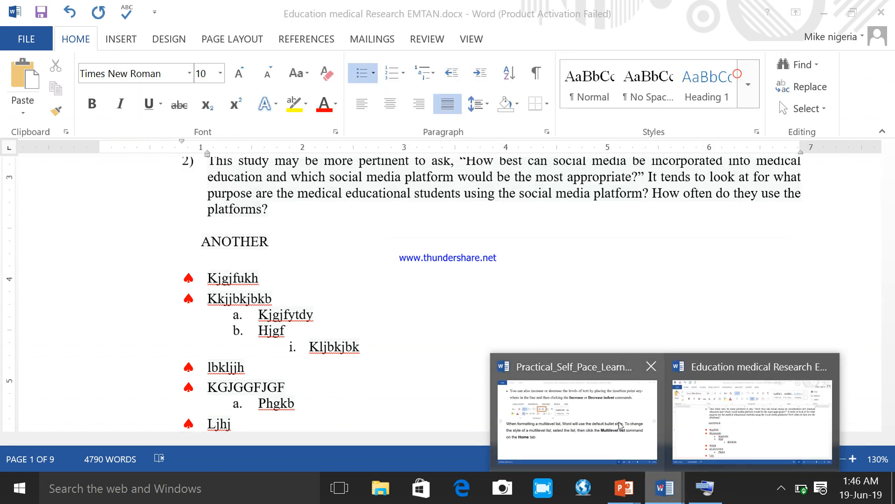
pyautogui.click(606, 420)
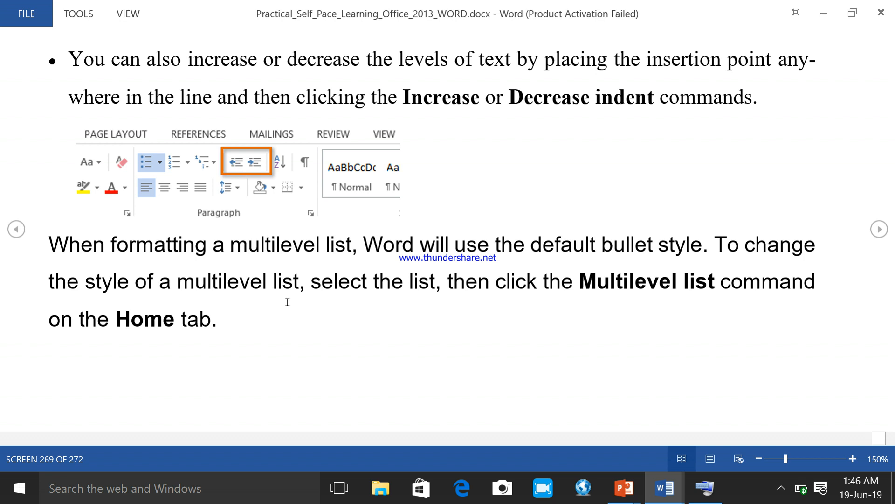
pyautogui.scroll(-1, 342, 313)
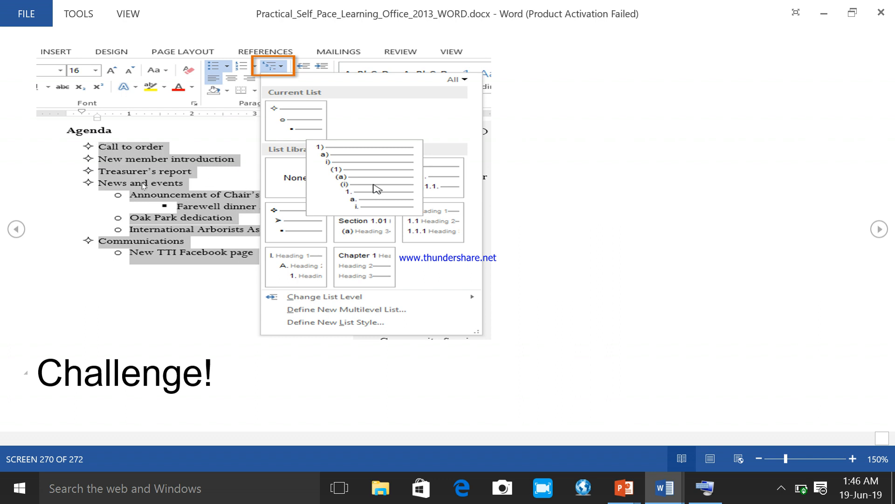
pyautogui.scroll(1, 151, 195)
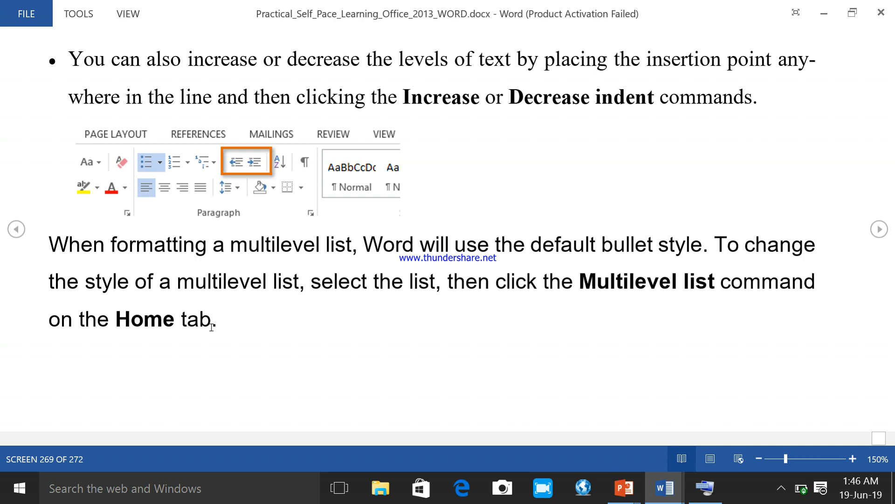
pyautogui.scroll(-1, 306, 304)
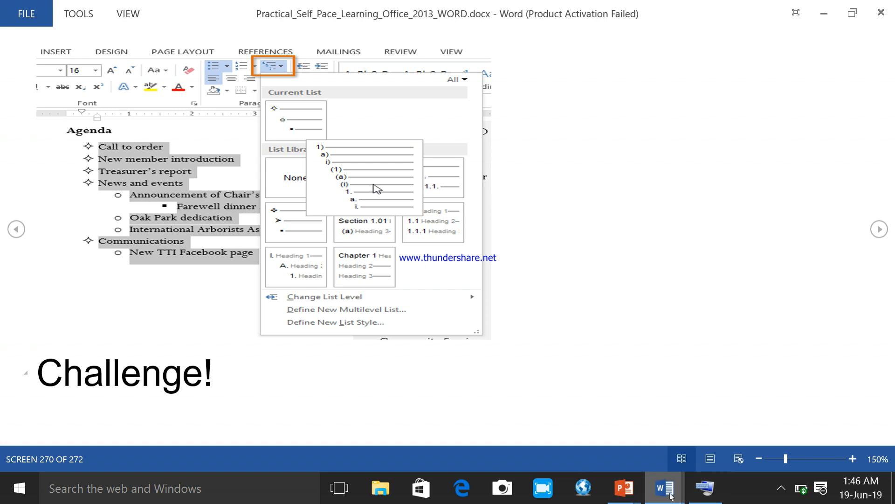
# Step: In the research document, select the whole list from "Kjgjfukh" to "Ljhj" and apply the 1) a) i) multilevel style
pyautogui.moveTo(670, 495)
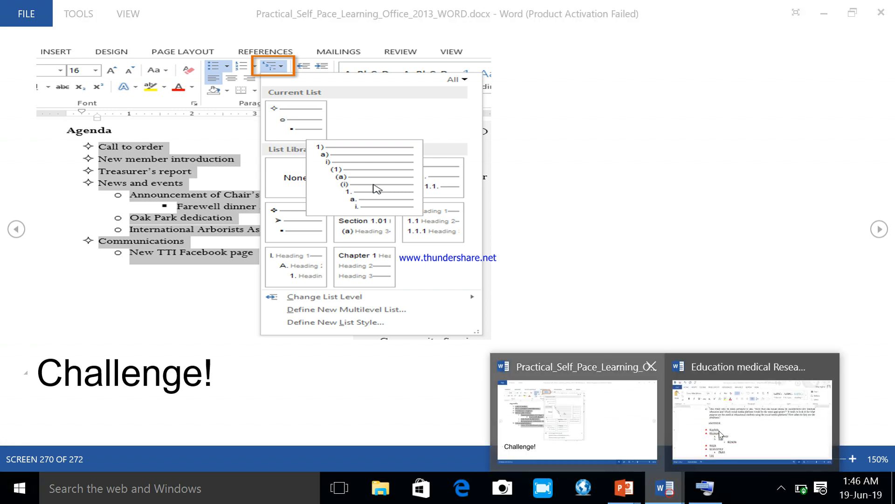
pyautogui.click(752, 415)
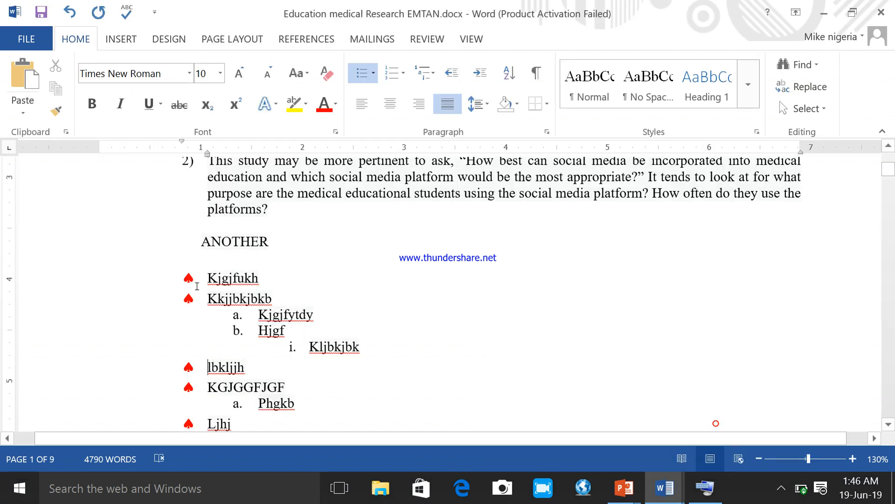
pyautogui.moveTo(263, 342); pyautogui.dragTo(321, 329)
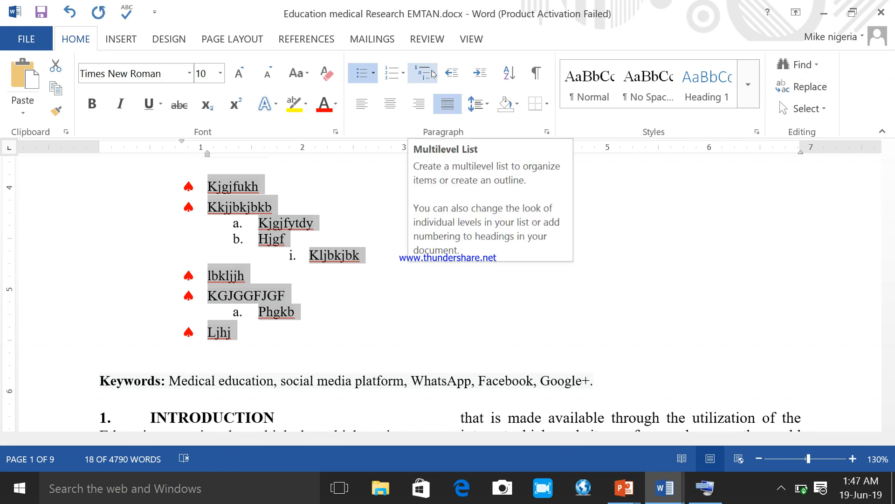
pyautogui.click(433, 73)
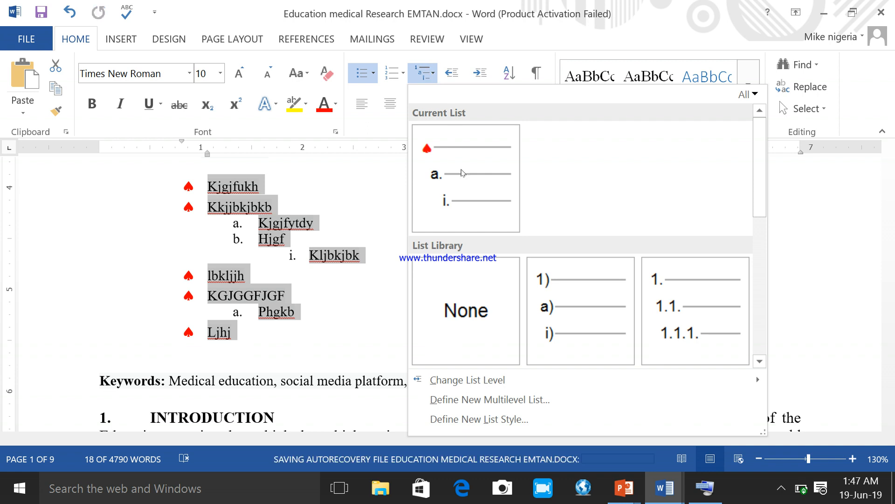
pyautogui.moveTo(469, 185)
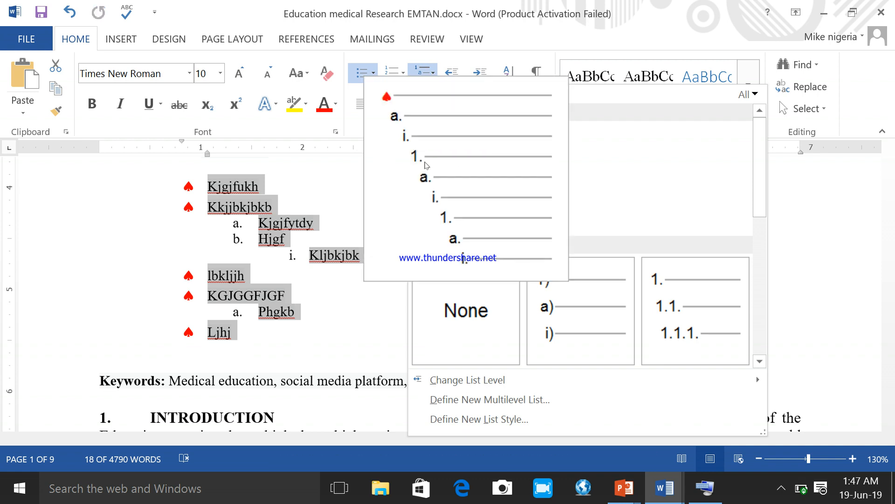
pyautogui.moveTo(427, 159)
pyautogui.moveTo(595, 335)
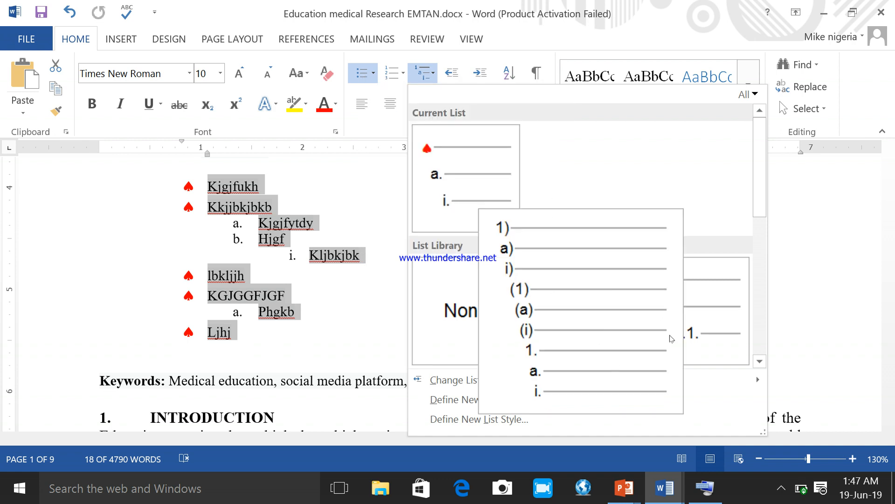
pyautogui.moveTo(701, 317)
pyautogui.click(588, 316)
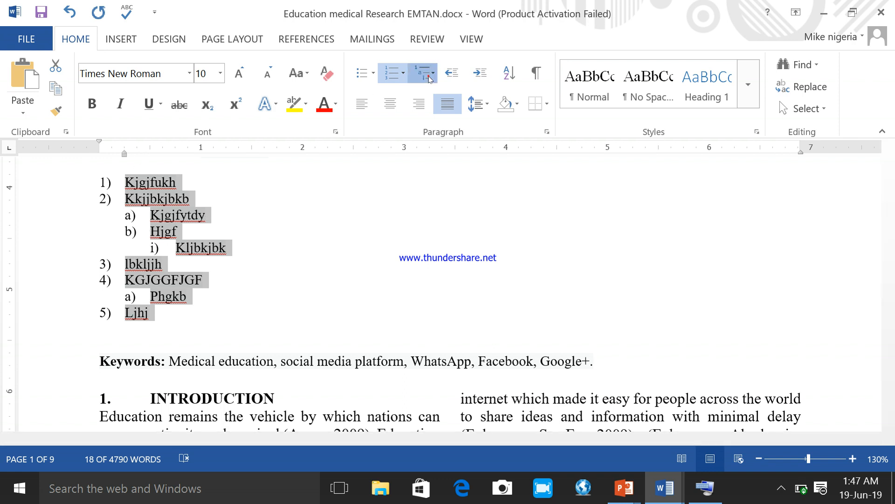
# Step: Restyle the selected list with the 1., 1.1., 1.1.1. multilevel numbering from the List Library
pyautogui.click(428, 75)
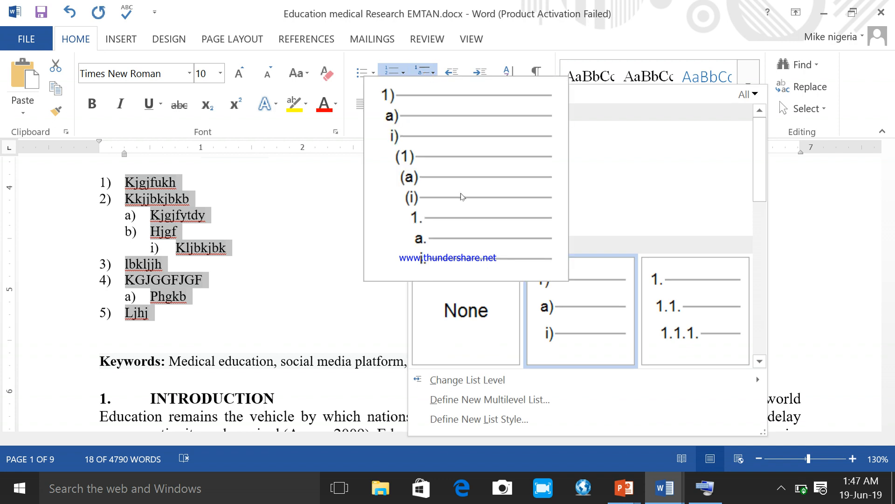
pyautogui.click(461, 194)
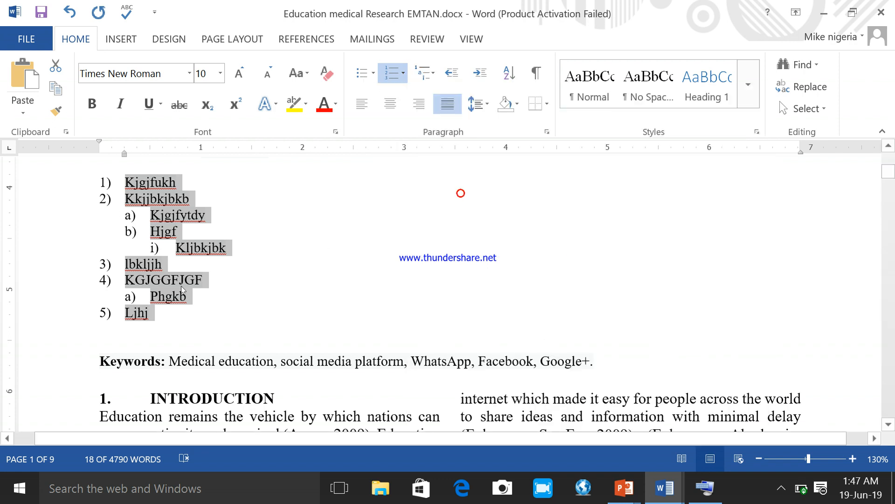
pyautogui.click(427, 75)
pyautogui.moveTo(693, 338)
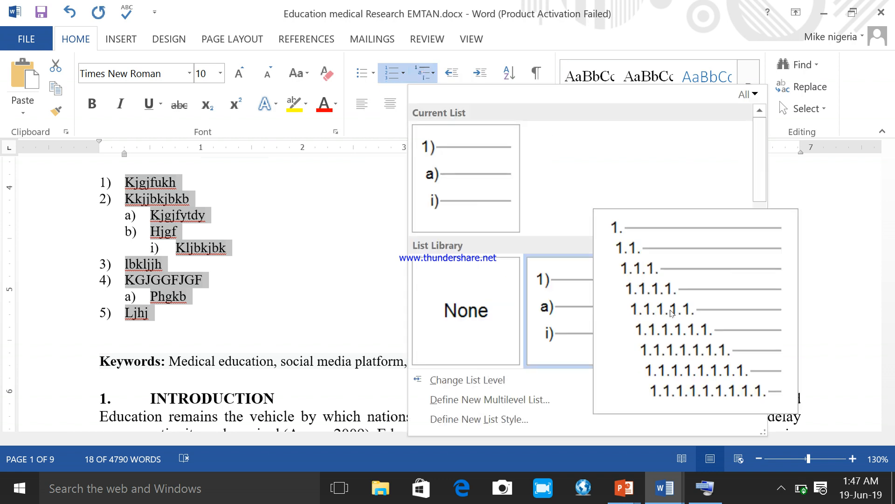
pyautogui.click(694, 335)
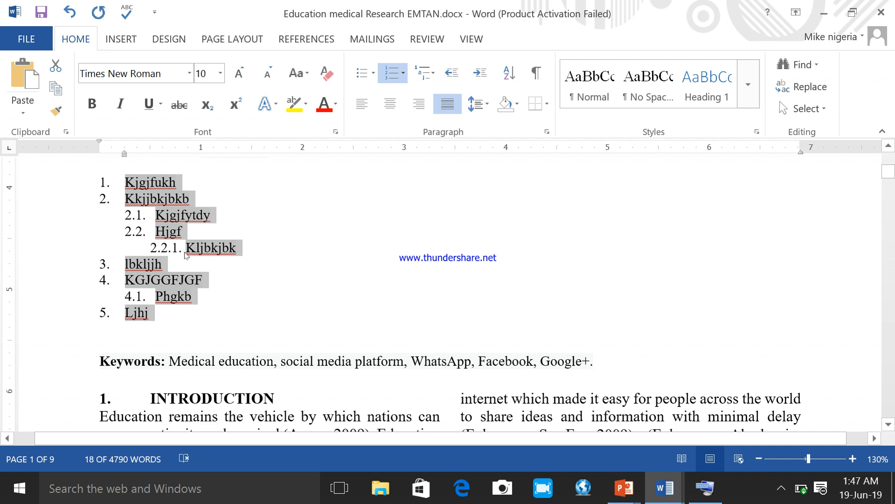
# Step: Return to the guide and read the Challenge exercises on lists through to the end of the document
pyautogui.moveTo(668, 498)
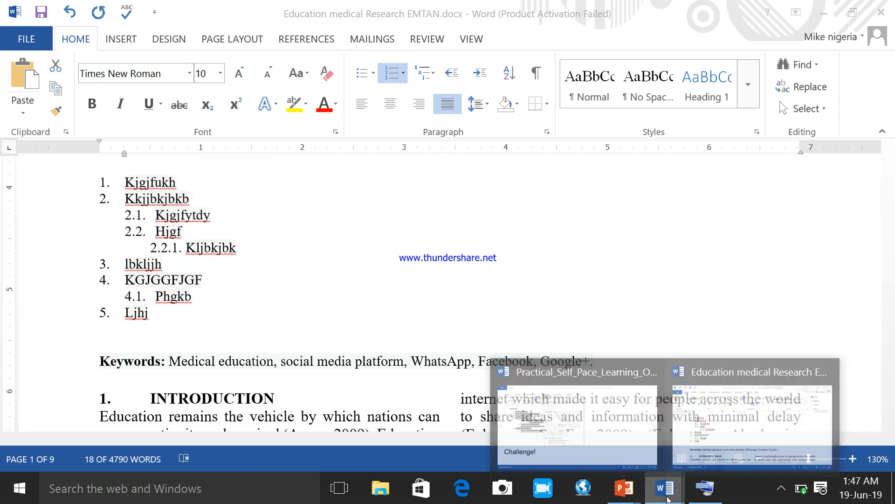
pyautogui.click(591, 419)
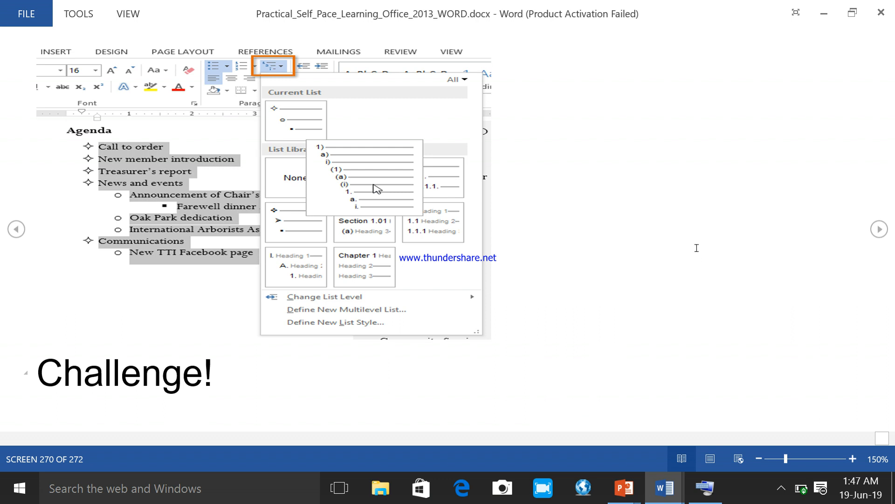
pyautogui.scroll(-1, 521, 360)
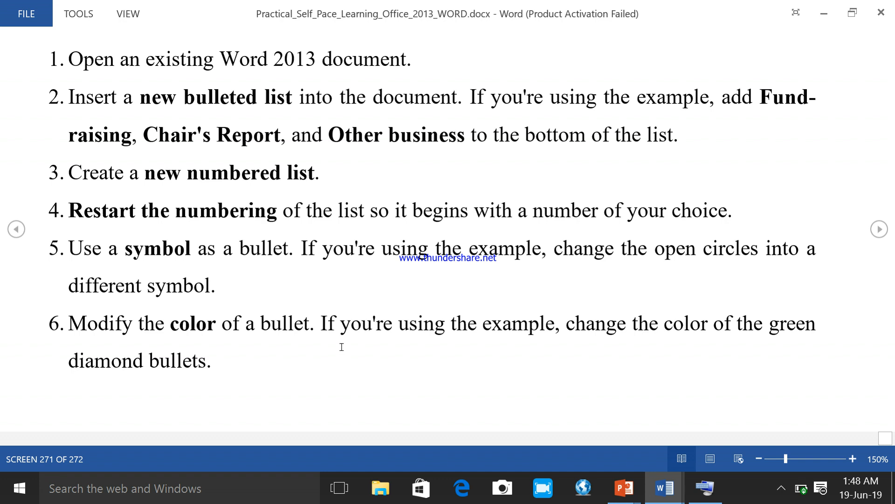
pyautogui.scroll(-1, 247, 340)
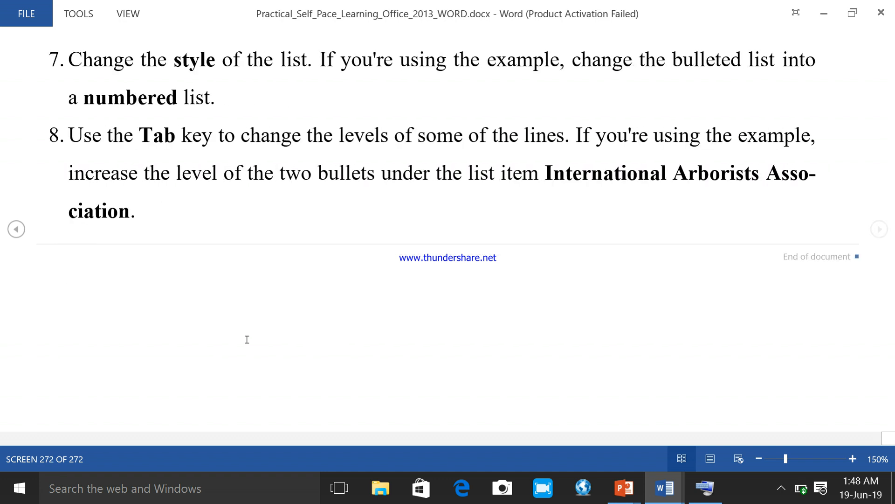
pyautogui.scroll(1, 250, 334)
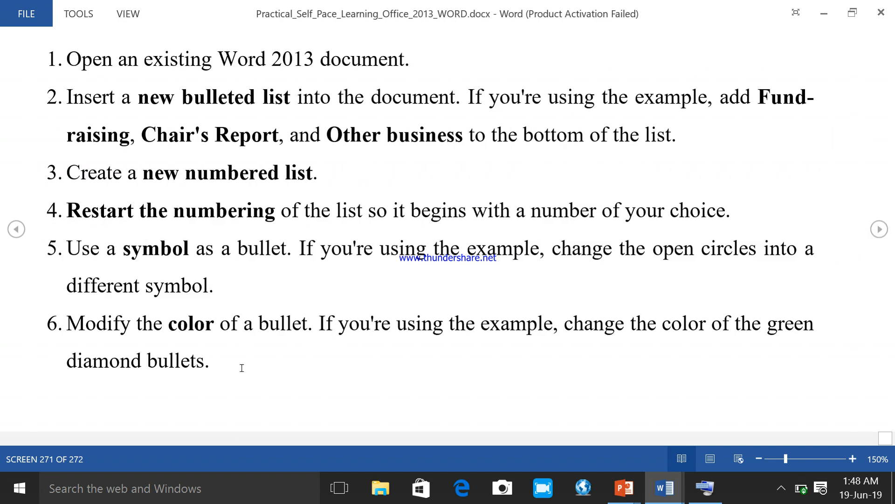
pyautogui.scroll(-1, 241, 361)
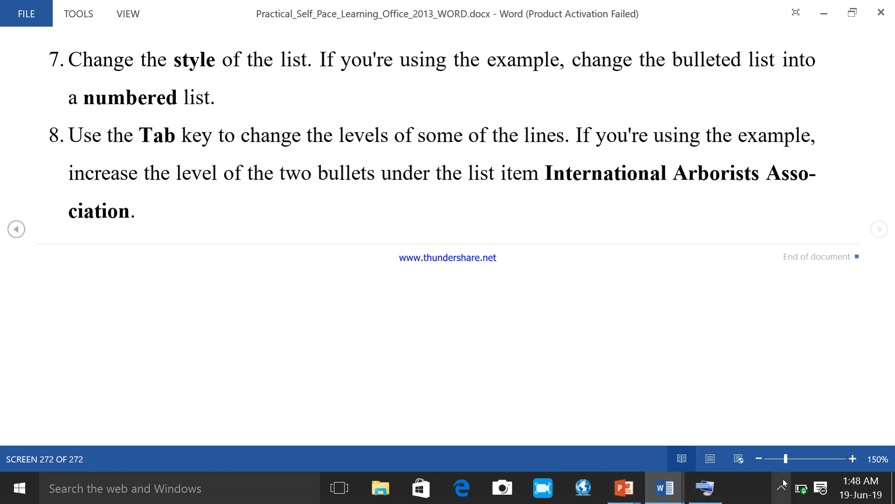
pyautogui.click(775, 491)
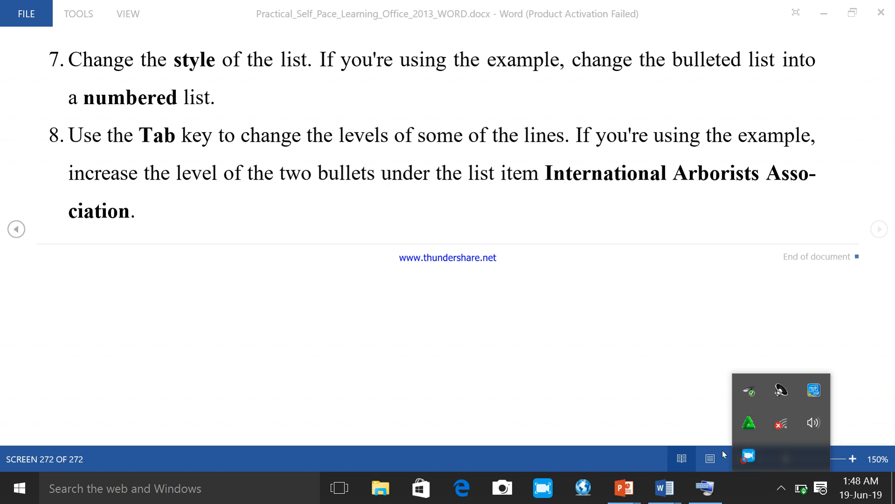
pyautogui.click(749, 454)
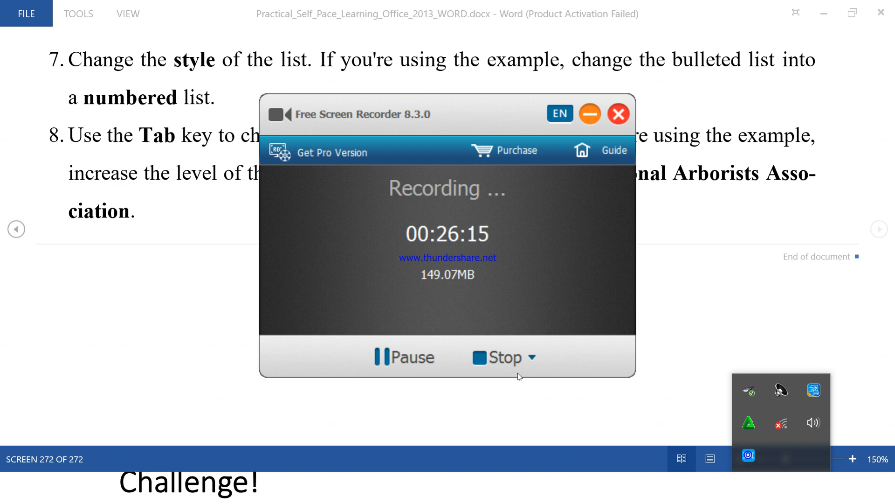